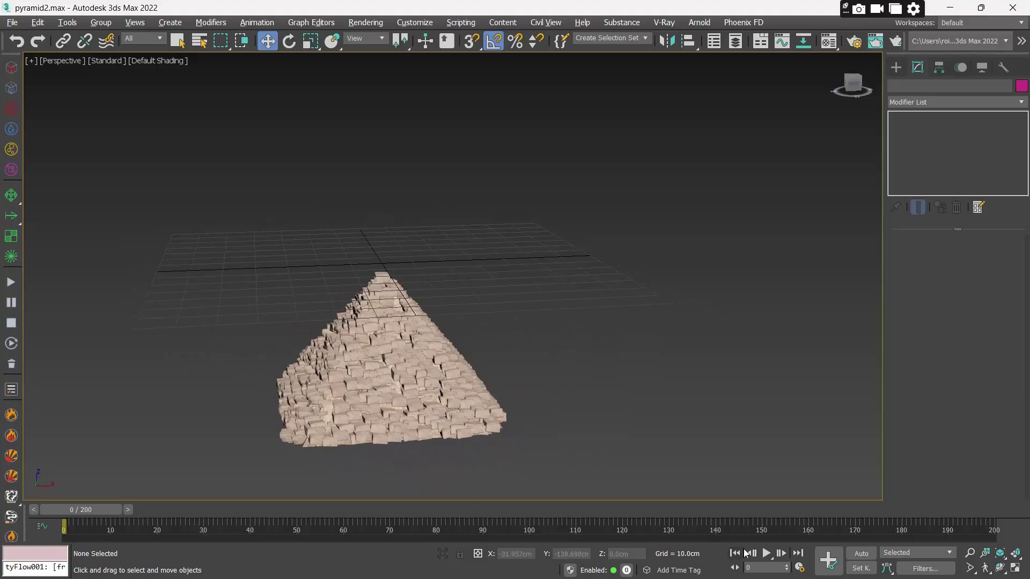
Step: Play back the pyramid's rising animation, stop it and return to frame 0
{"action": "left_click", "coordinate": [765, 553]}
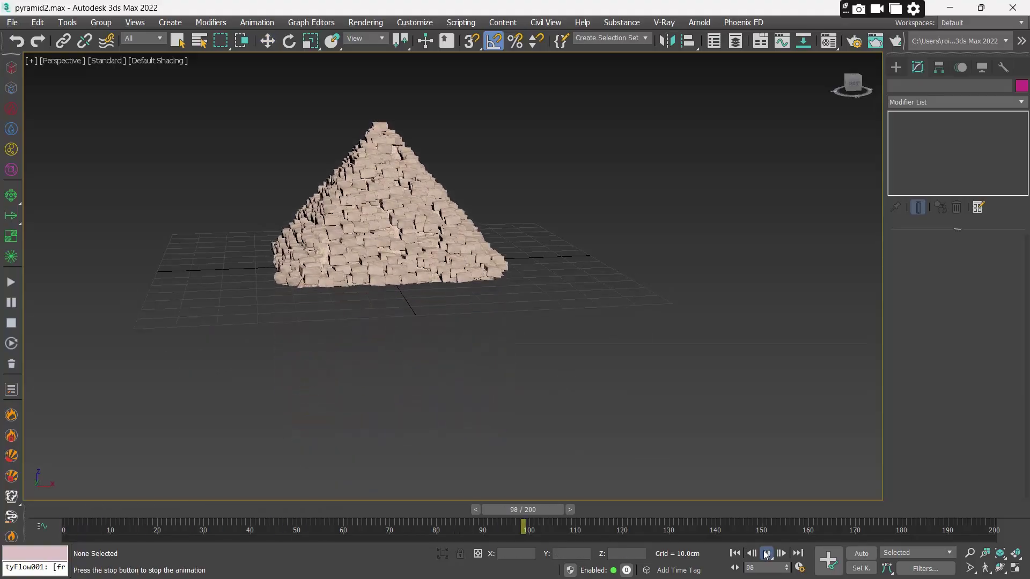
{"action": "left_click", "coordinate": [765, 553]}
{"action": "key", "text": "w"}
{"action": "left_click_drag", "start_coordinate": [320, 510], "coordinate": [80, 486]}
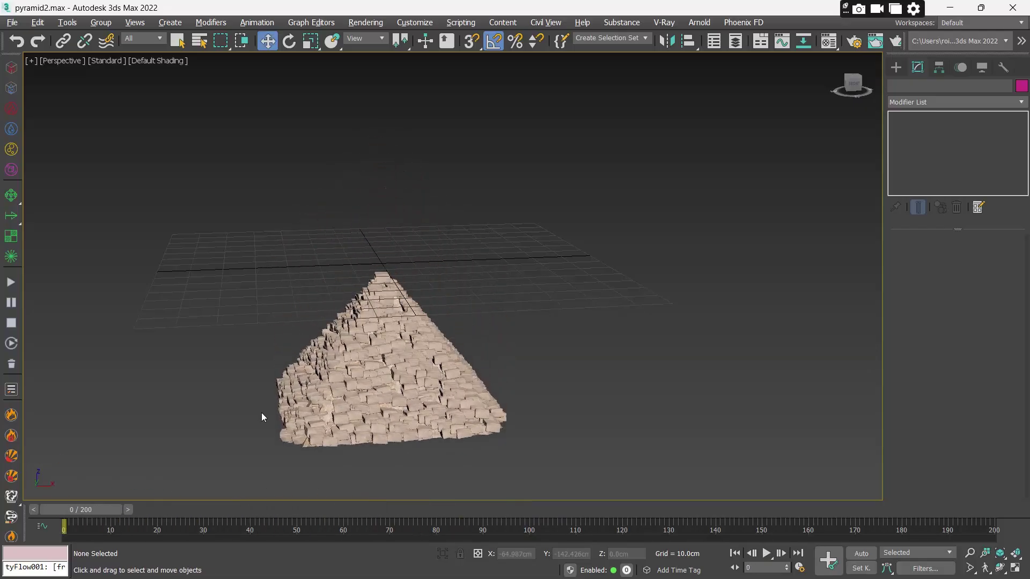
{"action": "middle_click_drag", "start_coordinate": [262, 414], "coordinate": [301, 411]}
Step: Show the whole pyramid from the top with space around it and bring up the object creation tools
{"action": "key", "text": "t"}
{"action": "key", "text": "z"}
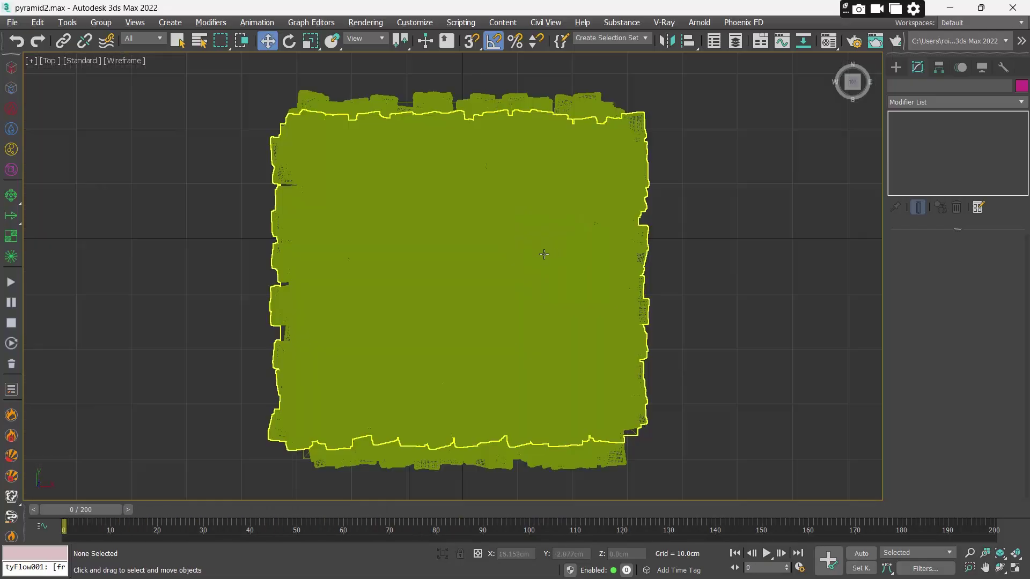
{"action": "scroll", "coordinate": [547, 262], "scroll_direction": "down", "scroll_amount": 4}
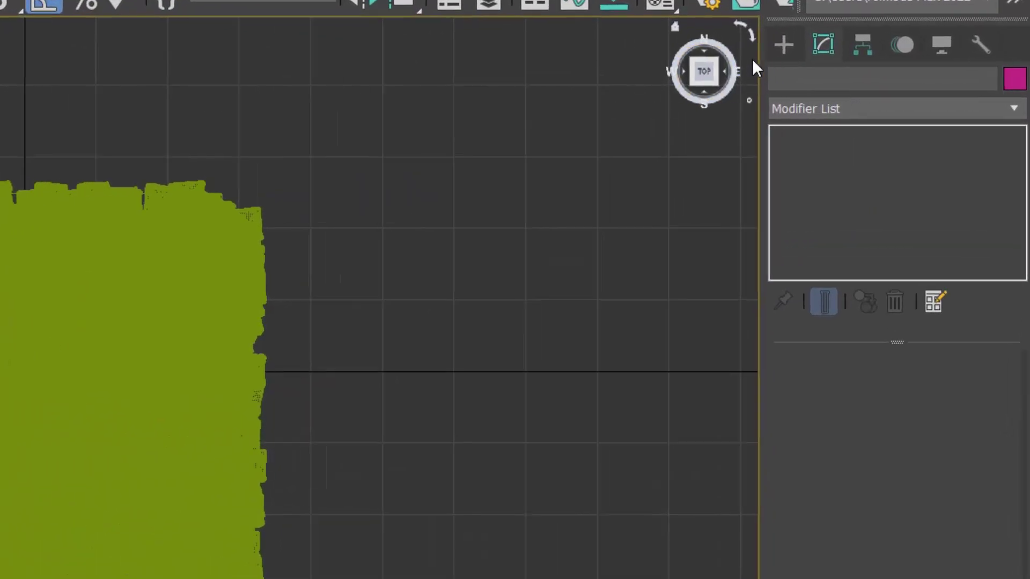
{"action": "left_click", "coordinate": [896, 67]}
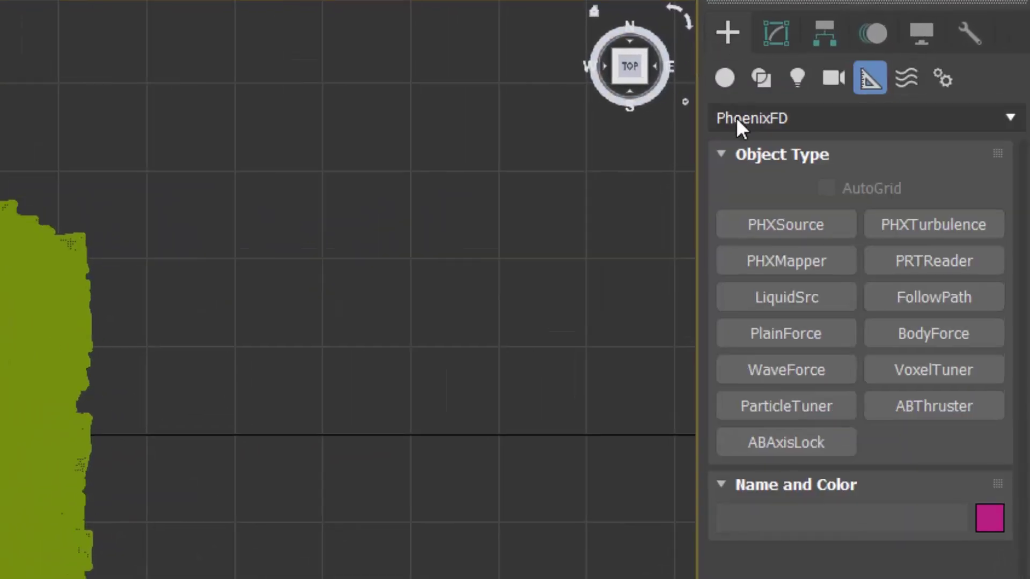
{"action": "left_click", "coordinate": [791, 232]}
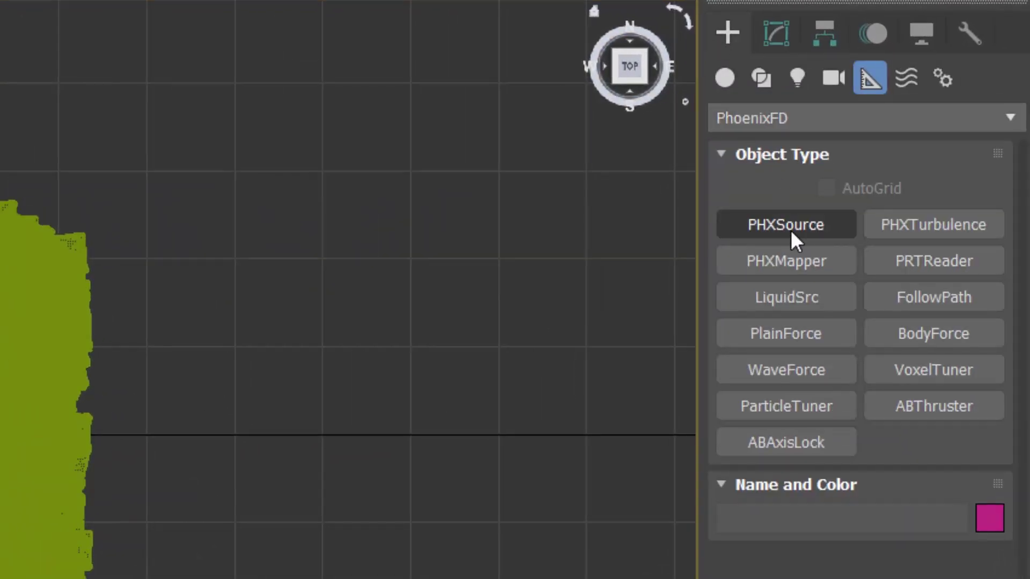
{"action": "left_click", "coordinate": [791, 230]}
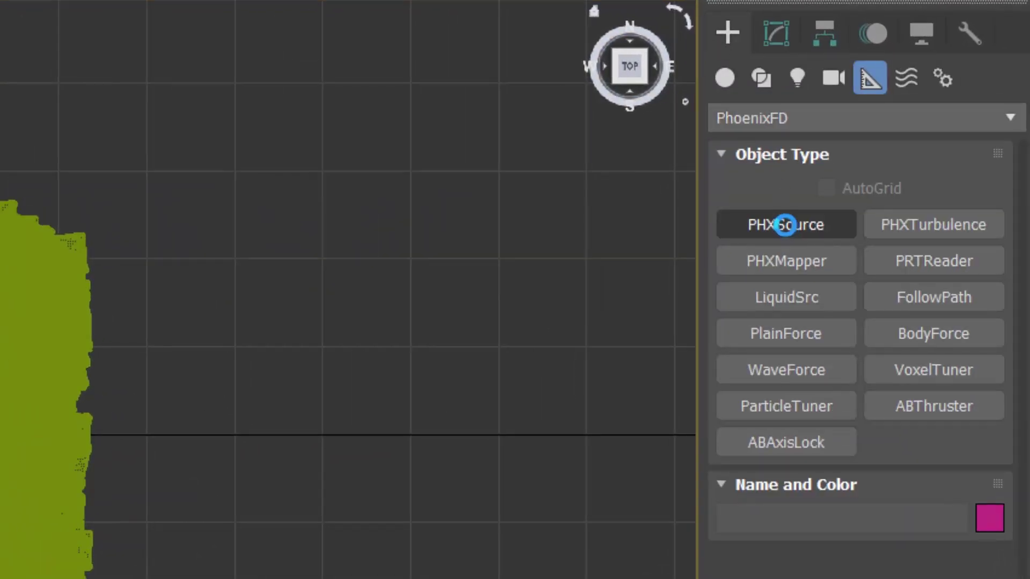
{"action": "left_click", "coordinate": [752, 122]}
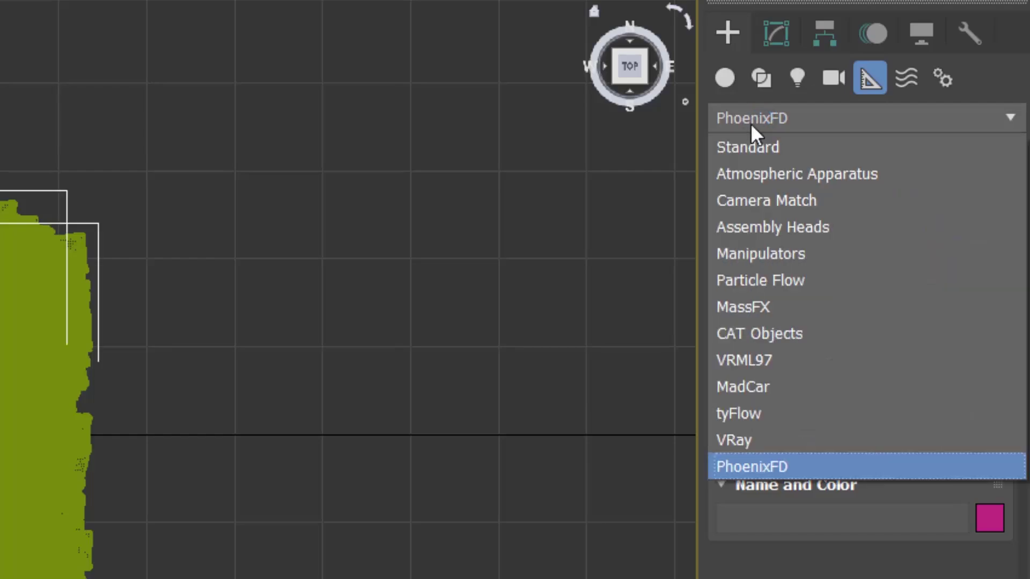
{"action": "left_click", "coordinate": [776, 465]}
Step: Create a PhoenixFD LiquidSim grid of about 112 × 98 × 62 cm around the pyramid in the top view
{"action": "left_click", "coordinate": [723, 79]}
{"action": "left_click", "coordinate": [752, 121]}
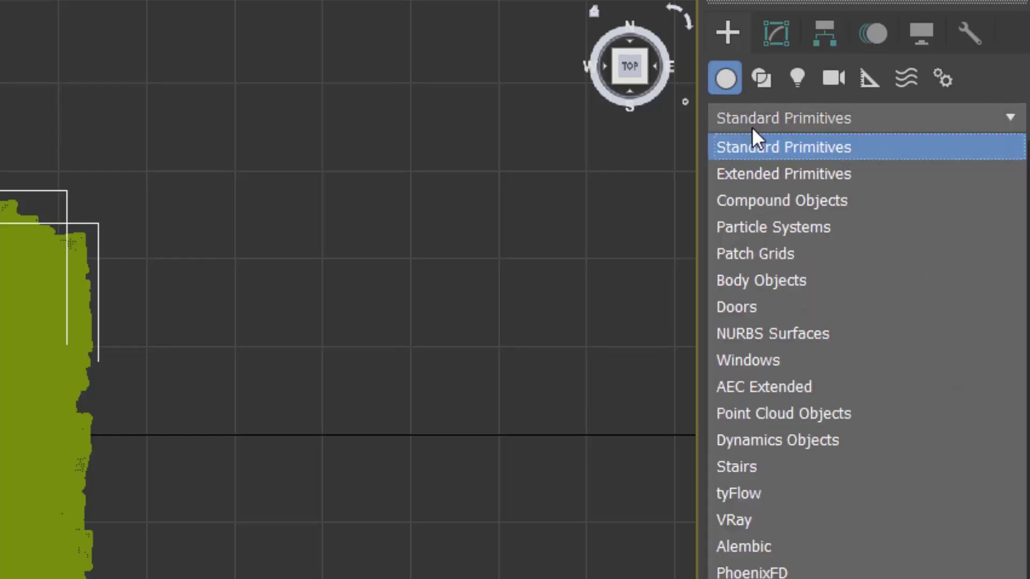
{"action": "left_click", "coordinate": [752, 572]}
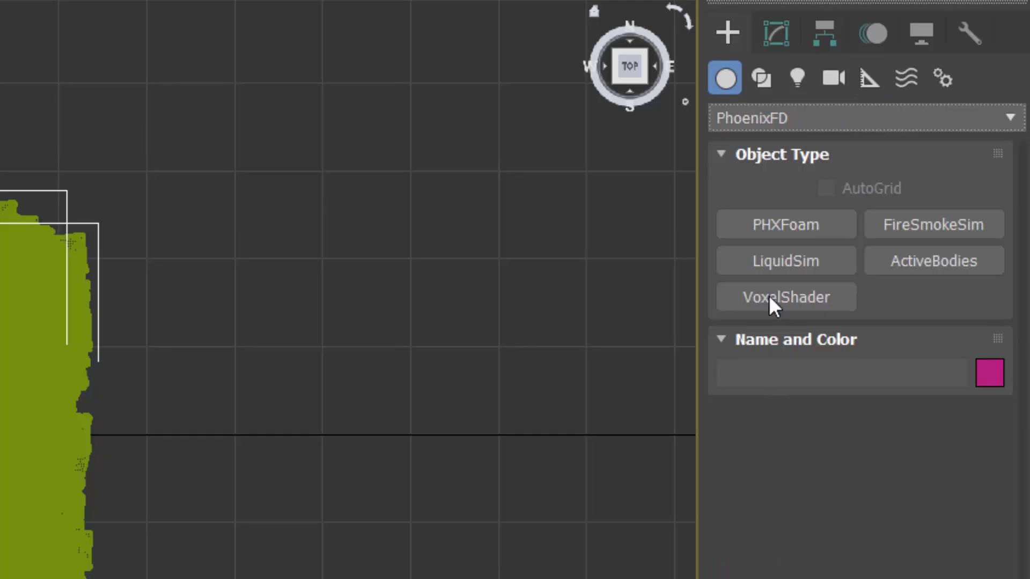
{"action": "left_click", "coordinate": [760, 268]}
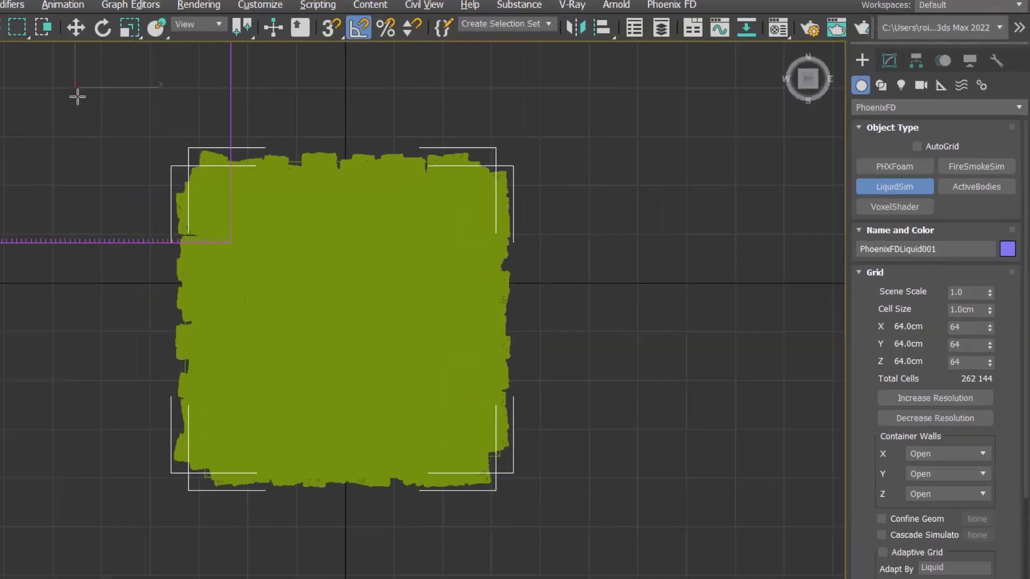
{"action": "left_click_drag", "start_coordinate": [77, 97], "coordinate": [616, 564]}
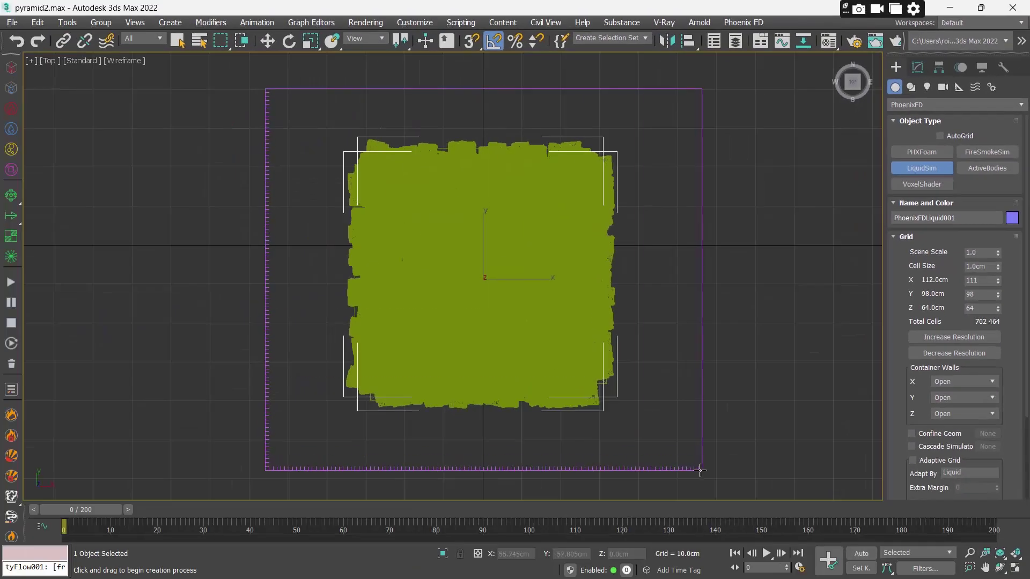
{"action": "right_click", "coordinate": [669, 236]}
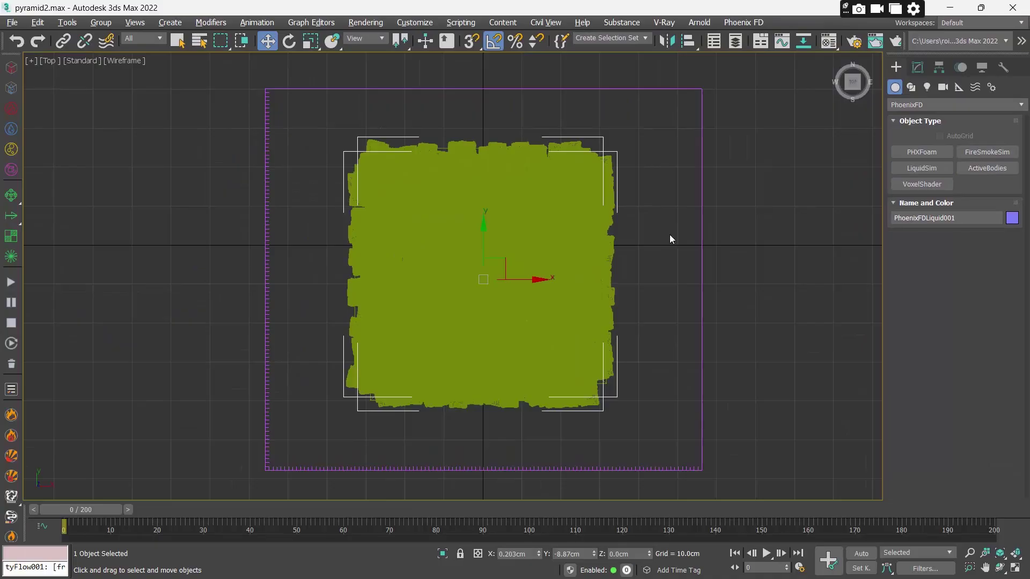
Step: Go to frame 127 in the perspective view and set the liquid grid's Z size to 48 voxels
{"action": "key", "text": "p"}
{"action": "middle_click_drag", "start_coordinate": [506, 265], "coordinate": [514, 304]}
{"action": "left_click_drag", "start_coordinate": [324, 516], "coordinate": [649, 514]}
{"action": "mouse_move", "coordinate": [523, 398]}
{"action": "middle_mouse_down", "text": "alt"}
{"action": "mouse_move", "coordinate": [503, 391]}
{"action": "mouse_move", "coordinate": [513, 388]}
{"action": "middle_mouse_up", "text": "alt"}
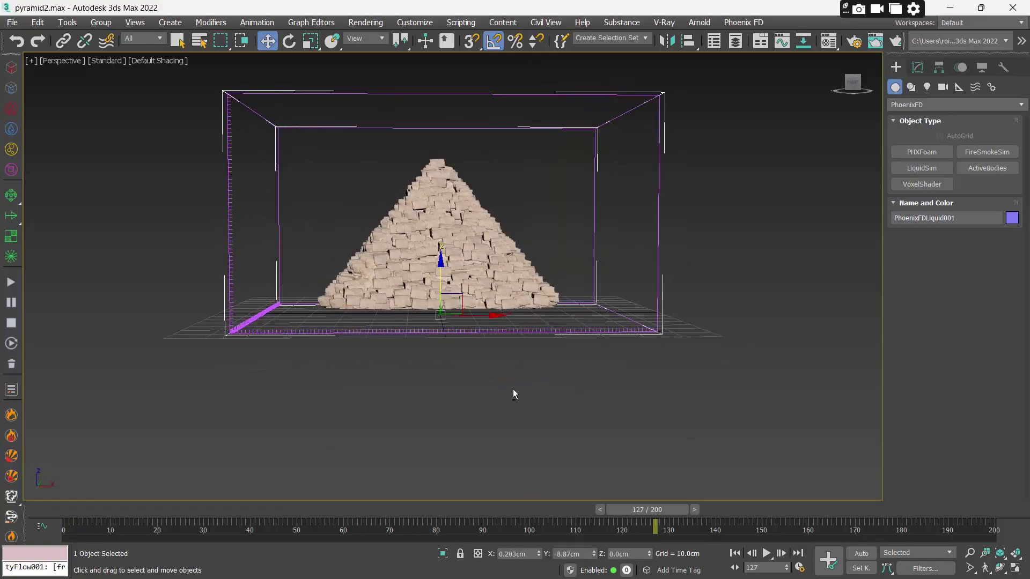
{"action": "left_click", "coordinate": [918, 67]}
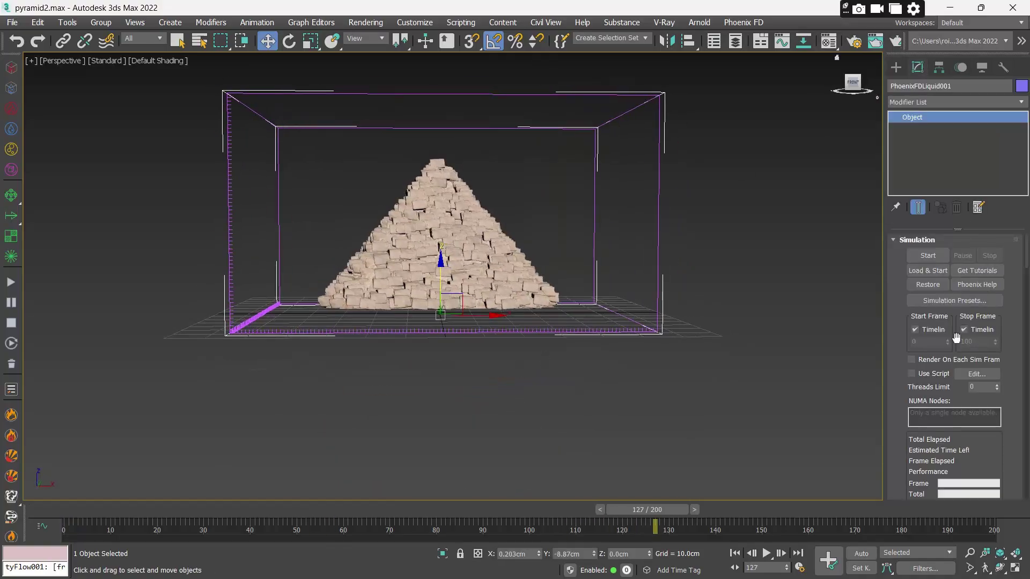
{"action": "scroll", "coordinate": [910, 414], "scroll_direction": "down", "scroll_amount": 3}
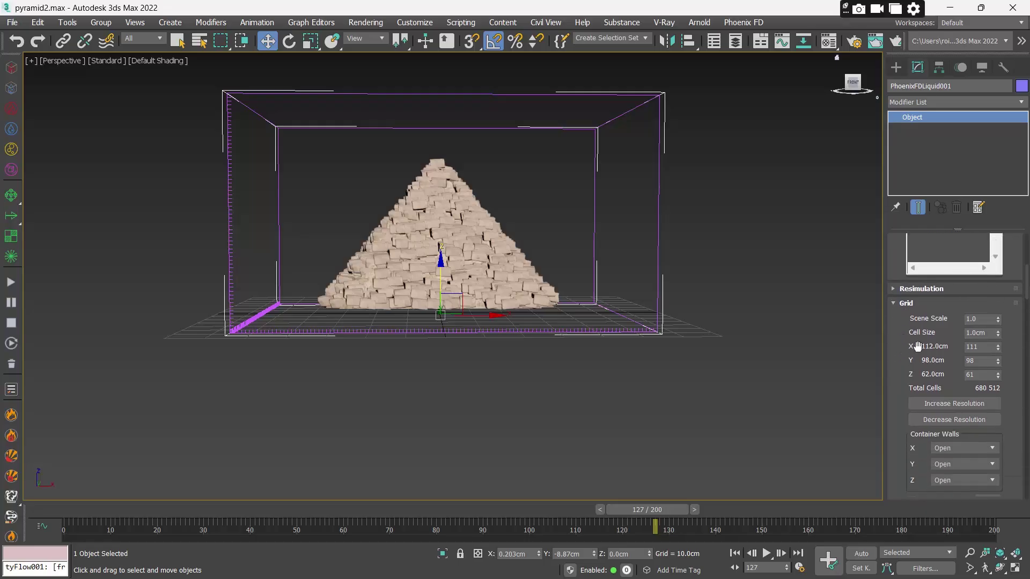
{"action": "left_click_drag", "start_coordinate": [998, 374], "coordinate": [998, 382]}
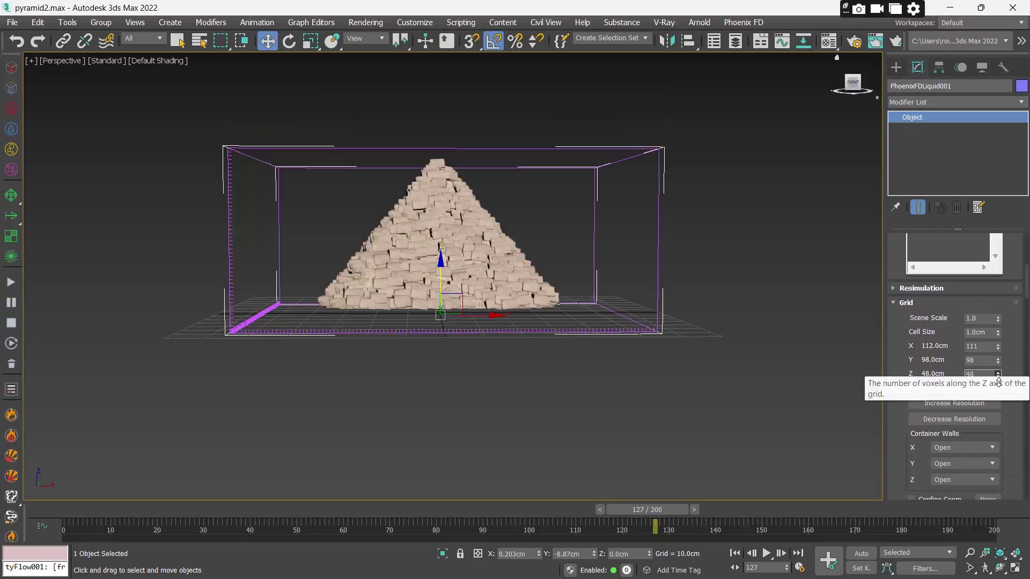
Step: Select both pyramid objects and set their Motion Velocity Effect to 3 in the Chaos Phoenix properties
{"action": "middle_click_drag", "start_coordinate": [564, 230], "coordinate": [611, 239], "text": "alt"}
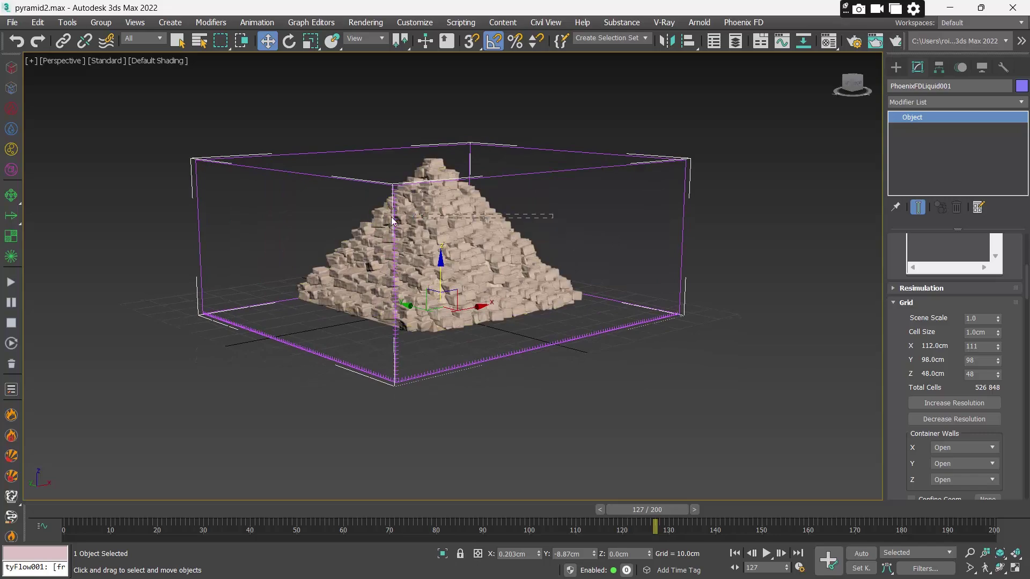
{"action": "left_click", "coordinate": [375, 218]}
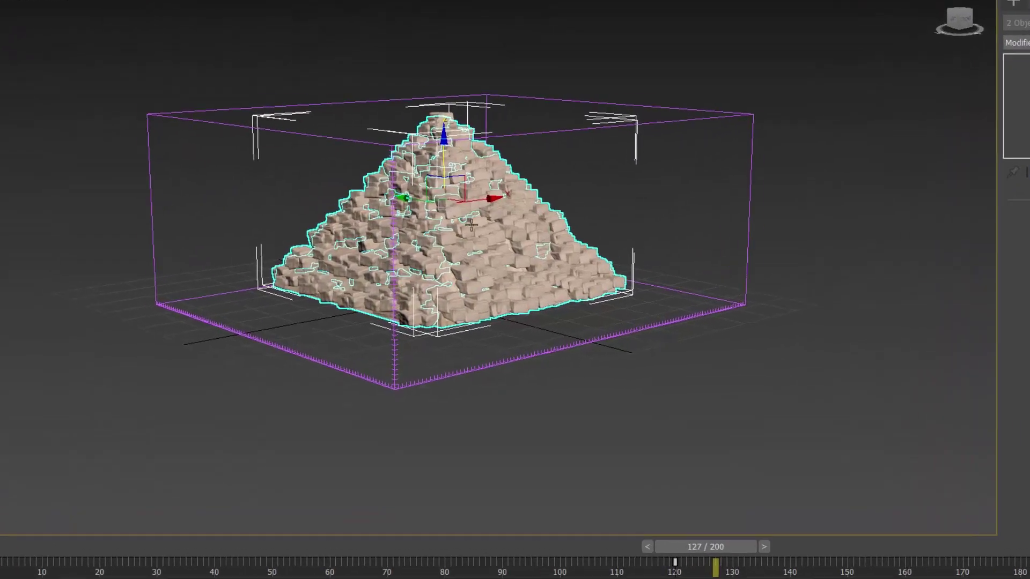
{"action": "right_click", "coordinate": [469, 237]}
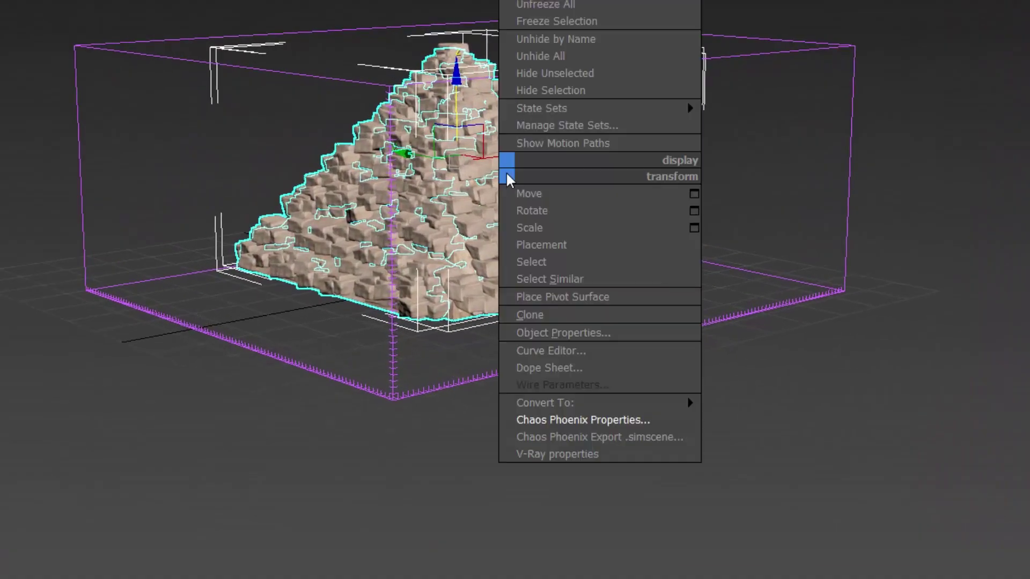
{"action": "left_click", "coordinate": [576, 420]}
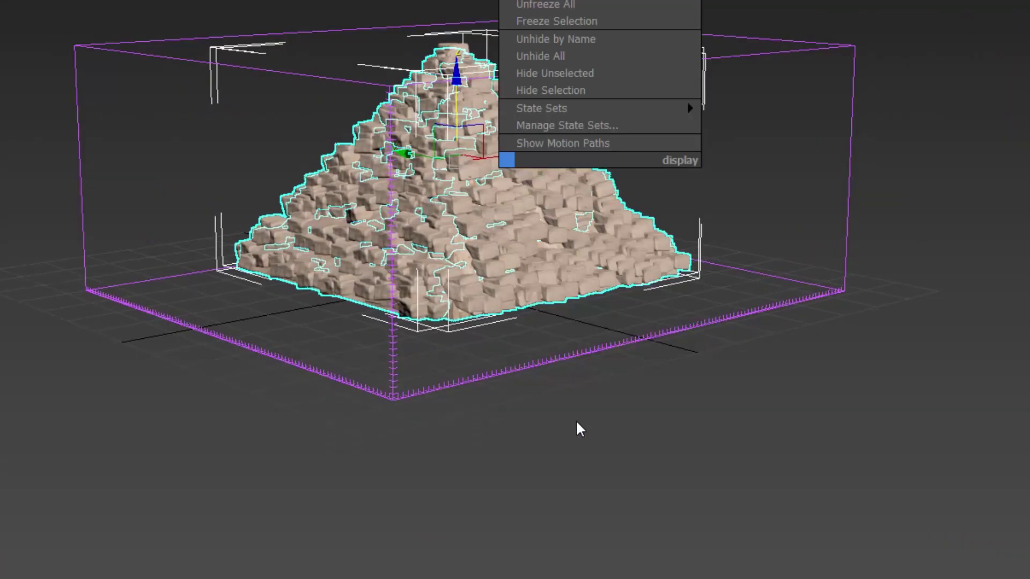
{"action": "left_click", "coordinate": [529, 253]}
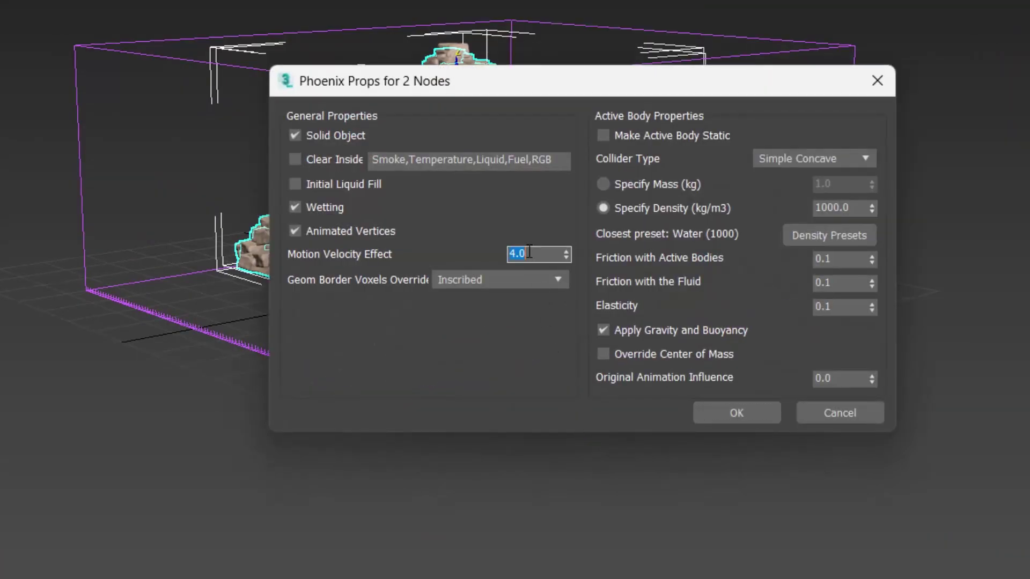
{"action": "type", "text": "3"}
{"action": "key", "text": "Return"}
Step: Set the pyramid objects' Geom Border Voxels Override to Circumscribed, turn off Wetting and accept the properties
{"action": "left_click", "coordinate": [497, 282]}
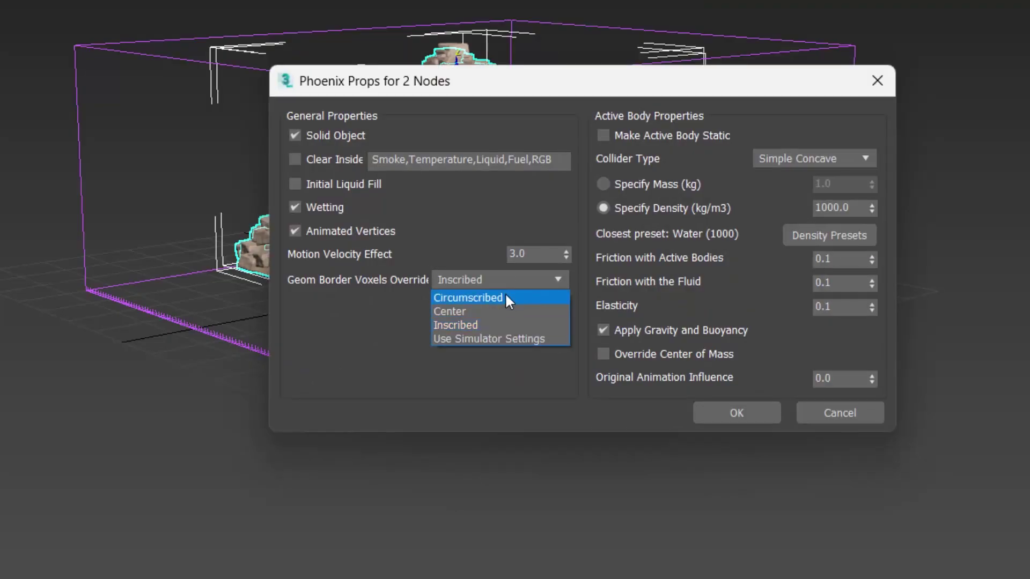
{"action": "left_click", "coordinate": [505, 297]}
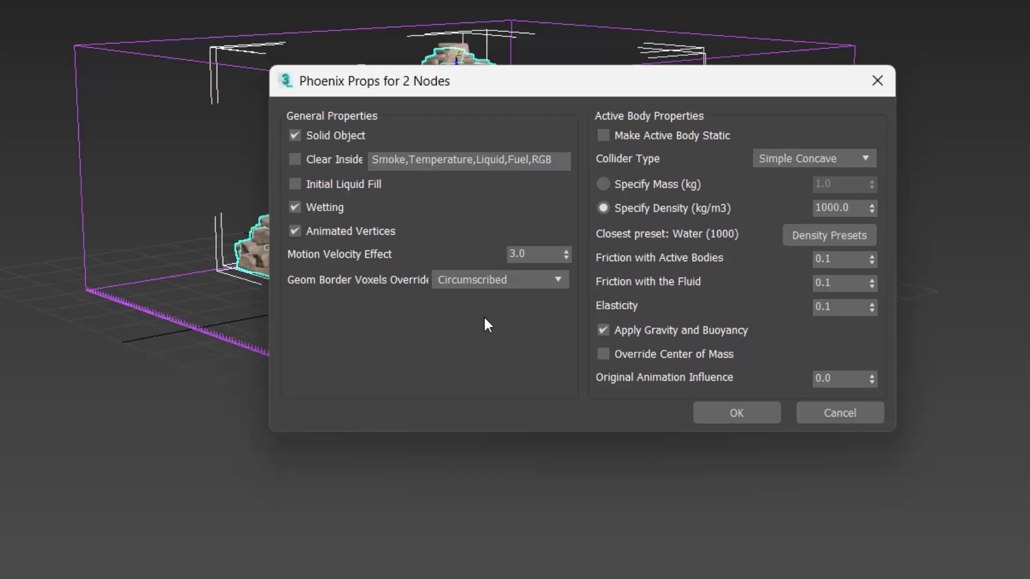
{"action": "left_click", "coordinate": [315, 208]}
{"action": "left_click", "coordinate": [741, 420]}
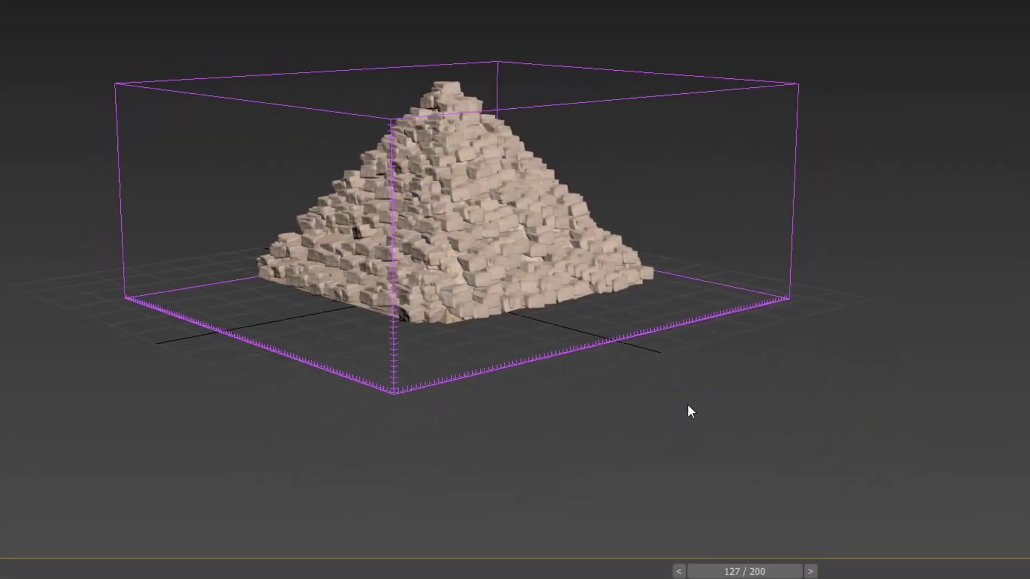
Step: Select the liquid simulator around the pyramid and increase its grid resolution to a 0.64 cm cell size
{"action": "middle_click_drag", "start_coordinate": [576, 322], "coordinate": [609, 321], "text": "alt"}
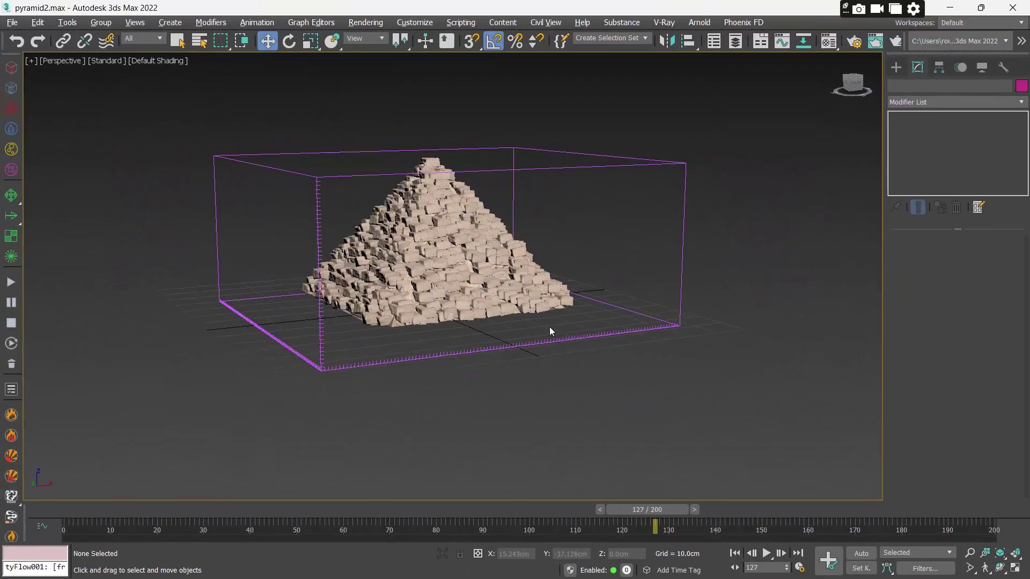
{"action": "left_click", "coordinate": [607, 305]}
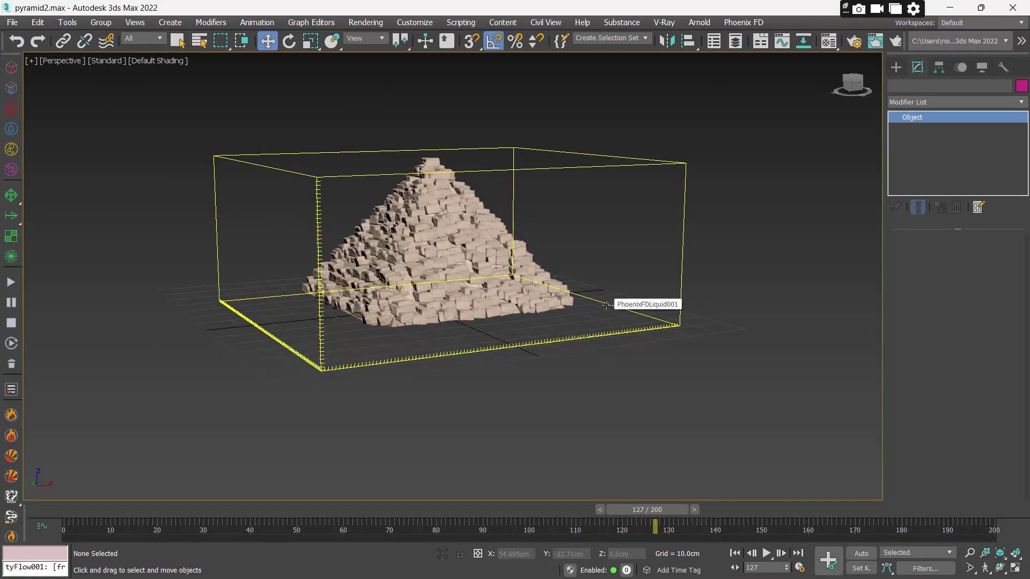
{"action": "left_click", "coordinate": [606, 305]}
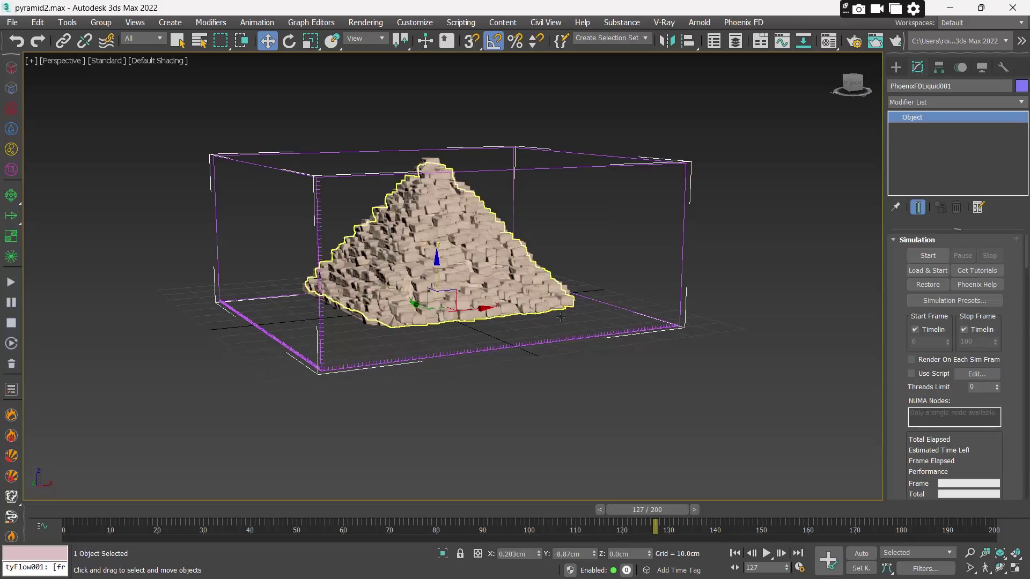
{"action": "middle_click_drag", "start_coordinate": [560, 318], "coordinate": [563, 341]}
{"action": "key", "text": "alt+Tab"}
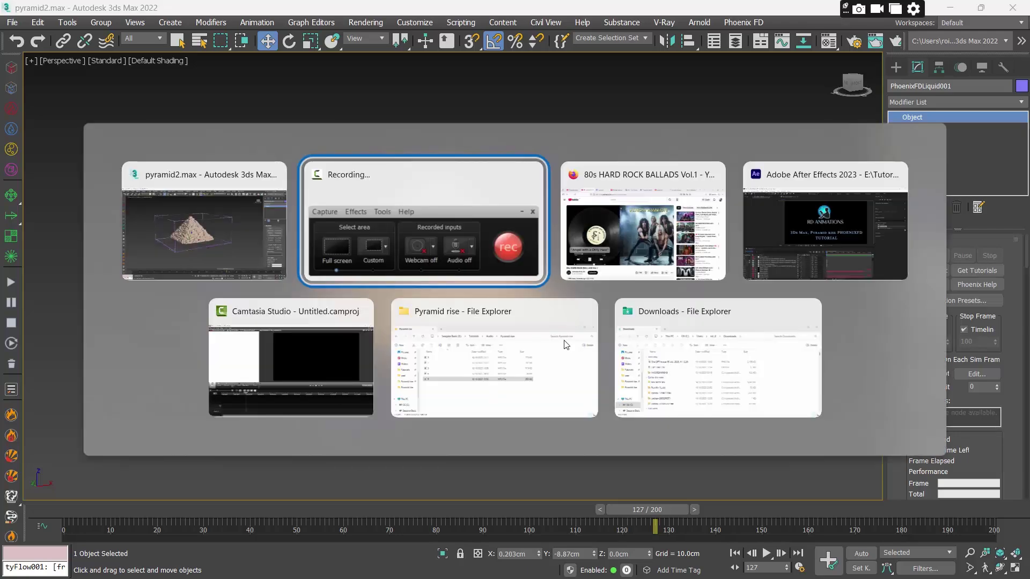
{"action": "left_click", "coordinate": [180, 220]}
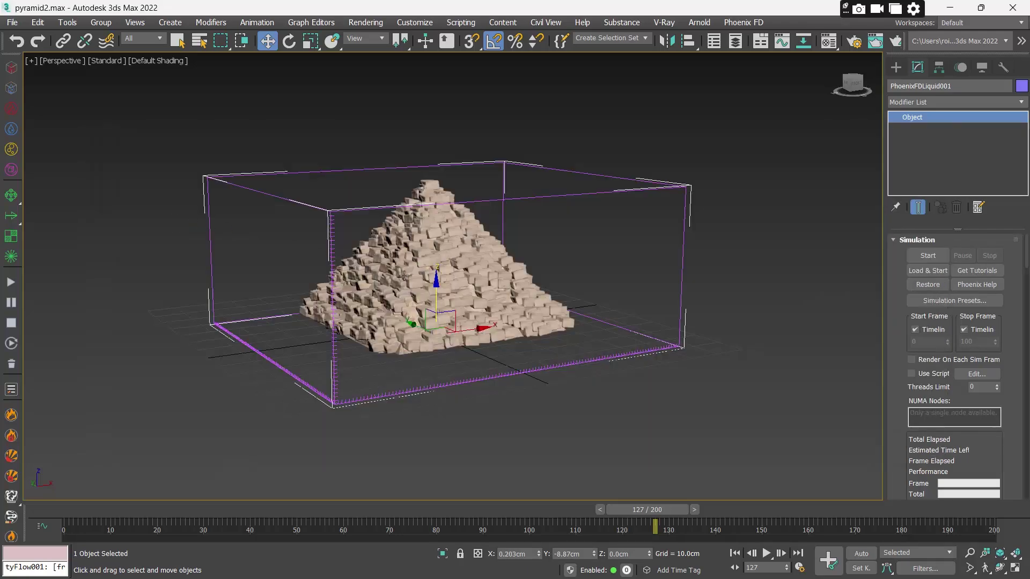
{"action": "middle_click_drag", "start_coordinate": [404, 276], "coordinate": [406, 282], "text": "alt"}
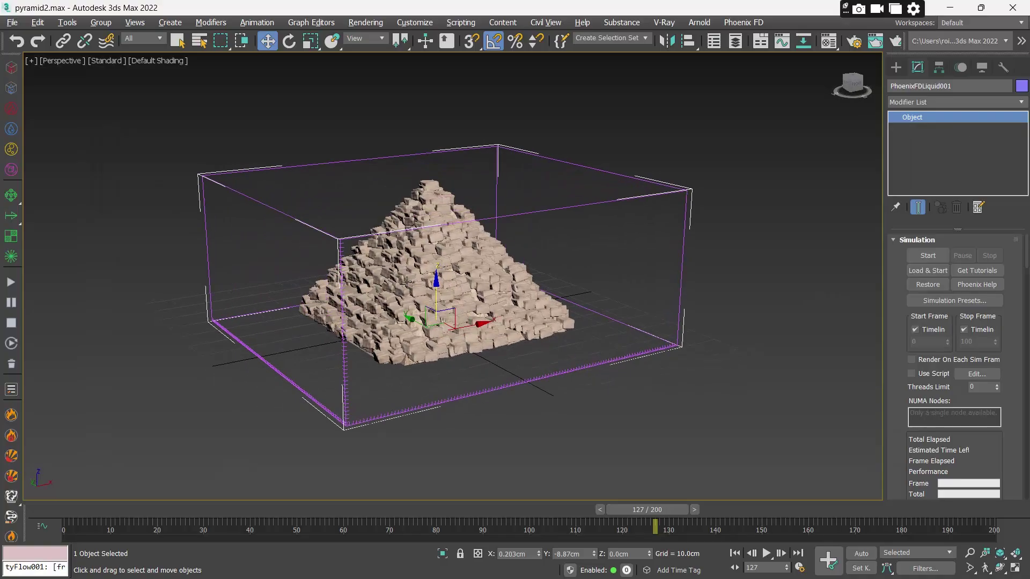
{"action": "scroll", "coordinate": [916, 392], "scroll_direction": "down", "scroll_amount": 3}
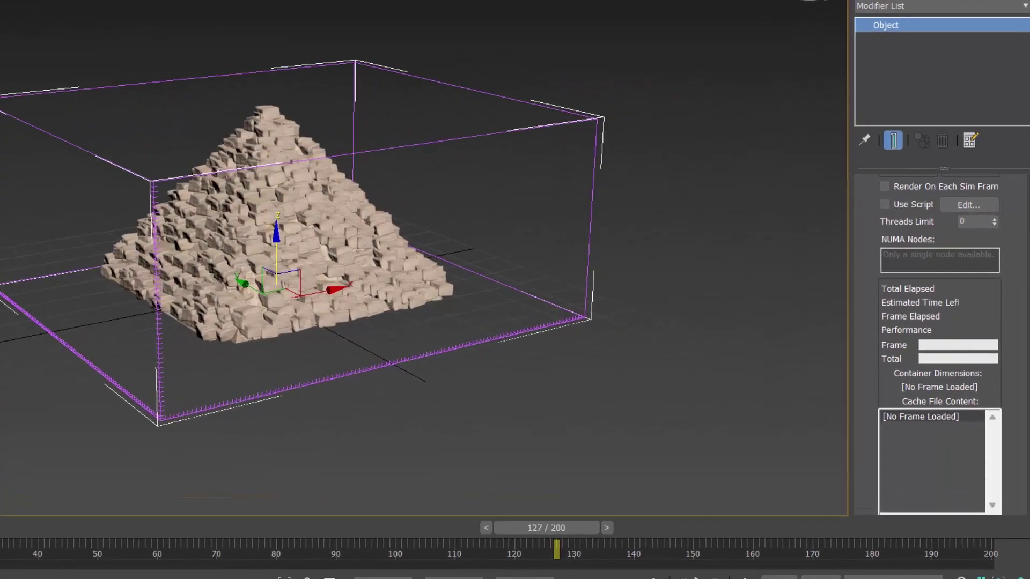
{"action": "scroll", "coordinate": [953, 365], "scroll_direction": "down", "scroll_amount": 3}
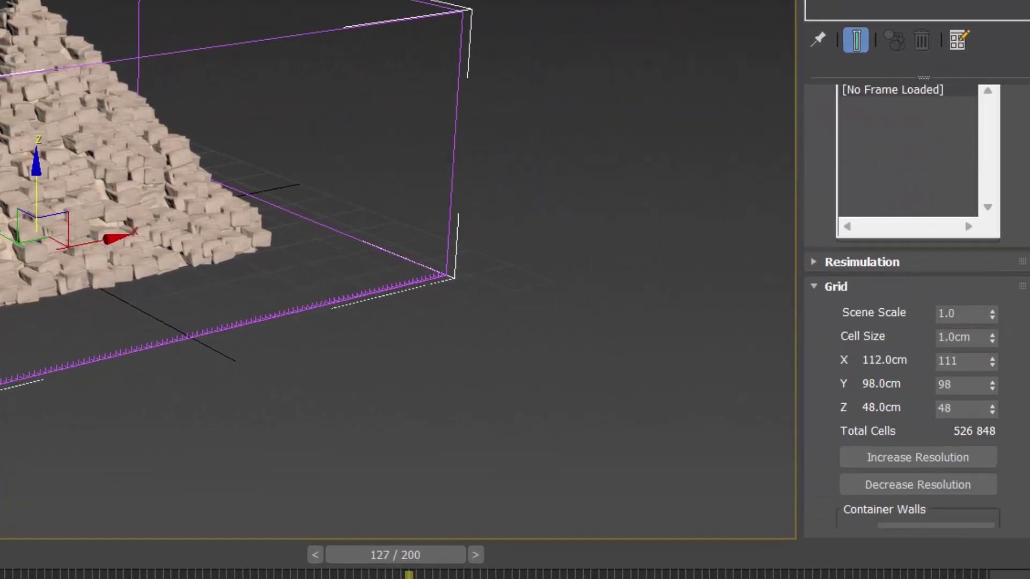
{"action": "left_click", "coordinate": [919, 291]}
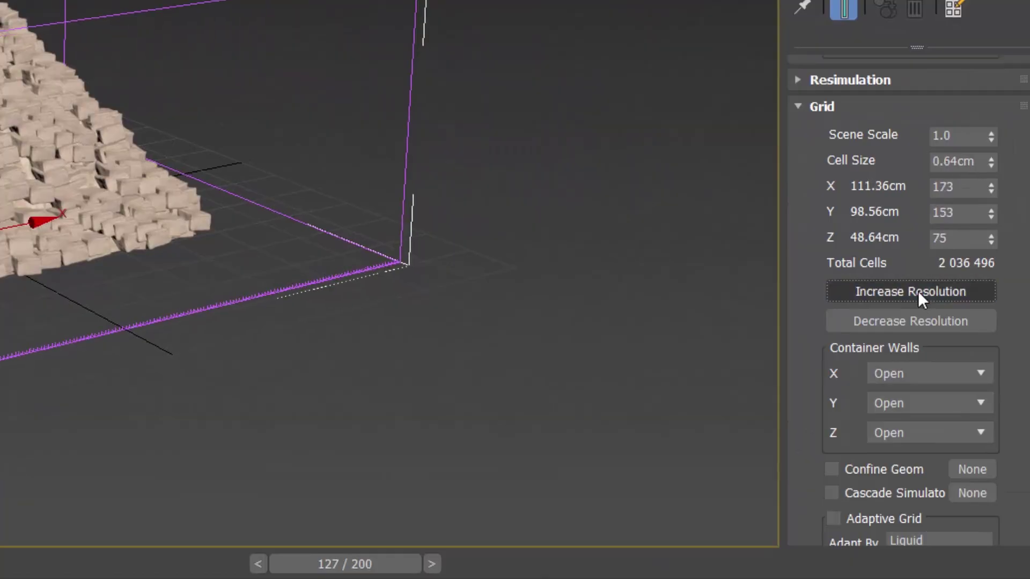
{"action": "scroll", "coordinate": [901, 268], "scroll_direction": "down", "scroll_amount": 5}
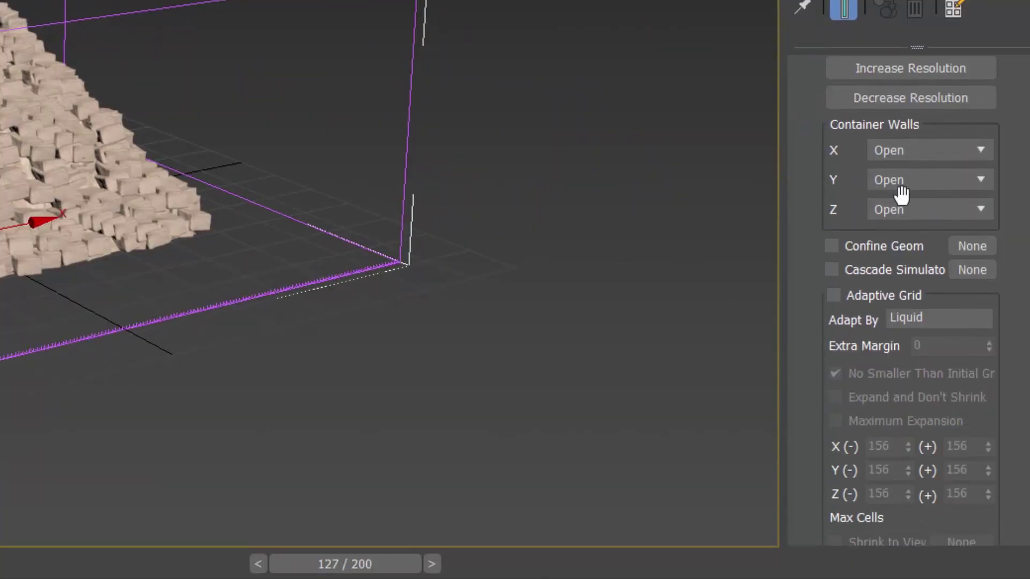
Step: Set the liquid simulator's Z container wall to Jammed (-)
{"action": "left_click", "coordinate": [901, 209]}
{"action": "left_click", "coordinate": [911, 246]}
{"action": "scroll", "coordinate": [911, 246], "scroll_direction": "down", "scroll_amount": 2}
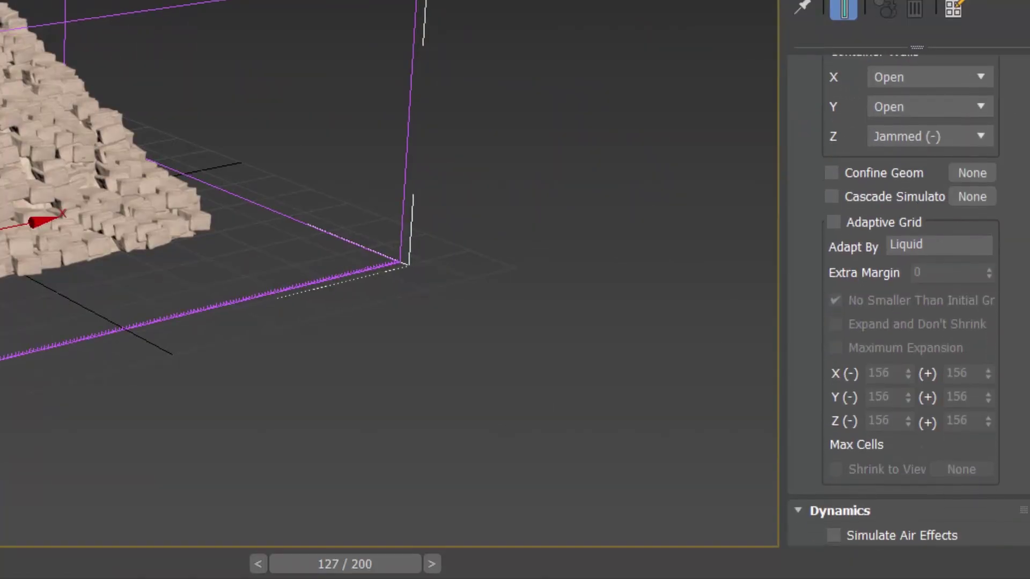
Step: Enable Simulate Air Effects and turn on Initial Fill Up at 14% in the simulator's dynamics
{"action": "scroll", "coordinate": [911, 246], "scroll_direction": "down", "scroll_amount": 2}
{"action": "scroll", "coordinate": [908, 301], "scroll_direction": "down", "scroll_amount": 6}
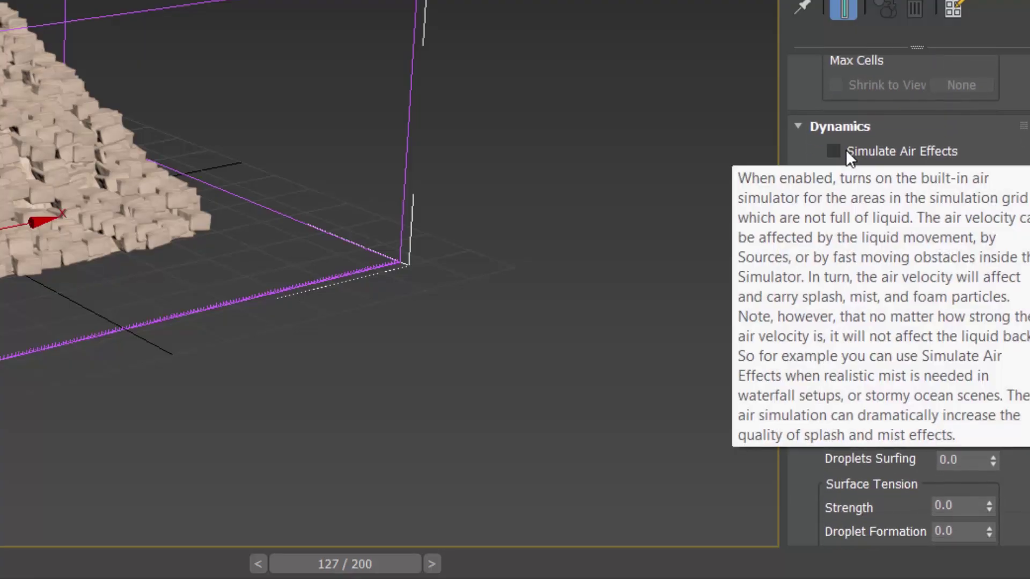
{"action": "left_click", "coordinate": [842, 151]}
{"action": "mouse_move", "coordinate": [845, 227]}
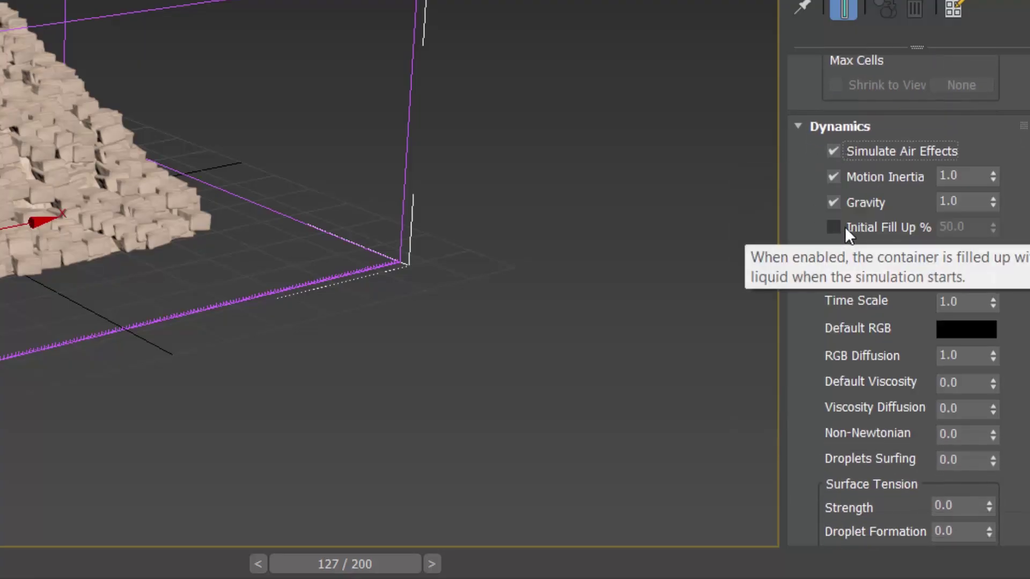
{"action": "left_click", "coordinate": [845, 227]}
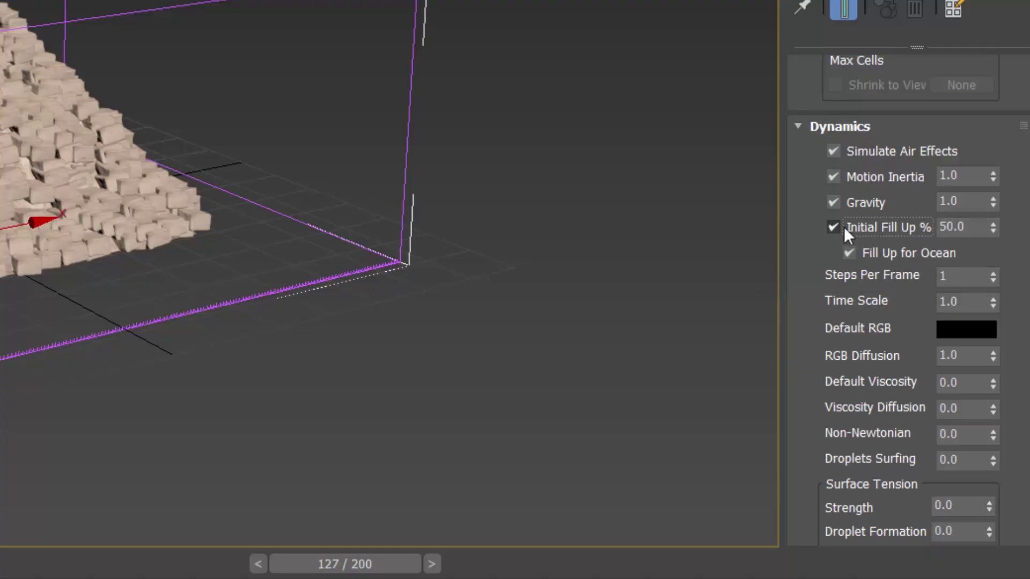
{"action": "double_click", "coordinate": [976, 227]}
{"action": "type", "text": "14"}
{"action": "key", "text": "Return"}
Step: Lower the simulator's Time Scale below 1 and set Steps Per Frame to 2
{"action": "left_click", "coordinate": [971, 301]}
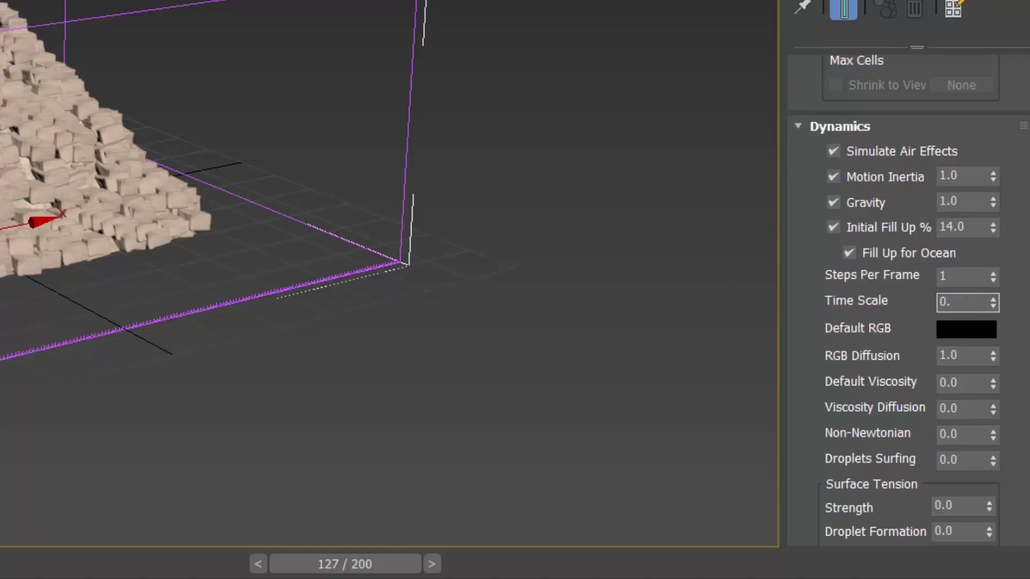
{"action": "left_click", "coordinate": [993, 272]}
Step: Enable foam on the liquid simulator and have a particle shader created for it
{"action": "left_click_drag", "start_coordinate": [809, 332], "coordinate": [830, 161]}
{"action": "scroll", "coordinate": [839, 233], "scroll_direction": "down", "scroll_amount": 10}
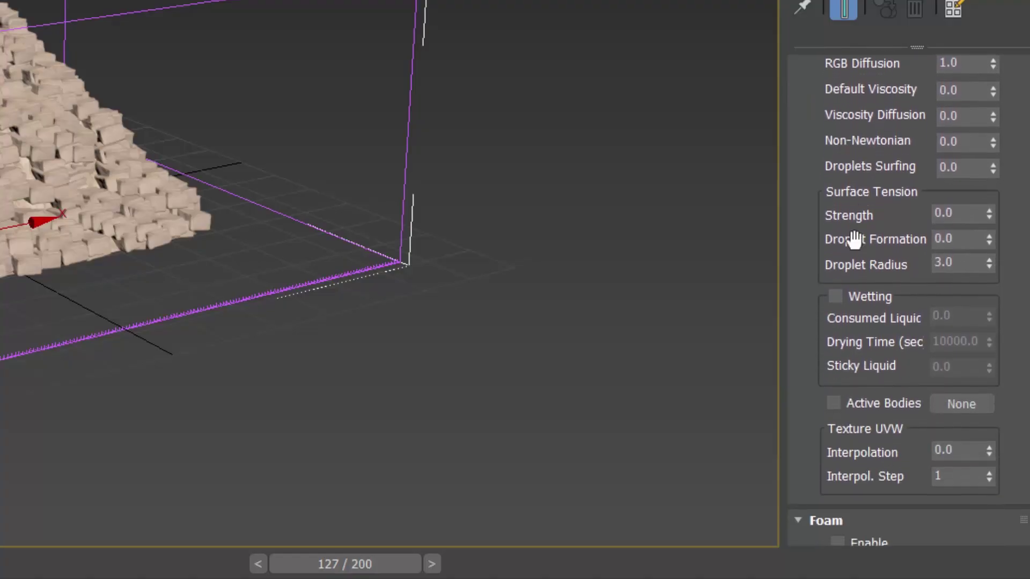
{"action": "left_click_drag", "start_coordinate": [862, 235], "coordinate": [857, 196]}
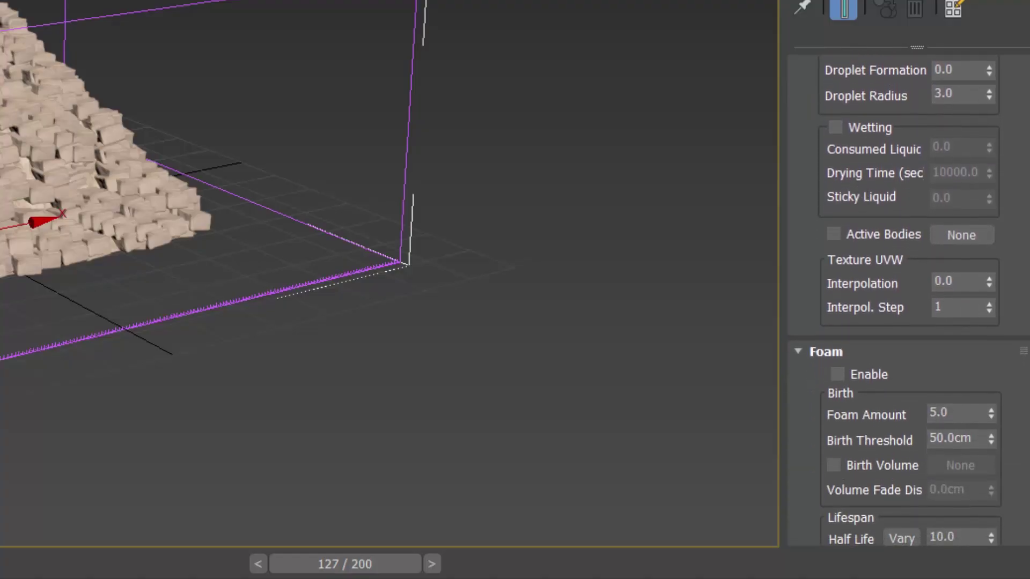
{"action": "scroll", "coordinate": [908, 301], "scroll_direction": "down", "scroll_amount": 1}
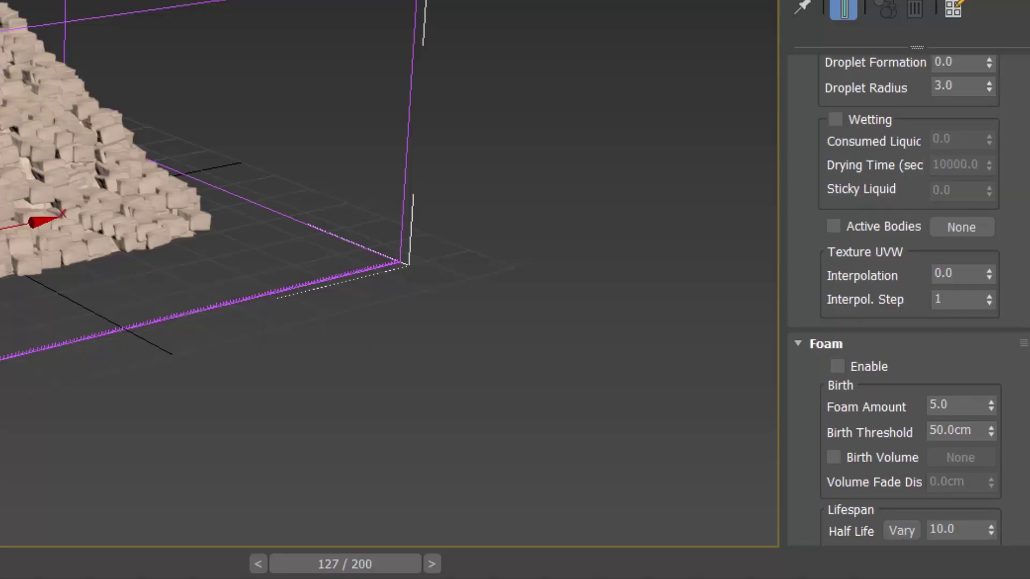
{"action": "scroll", "coordinate": [908, 301], "scroll_direction": "down", "scroll_amount": 9}
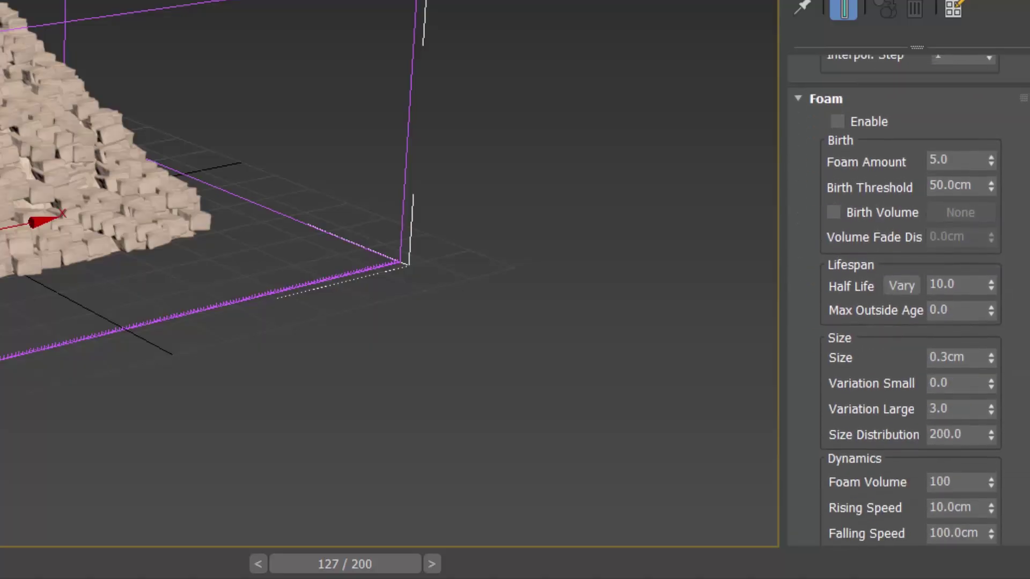
{"action": "left_click", "coordinate": [860, 121]}
{"action": "left_click", "coordinate": [299, 246]}
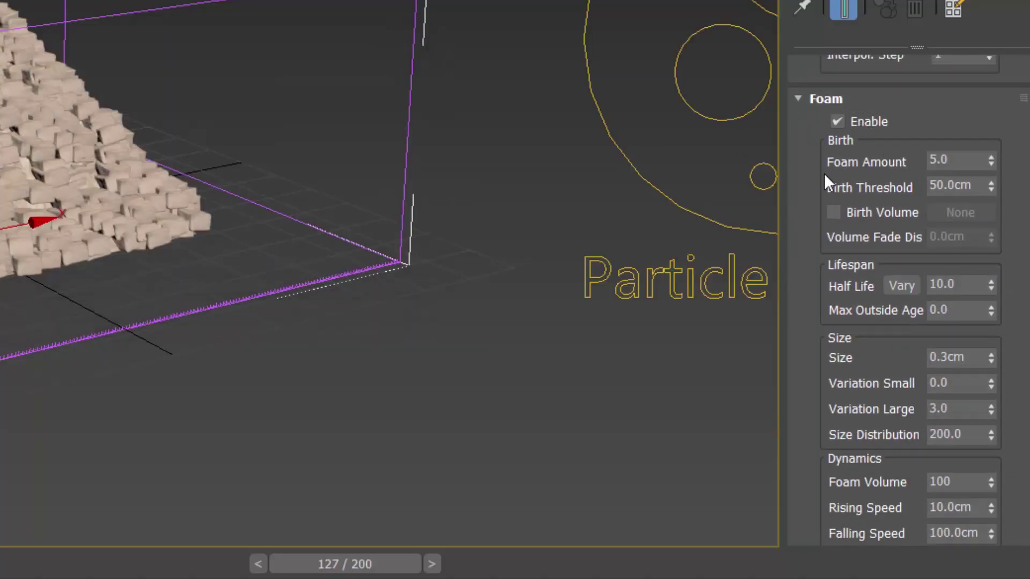
Step: Set the foam's Foam Amount to 55 and its Birth Threshold to 10 cm
{"action": "left_click", "coordinate": [961, 187]}
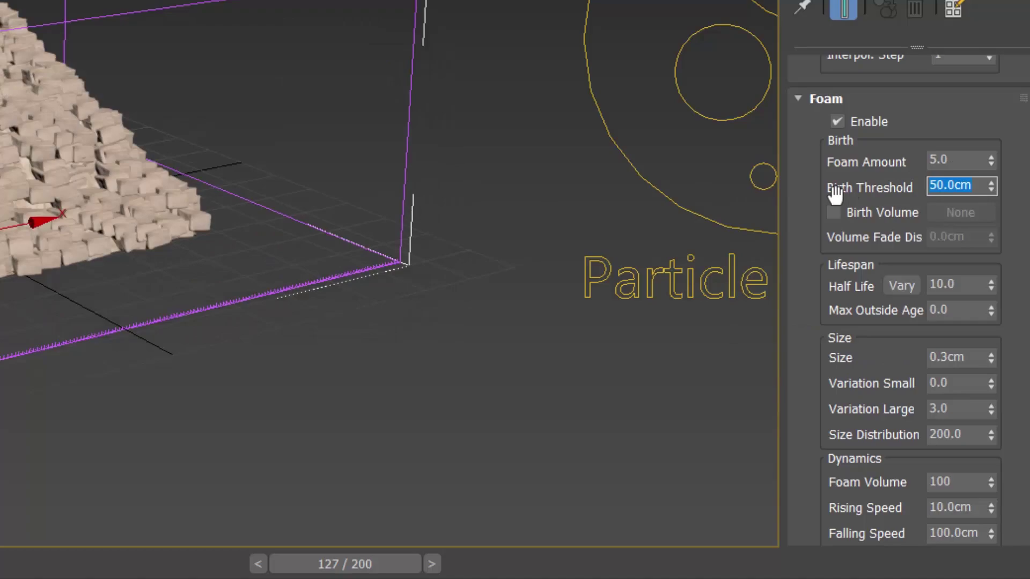
{"action": "key", "text": "shift+Tab"}
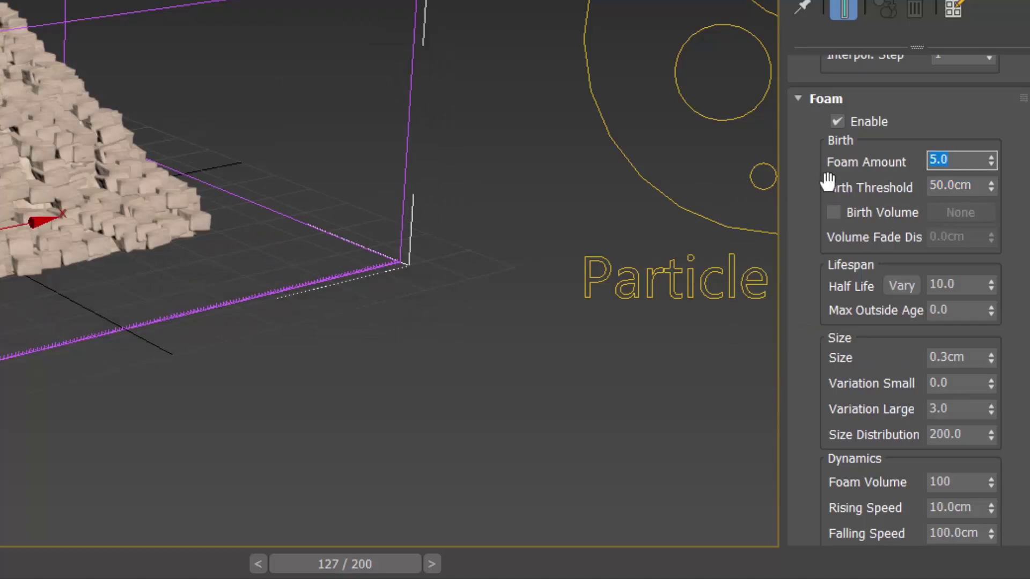
{"action": "key", "text": "Tab"}
{"action": "type", "text": "1"}
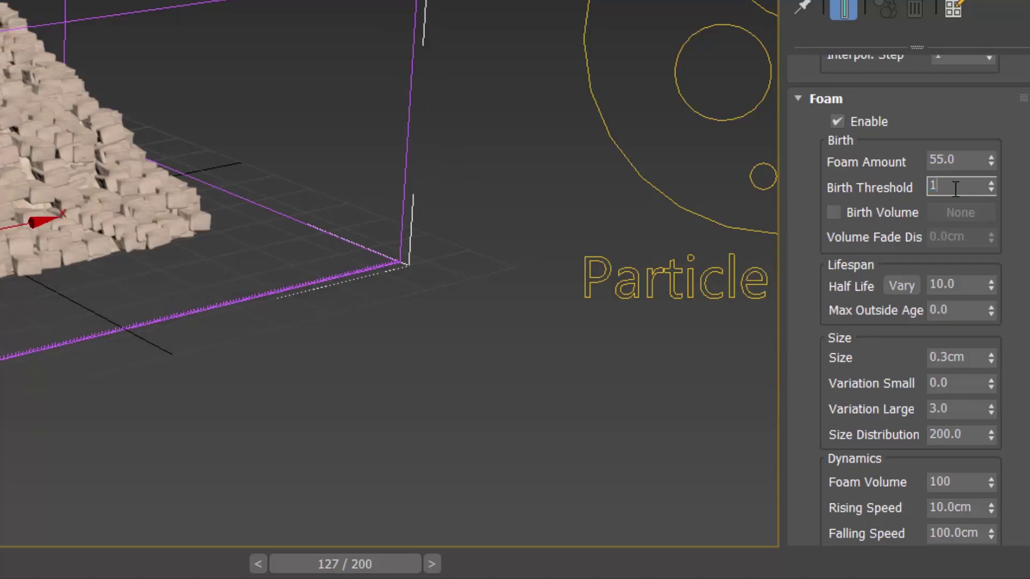
{"action": "type", "text": "0"}
{"action": "key", "text": "Return"}
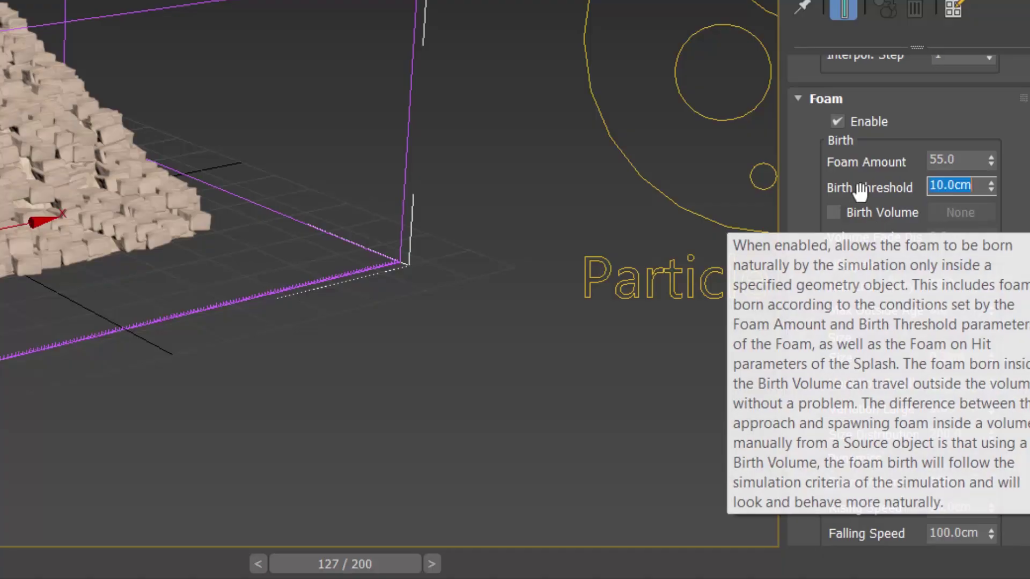
Step: Set the foam's Half Life to 1.5 in its lifespan settings
{"action": "scroll", "coordinate": [868, 244], "scroll_direction": "down", "scroll_amount": 2}
{"action": "scroll", "coordinate": [867, 244], "scroll_direction": "down", "scroll_amount": 3}
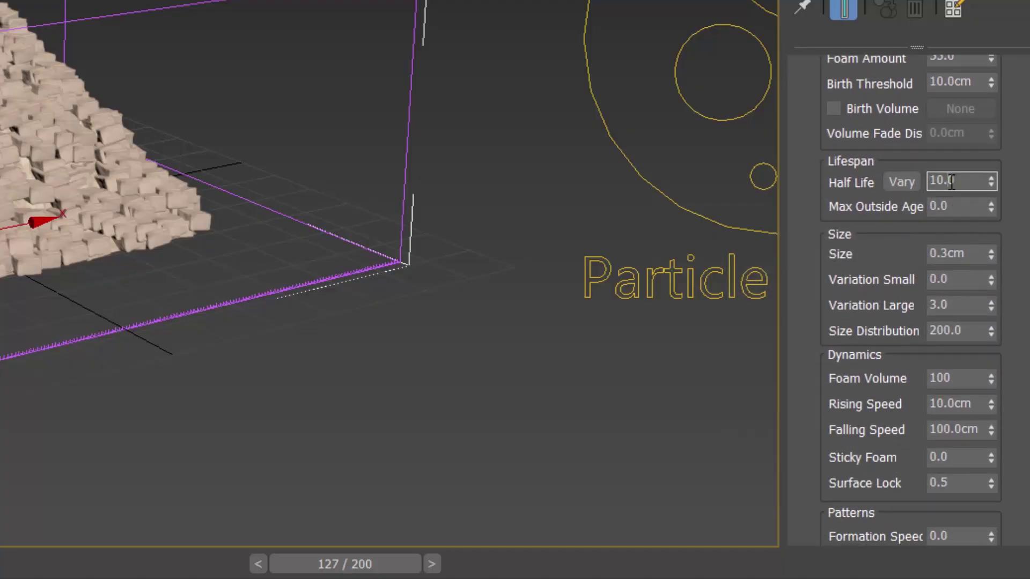
{"action": "left_click", "coordinate": [944, 184]}
{"action": "type", "text": "1."}
{"action": "key", "text": "Return"}
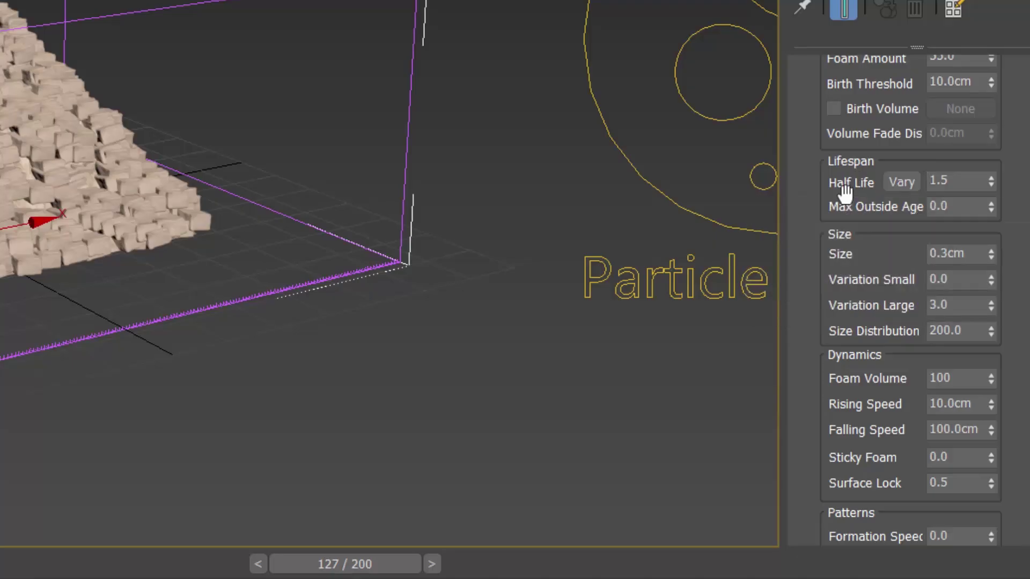
Step: Enable Splash/Mist on the liquid simulator, accepting the particle shader prompt
{"action": "scroll", "coordinate": [864, 169], "scroll_direction": "down", "scroll_amount": 7}
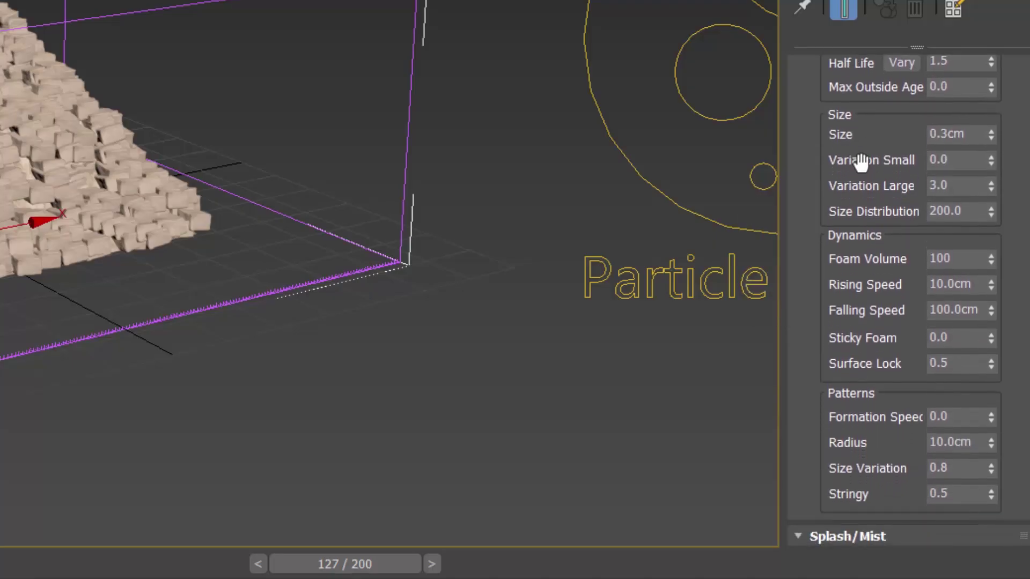
{"action": "scroll", "coordinate": [875, 165], "scroll_direction": "down", "scroll_amount": 4}
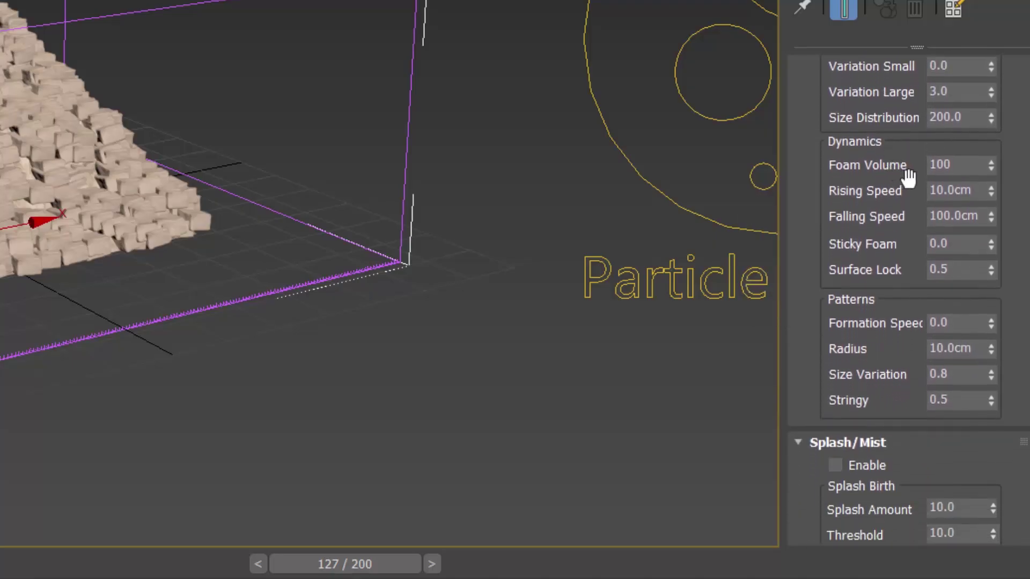
{"action": "scroll", "coordinate": [905, 179], "scroll_direction": "up", "scroll_amount": 10}
{"action": "scroll", "coordinate": [896, 245], "scroll_direction": "down", "scroll_amount": 5}
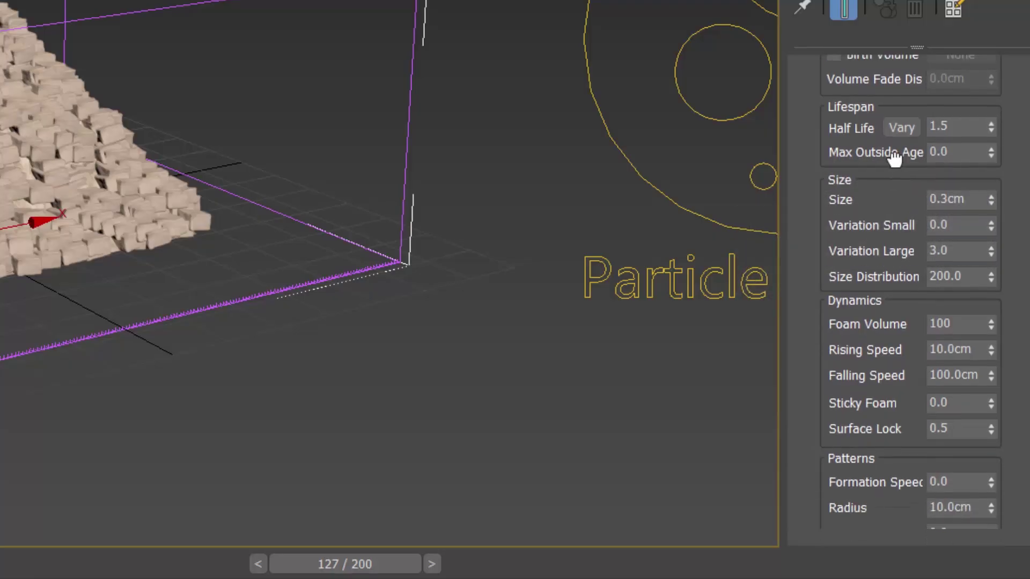
{"action": "scroll", "coordinate": [885, 203], "scroll_direction": "down", "scroll_amount": 13}
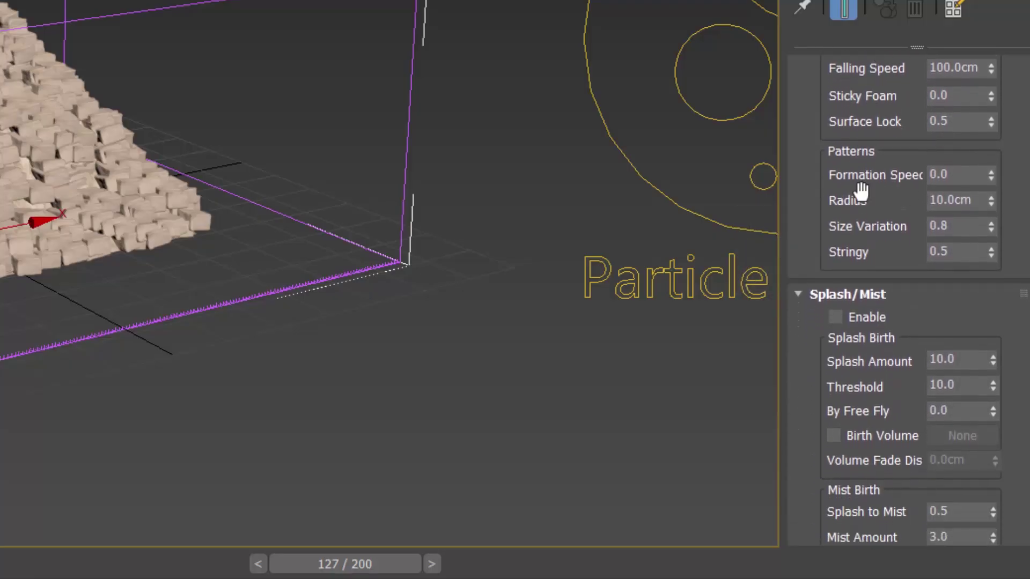
{"action": "scroll", "coordinate": [861, 209], "scroll_direction": "down", "scroll_amount": 8}
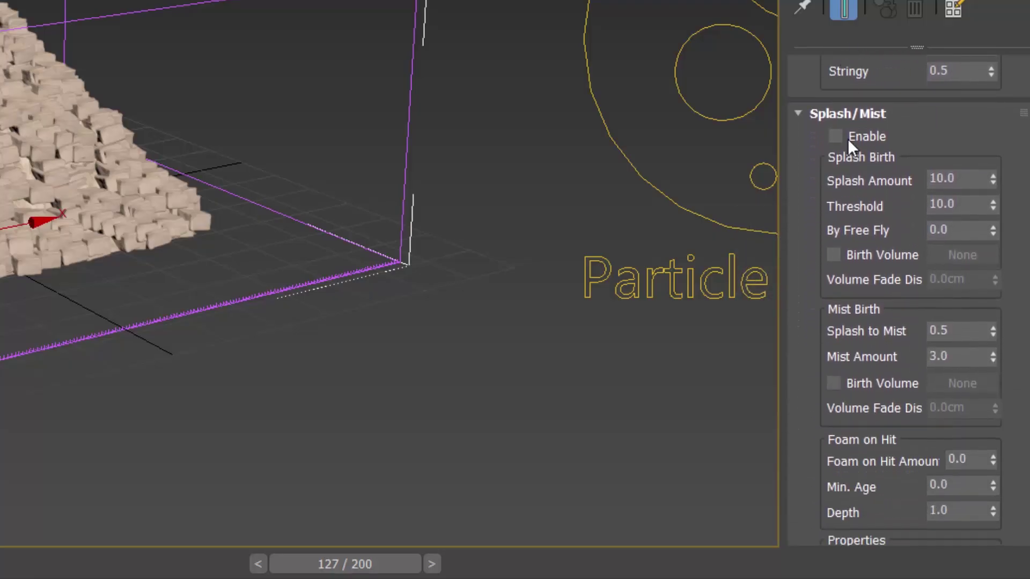
{"action": "left_click", "coordinate": [835, 136]}
{"action": "left_click", "coordinate": [307, 247]}
Step: Set the Splash Amount to 55 and Splash to Mist to 0.15
{"action": "left_click_drag", "start_coordinate": [844, 204], "coordinate": [845, 224]}
{"action": "double_click", "coordinate": [952, 196]}
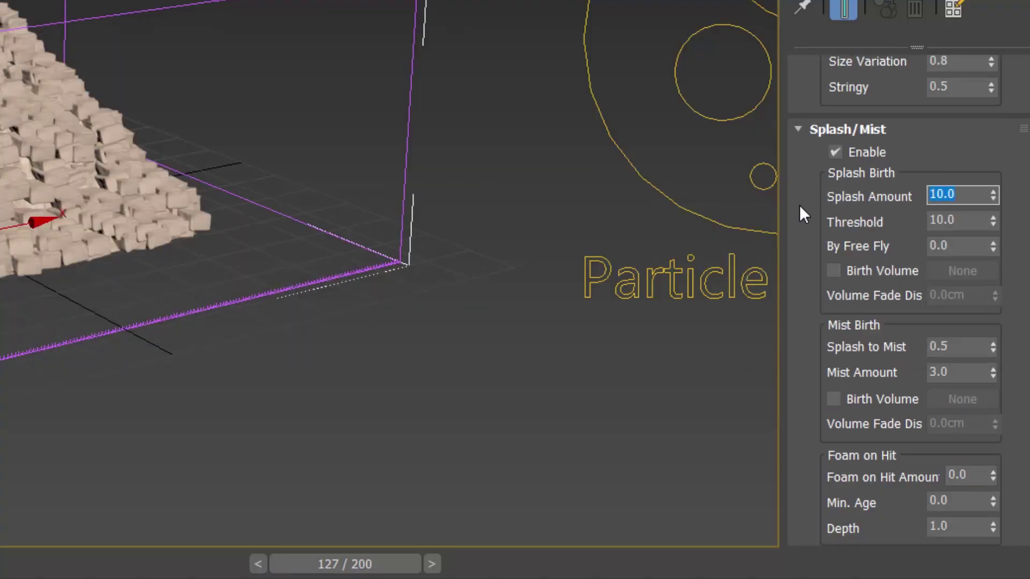
{"action": "type", "text": "55"}
{"action": "key", "text": "Return"}
{"action": "left_click_drag", "start_coordinate": [851, 220], "coordinate": [855, 161]}
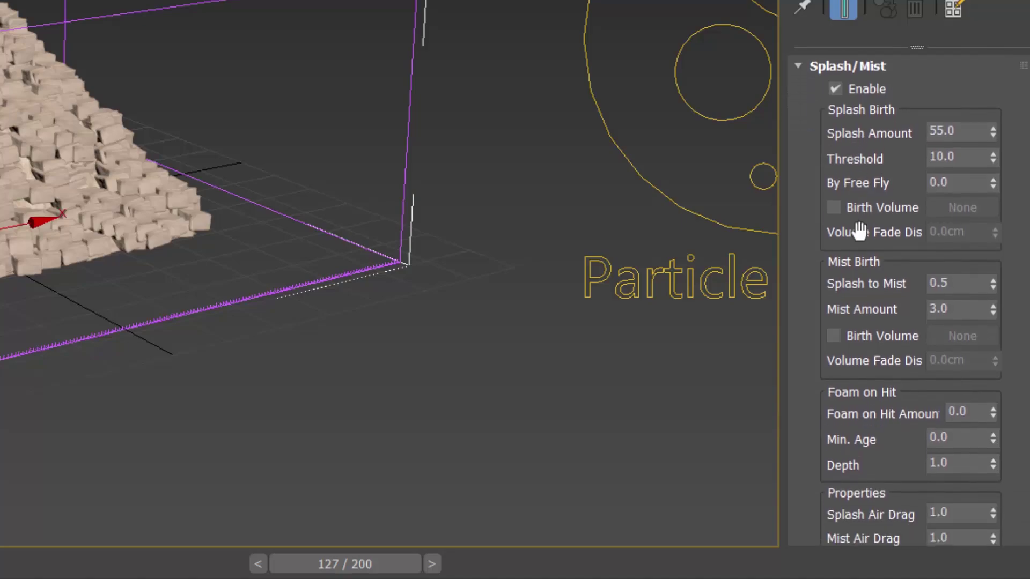
{"action": "left_click_drag", "start_coordinate": [857, 236], "coordinate": [862, 154]}
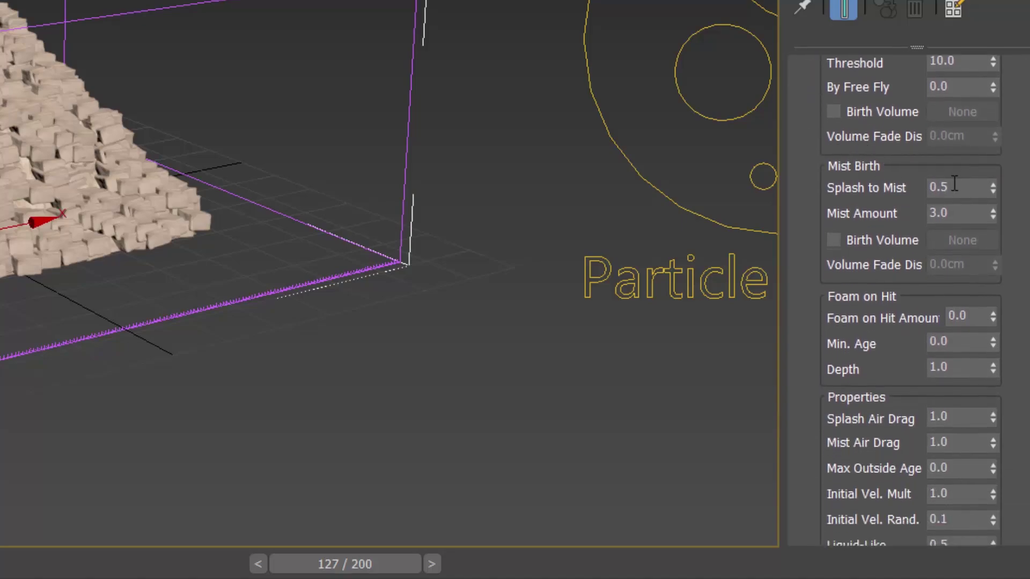
{"action": "mouse_move", "coordinate": [946, 187]}
{"action": "left_click_drag", "start_coordinate": [945, 188], "coordinate": [969, 188]}
{"action": "key", "text": "Return"}
Step: Set the Foam on Hit Amount to 3 in the Splash/Mist settings
{"action": "scroll", "coordinate": [874, 225], "scroll_direction": "down", "scroll_amount": 3}
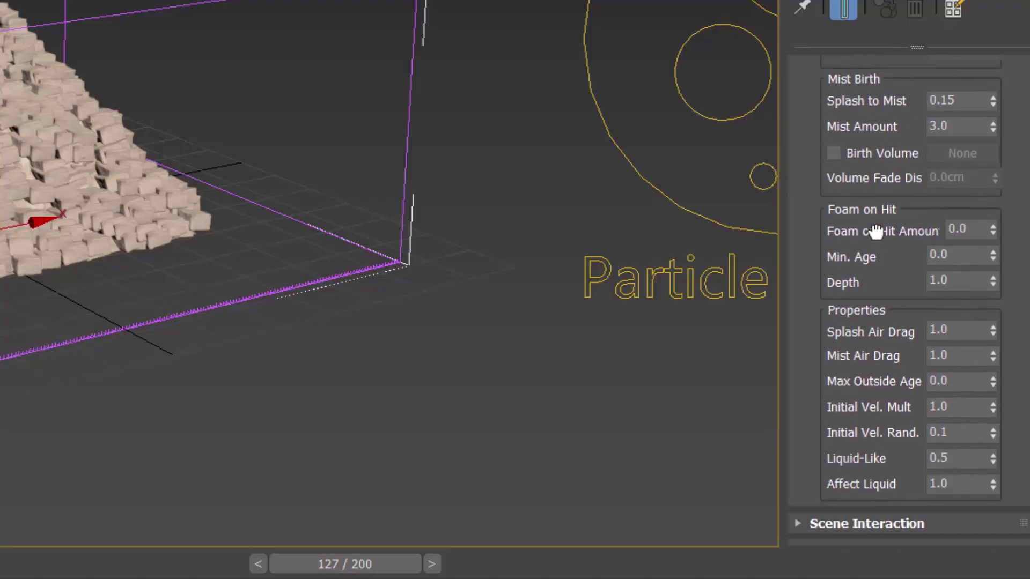
{"action": "scroll", "coordinate": [875, 232], "scroll_direction": "down", "scroll_amount": 2}
{"action": "left_click", "coordinate": [975, 180]}
{"action": "key", "text": "Return"}
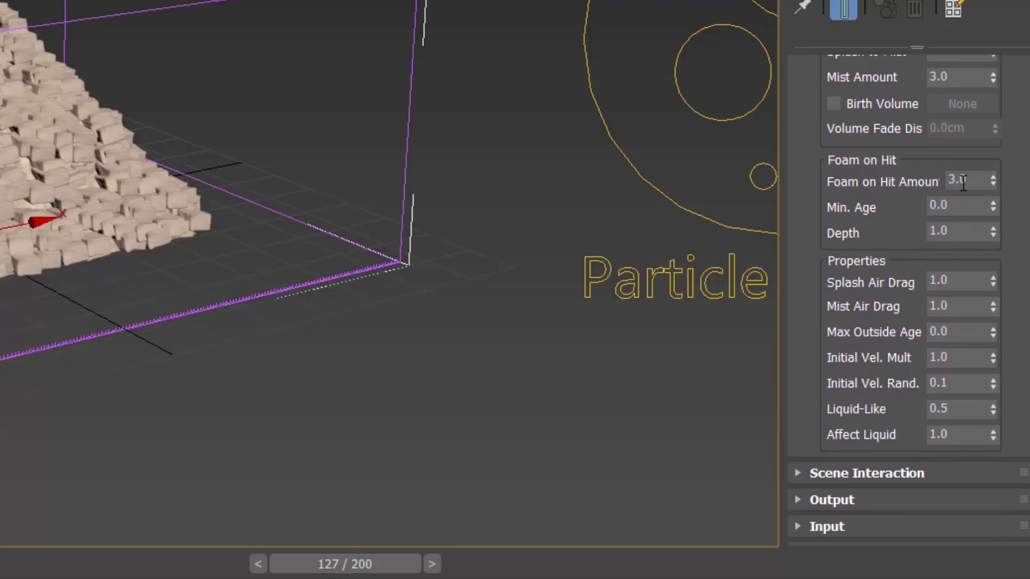
Step: Set the Liquid-Like property of the splash particles to 25
{"action": "scroll", "coordinate": [884, 191], "scroll_direction": "down", "scroll_amount": 1}
{"action": "scroll", "coordinate": [883, 190], "scroll_direction": "down", "scroll_amount": 2}
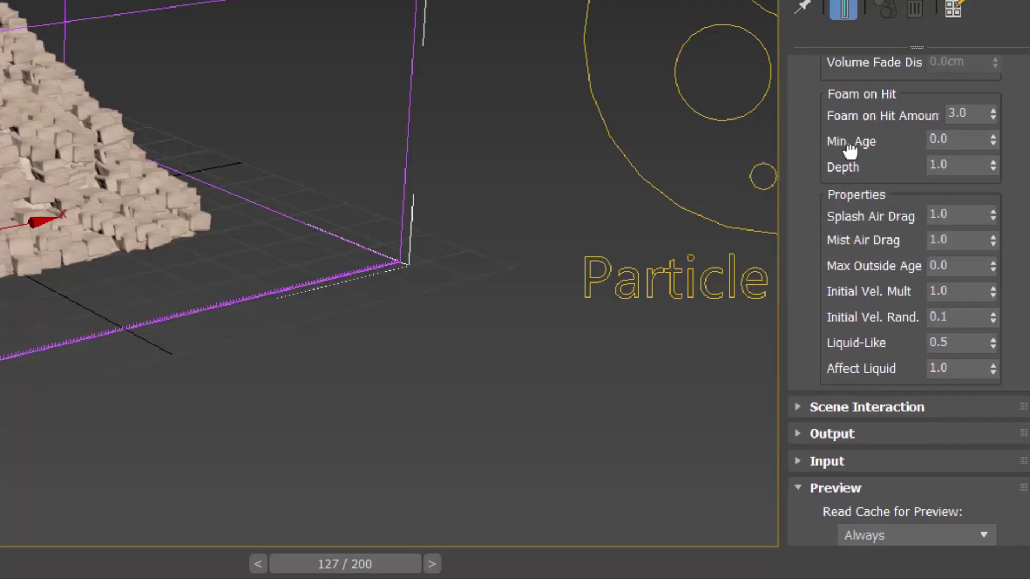
{"action": "scroll", "coordinate": [807, 202], "scroll_direction": "down", "scroll_amount": 5}
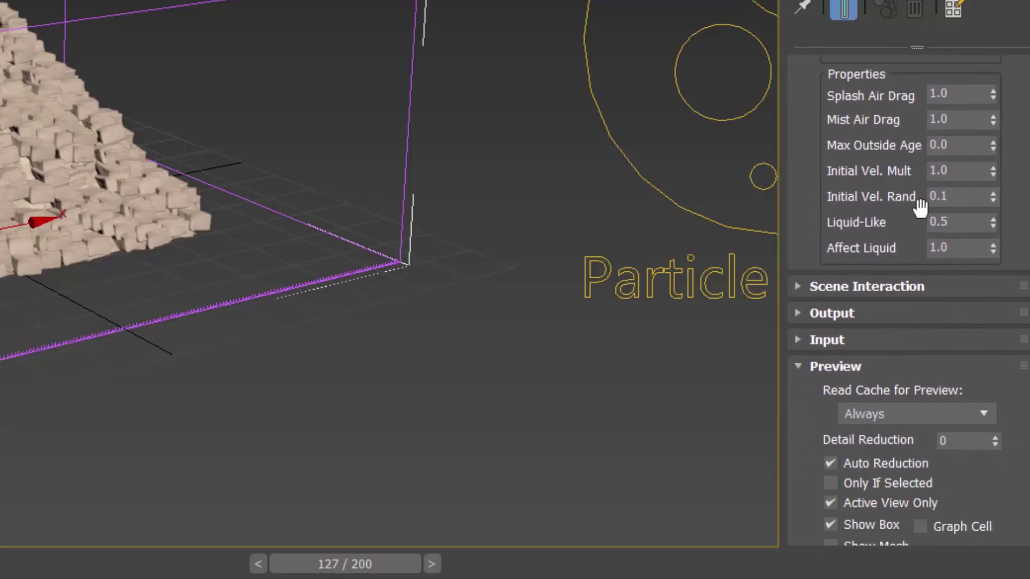
{"action": "double_click", "coordinate": [965, 221]}
{"action": "key", "text": "Return"}
{"action": "key", "text": "Tab"}
Step: Start the Phoenix simulation for the liquid simulator around the pyramid
{"action": "scroll", "coordinate": [908, 301], "scroll_direction": "down", "scroll_amount": 2}
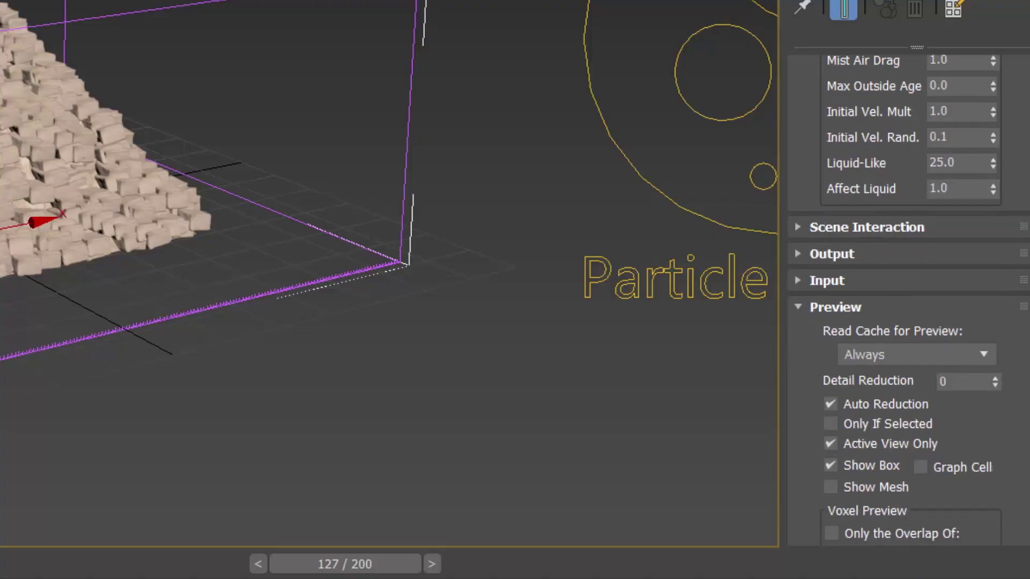
{"action": "scroll", "coordinate": [908, 301], "scroll_direction": "up", "scroll_amount": 15}
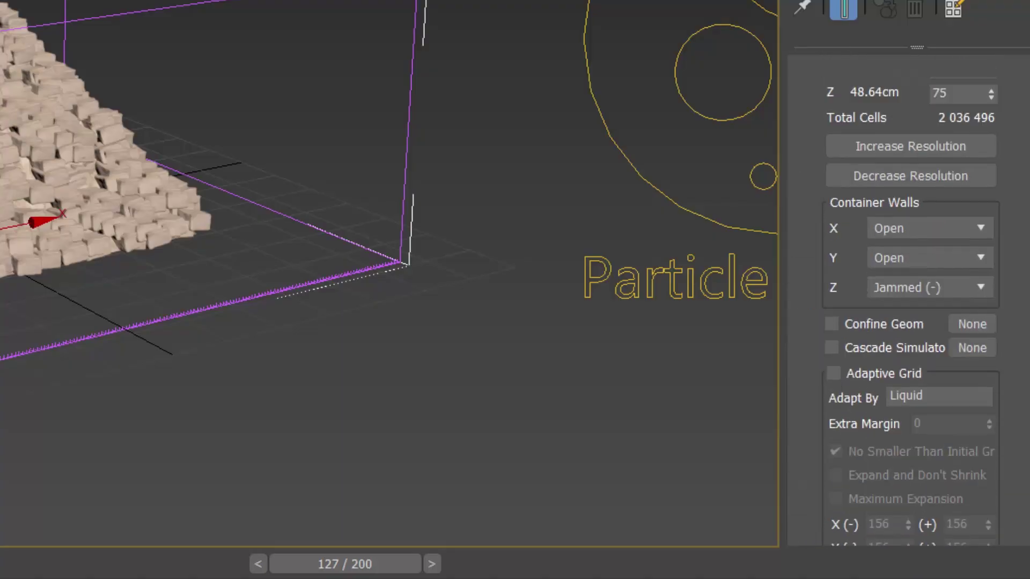
{"action": "middle_click_drag", "start_coordinate": [305, 85], "coordinate": [222, 135]}
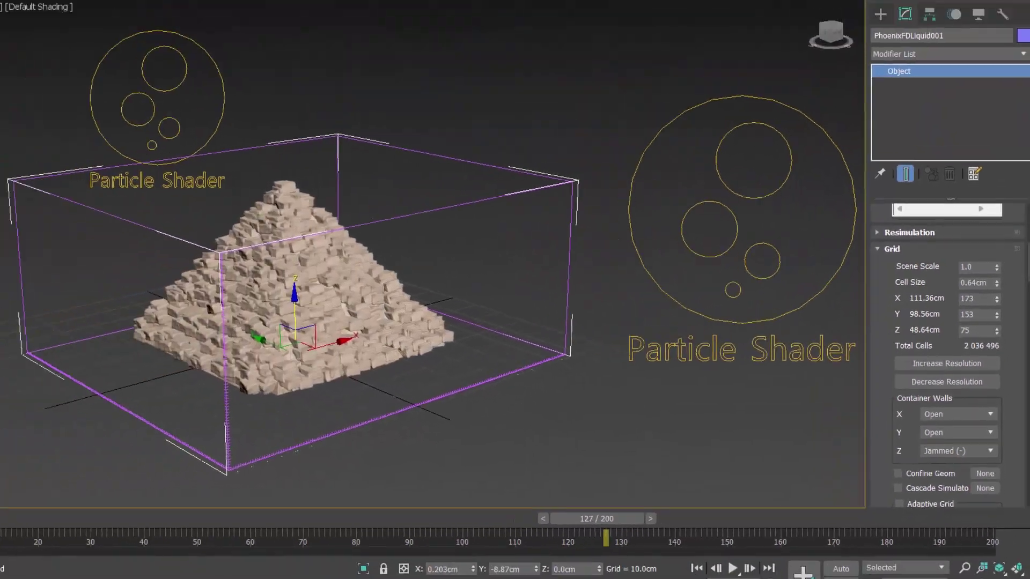
{"action": "left_click", "coordinate": [11, 282]}
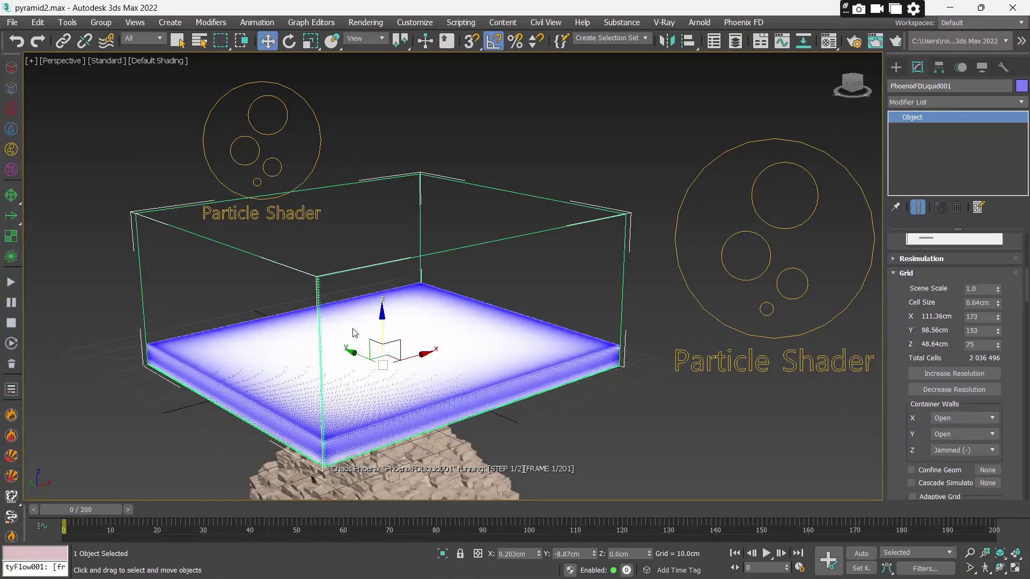
{"action": "middle_click_drag", "start_coordinate": [358, 311], "coordinate": [408, 307]}
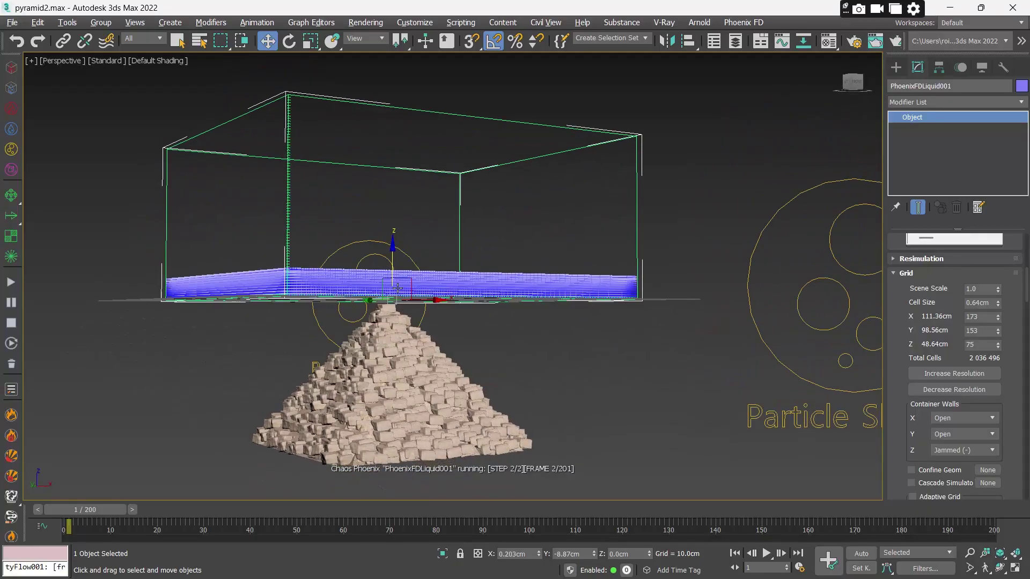
{"action": "key", "text": "alt+Tab"}
{"action": "key", "text": "Escape"}
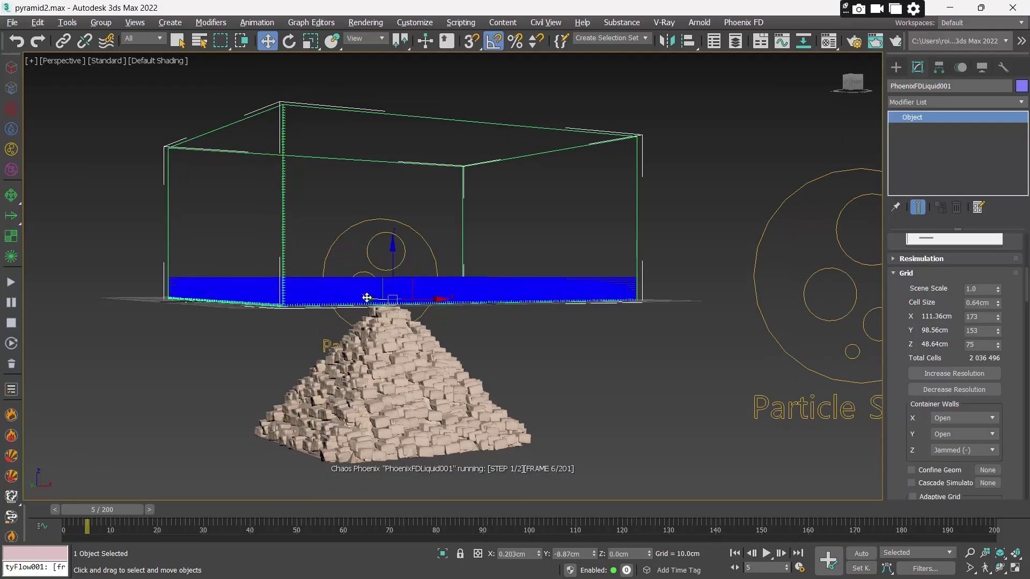
{"action": "middle_click_drag", "start_coordinate": [363, 297], "coordinate": [383, 310], "text": "alt"}
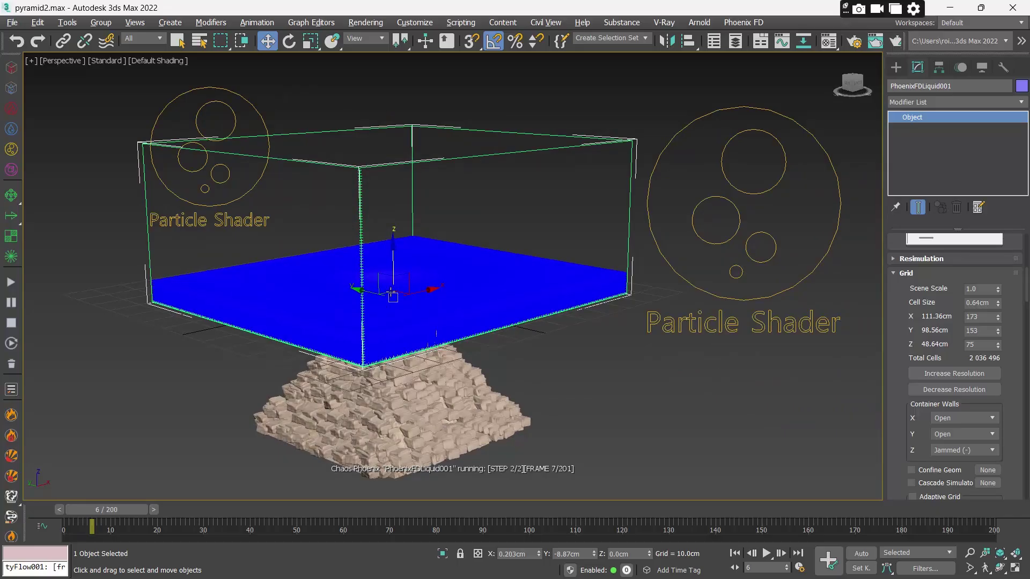
Step: Stop the running Phoenix simulation and delete the liquid simulator's cached frames
{"action": "scroll", "coordinate": [392, 294], "scroll_direction": "up", "scroll_amount": 2}
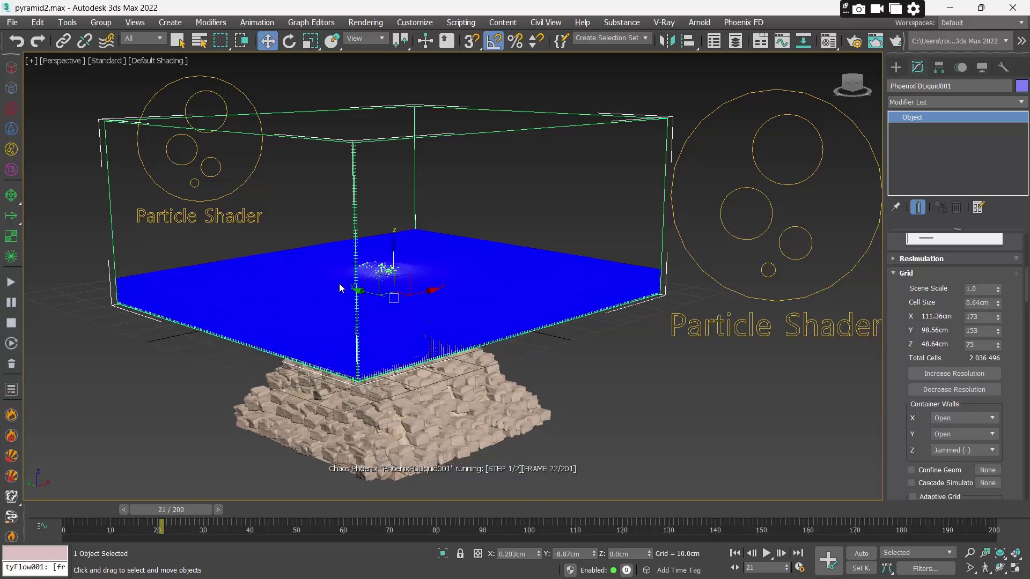
{"action": "middle_click_drag", "start_coordinate": [390, 301], "coordinate": [333, 308], "text": "alt"}
{"action": "middle_click_drag", "start_coordinate": [408, 316], "coordinate": [433, 308], "text": "alt"}
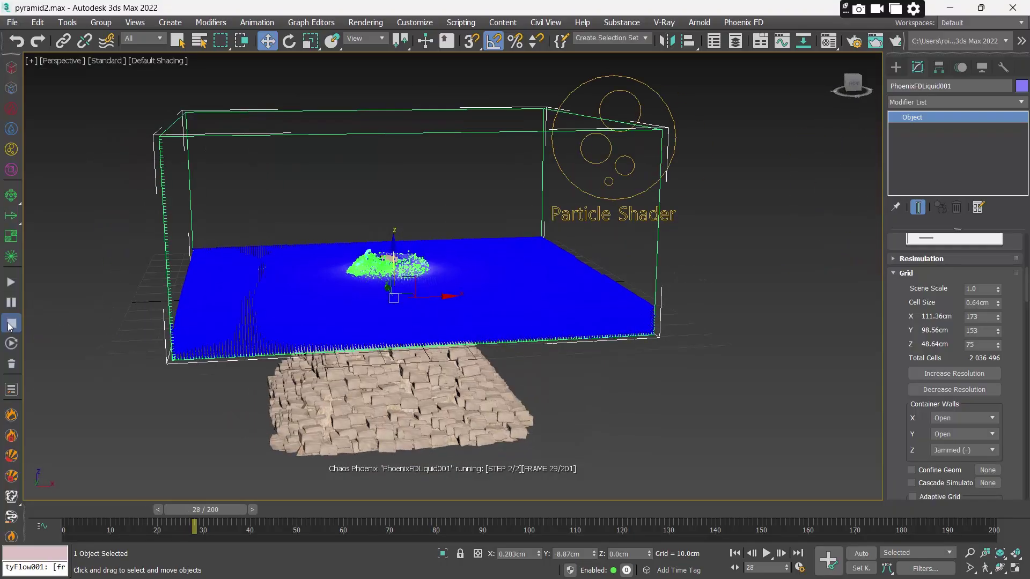
{"action": "left_click", "coordinate": [12, 324]}
{"action": "left_click", "coordinate": [12, 364]}
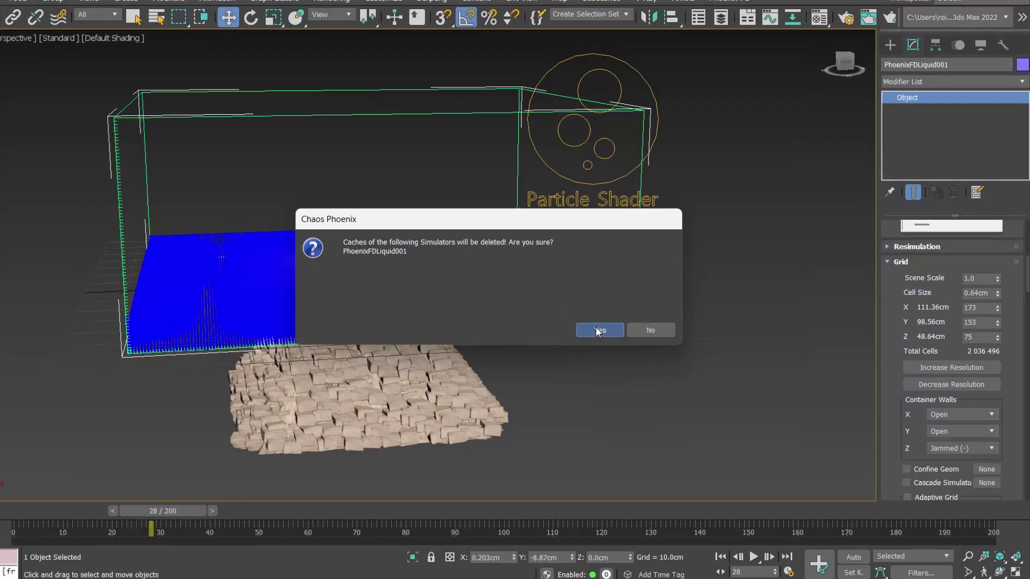
{"action": "left_click", "coordinate": [608, 337]}
Step: Increase the liquid simulator's grid resolution to a cell size of 0.262 cm
{"action": "scroll", "coordinate": [841, 267], "scroll_direction": "down", "scroll_amount": 1}
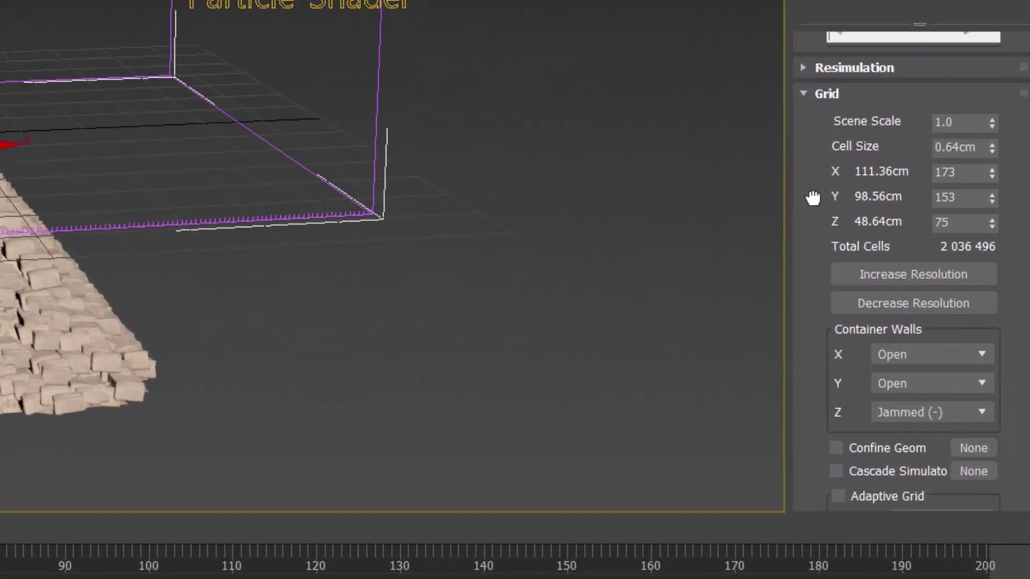
{"action": "left_click", "coordinate": [940, 323]}
{"action": "left_click", "coordinate": [926, 275]}
{"action": "left_click", "coordinate": [926, 275]}
{"action": "left_click", "coordinate": [926, 275]}
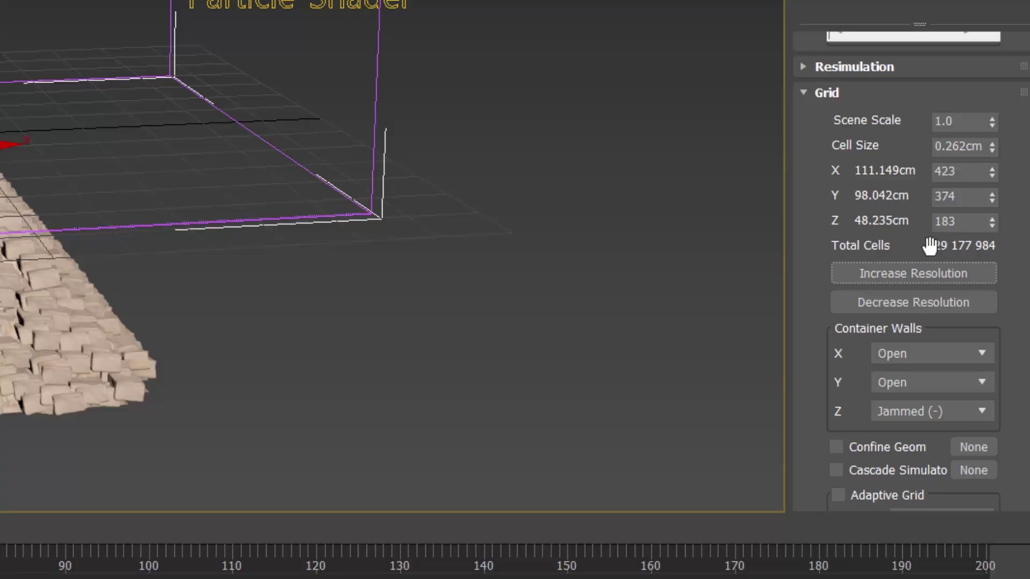
Step: Place a PhoenixFD Plain Force helper beside the pyramid and rotate it to -85 degrees about the Y axis
{"action": "left_click", "coordinate": [896, 66]}
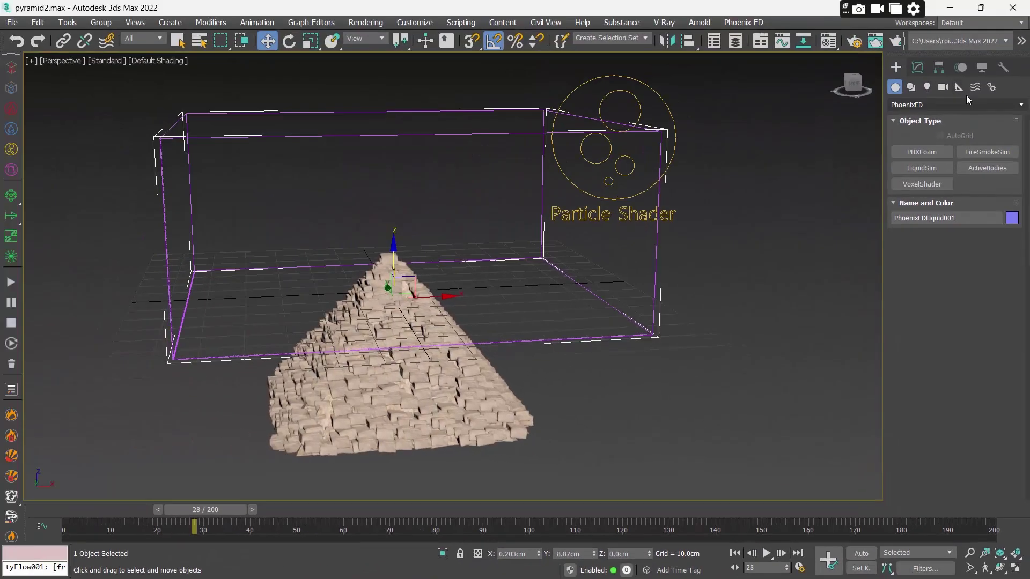
{"action": "left_click", "coordinate": [955, 104]}
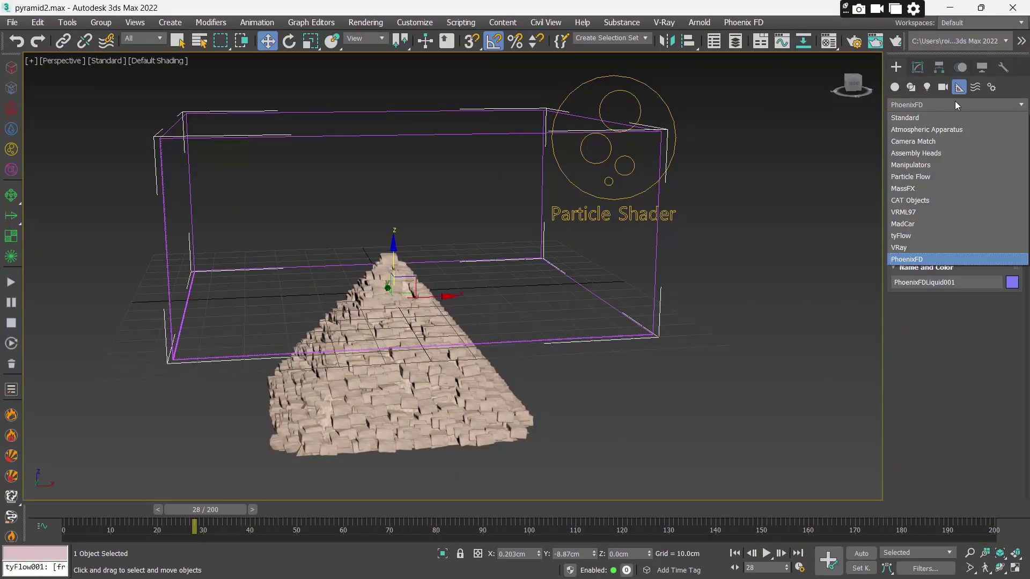
{"action": "left_click", "coordinate": [955, 102]}
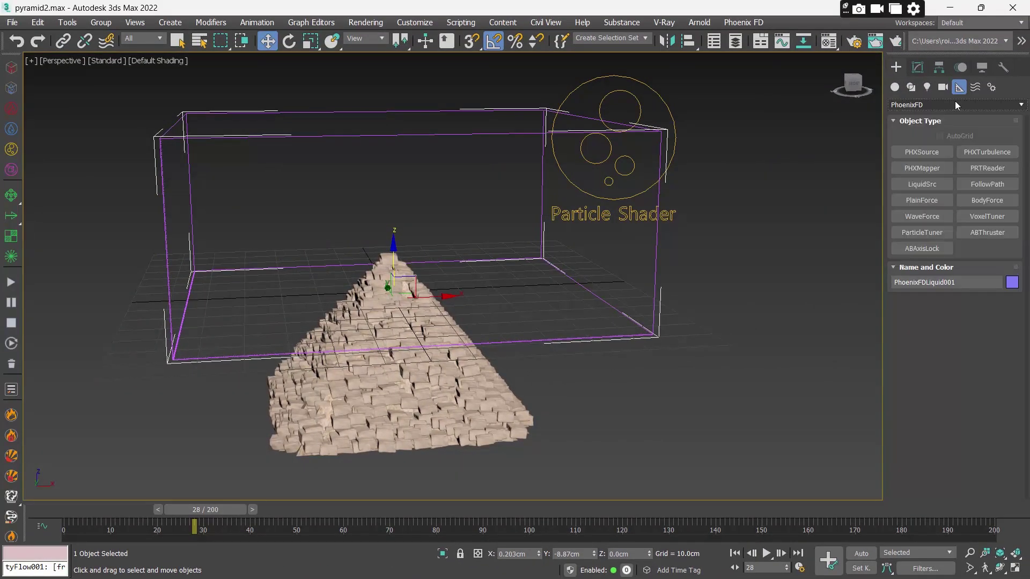
{"action": "left_click", "coordinate": [929, 201]}
{"action": "left_click_drag", "start_coordinate": [688, 383], "coordinate": [722, 416]}
{"action": "key", "text": "w"}
{"action": "left_click", "coordinate": [918, 68]}
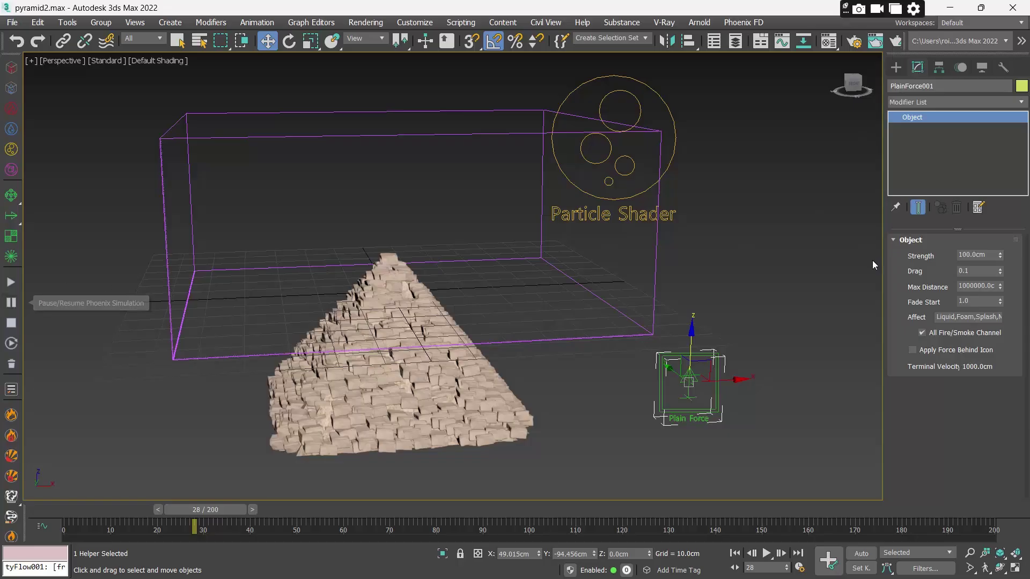
{"action": "left_click", "coordinate": [290, 41]}
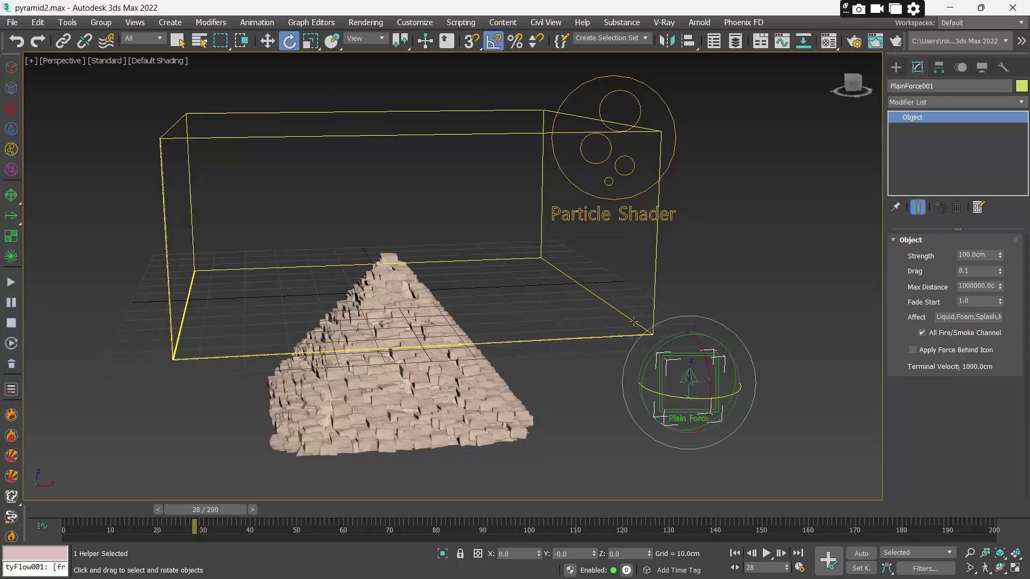
{"action": "left_click_drag", "start_coordinate": [671, 340], "coordinate": [629, 357]}
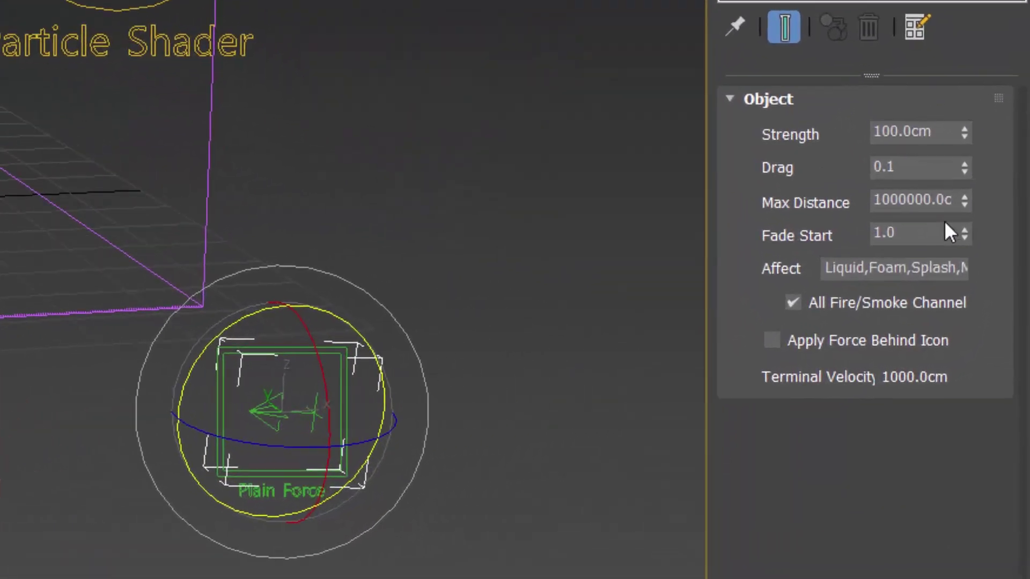
Step: Set the Plain Force's Fade Start to 0.4 and its Strength to 200 cm
{"action": "left_click_drag", "start_coordinate": [962, 235], "coordinate": [958, 307]}
{"action": "left_click", "coordinate": [929, 128]}
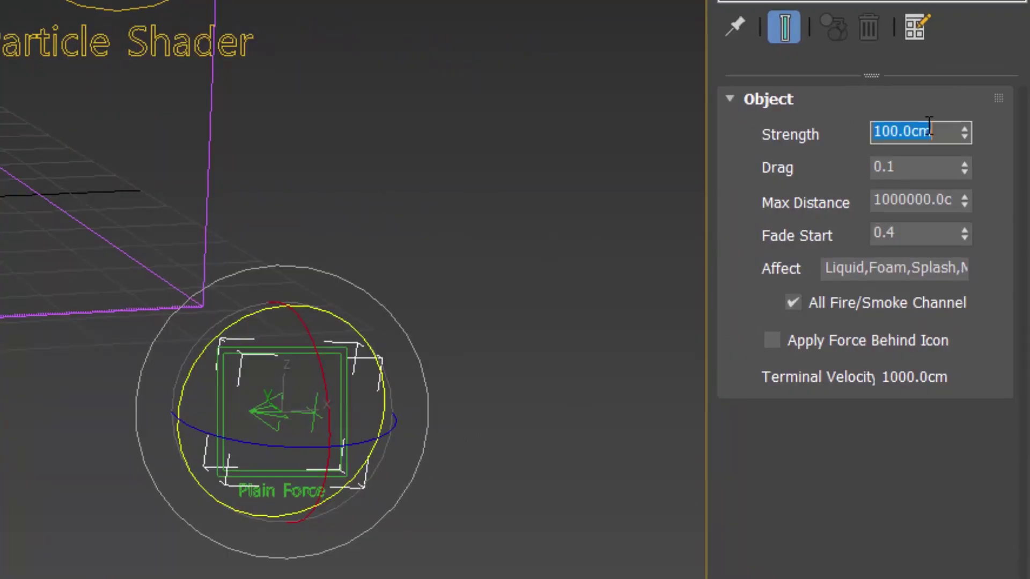
{"action": "type", "text": "200"}
{"action": "key", "text": "Return"}
{"action": "left_click", "coordinate": [750, 164]}
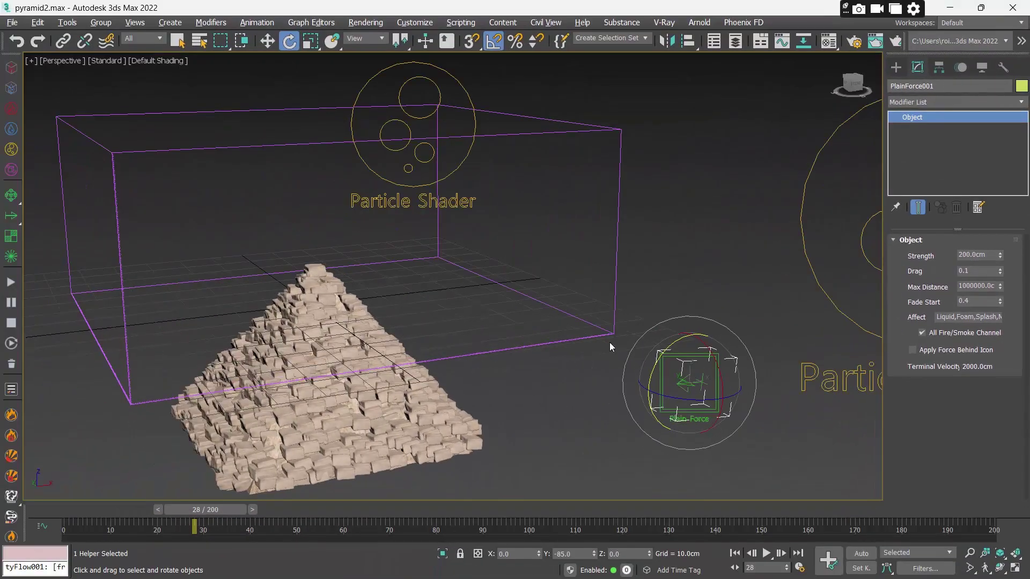
Step: Move the Plain Force to about X 102 cm, Y 6 cm at the side of the simulator box
{"action": "middle_click_drag", "start_coordinate": [626, 347], "coordinate": [390, 74], "text": "alt"}
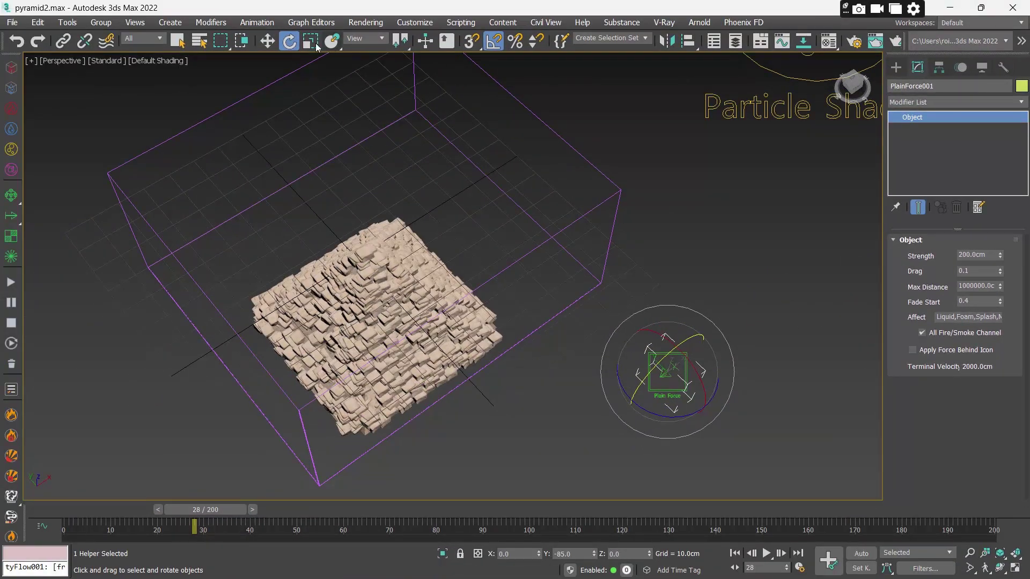
{"action": "left_click", "coordinate": [267, 41]}
{"action": "left_click_drag", "start_coordinate": [661, 341], "coordinate": [573, 85]}
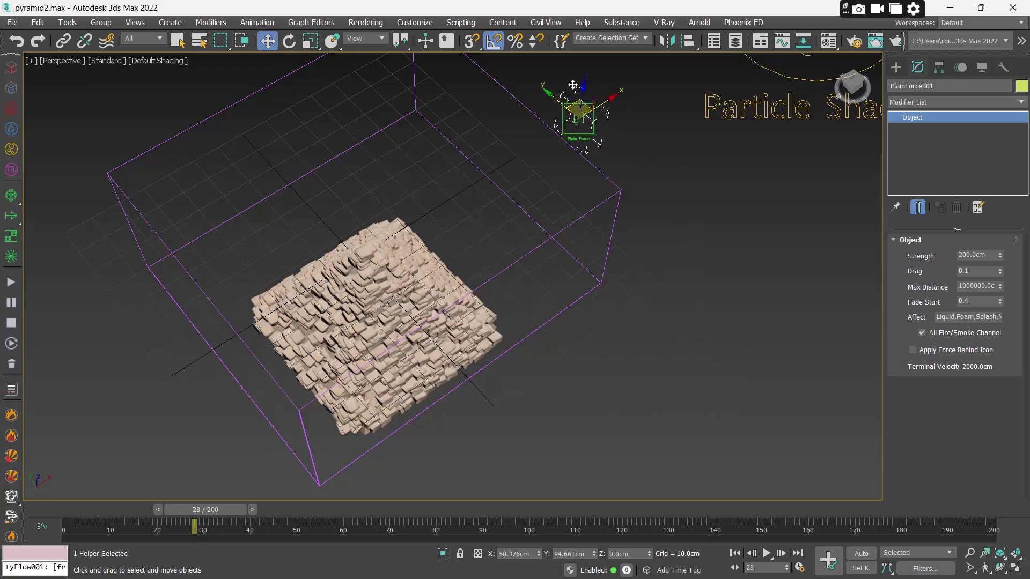
{"action": "middle_click_drag", "start_coordinate": [495, 253], "coordinate": [568, 400], "text": "alt"}
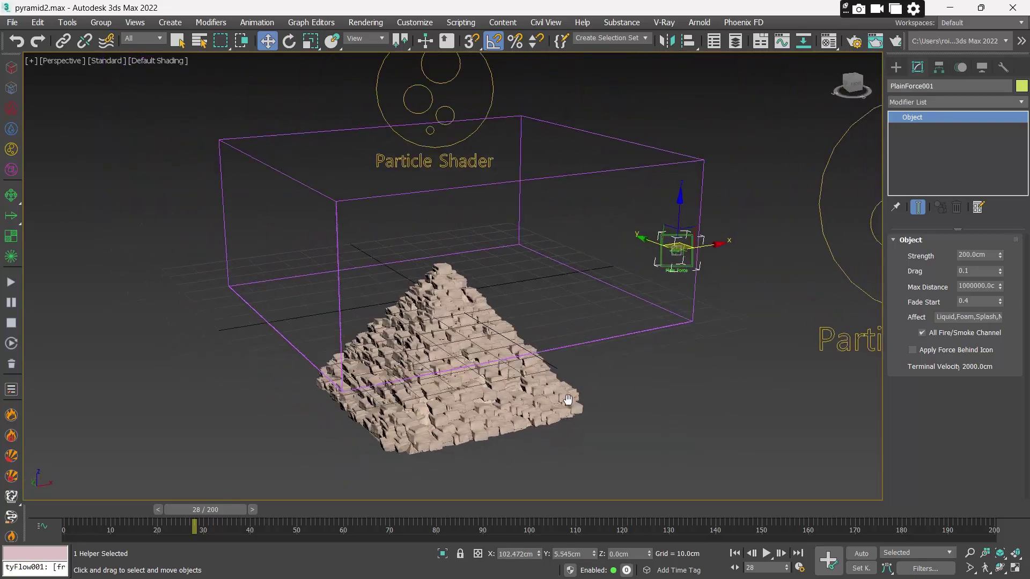
{"action": "middle_click_drag", "start_coordinate": [618, 320], "coordinate": [635, 320], "text": "alt"}
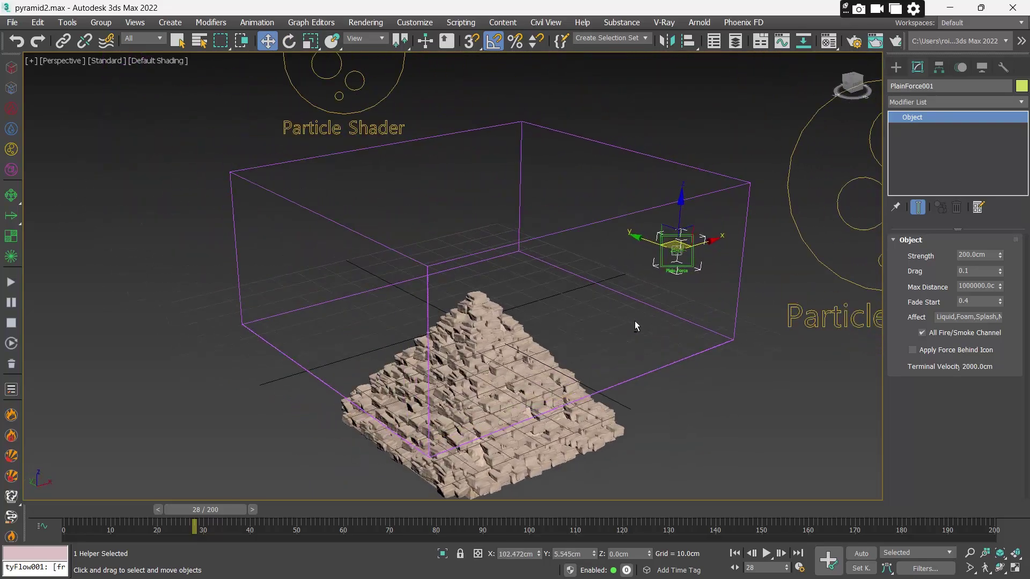
Step: Select the liquid simulator and start the Phoenix simulation
{"action": "left_click", "coordinate": [670, 313]}
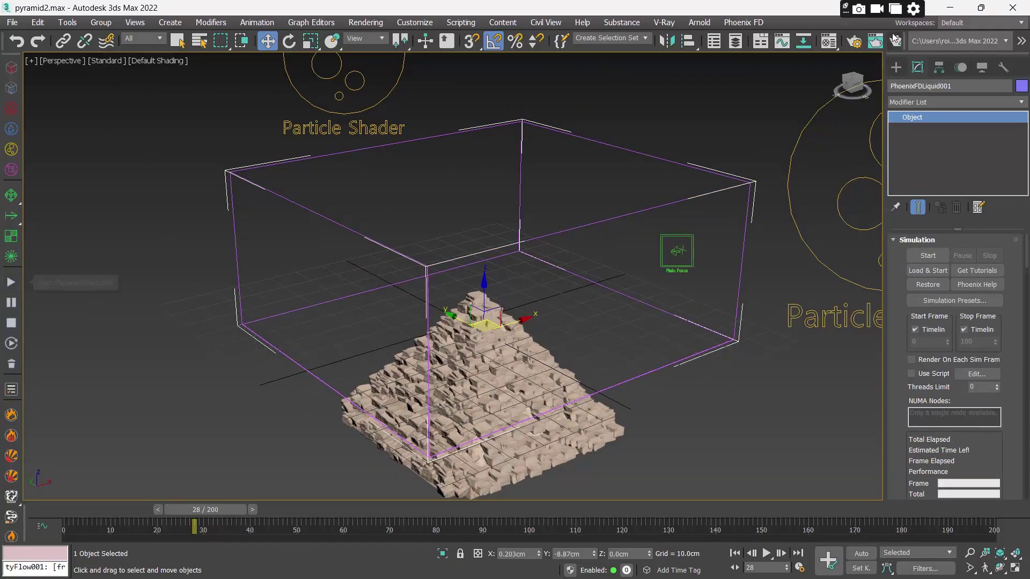
{"action": "mouse_move", "coordinate": [792, 567]}
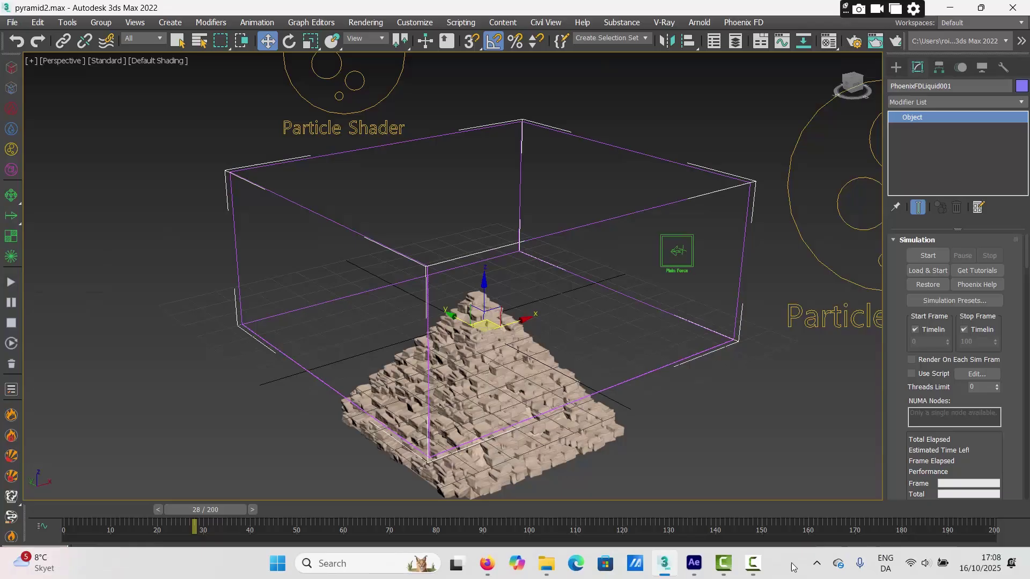
{"action": "left_click", "coordinate": [752, 562]}
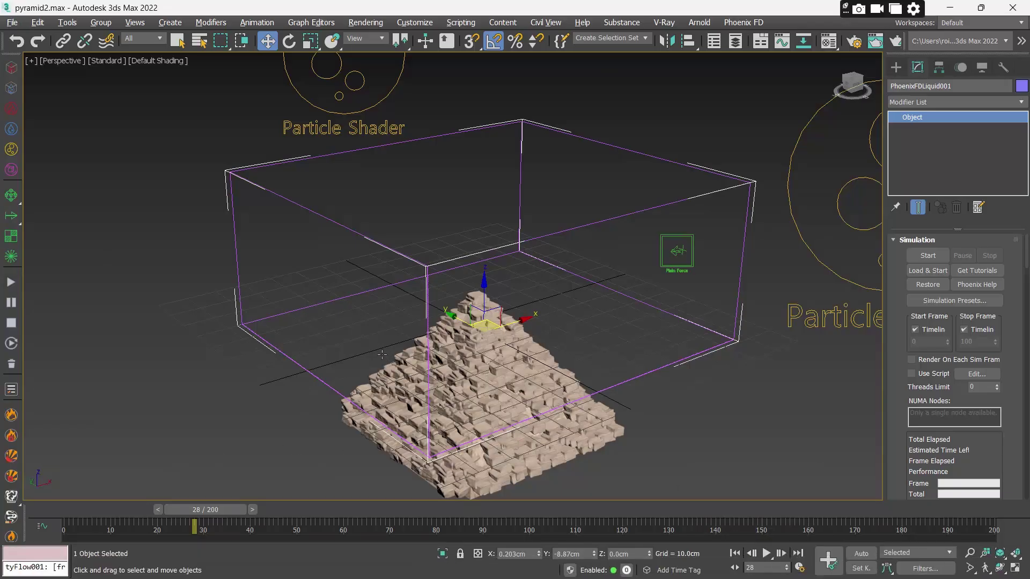
{"action": "middle_click_drag", "start_coordinate": [382, 354], "coordinate": [225, 329], "text": "alt"}
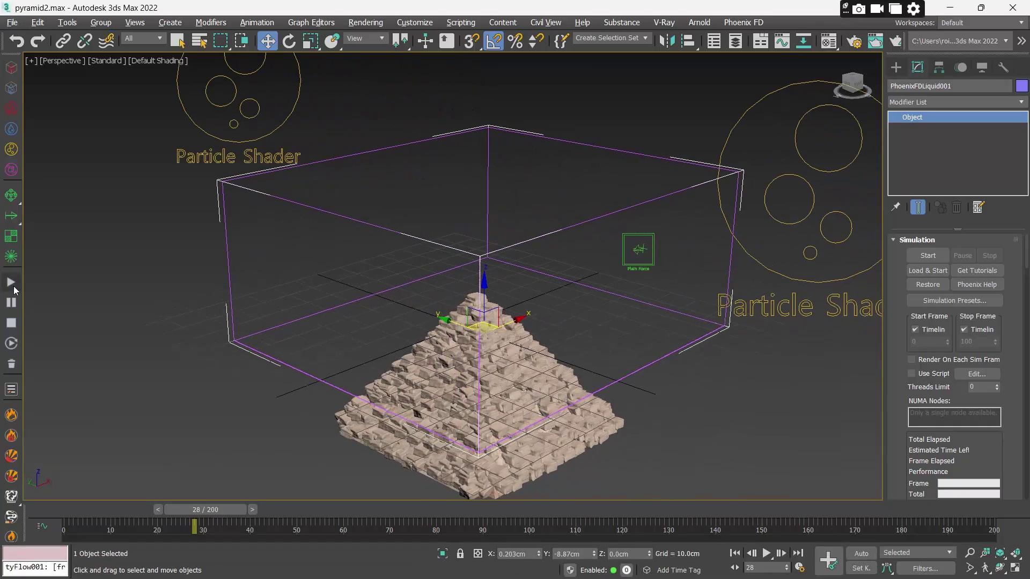
{"action": "left_click", "coordinate": [12, 284]}
{"action": "middle_click_drag", "start_coordinate": [415, 346], "coordinate": [363, 357], "text": "alt"}
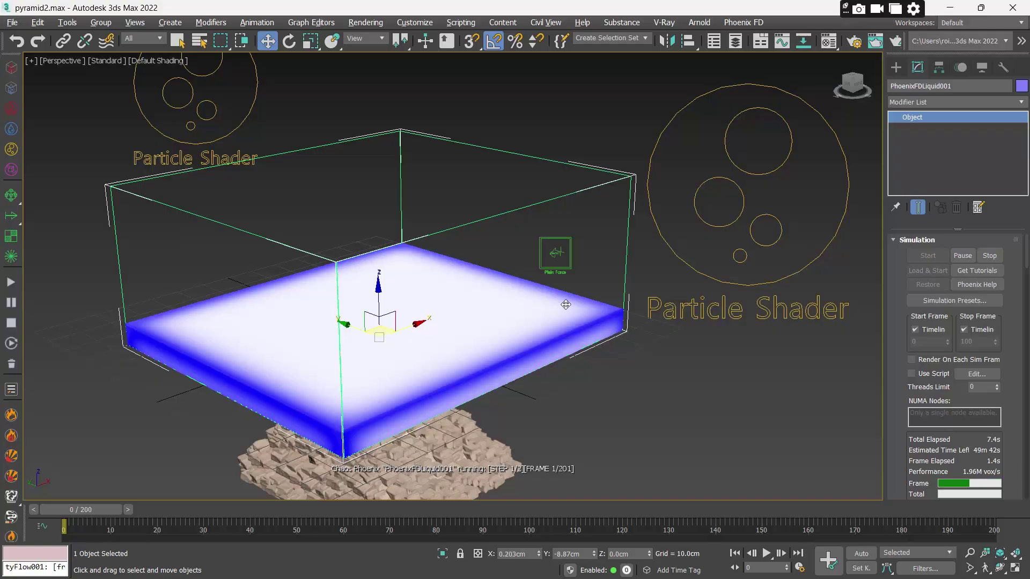
Step: Set the liquid simulator's preview Detail Reduction to 4
{"action": "scroll", "coordinate": [955, 322], "scroll_direction": "down", "scroll_amount": 5}
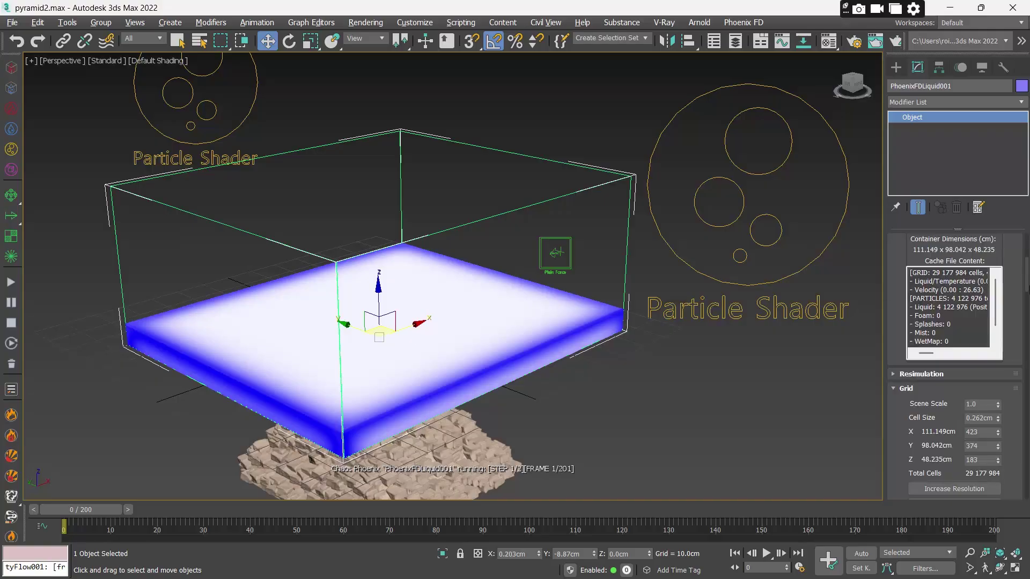
{"action": "left_click_drag", "start_coordinate": [1027, 287], "coordinate": [1026, 413]}
{"action": "scroll", "coordinate": [1027, 413], "scroll_direction": "down", "scroll_amount": 5}
{"action": "left_click", "coordinate": [925, 332]}
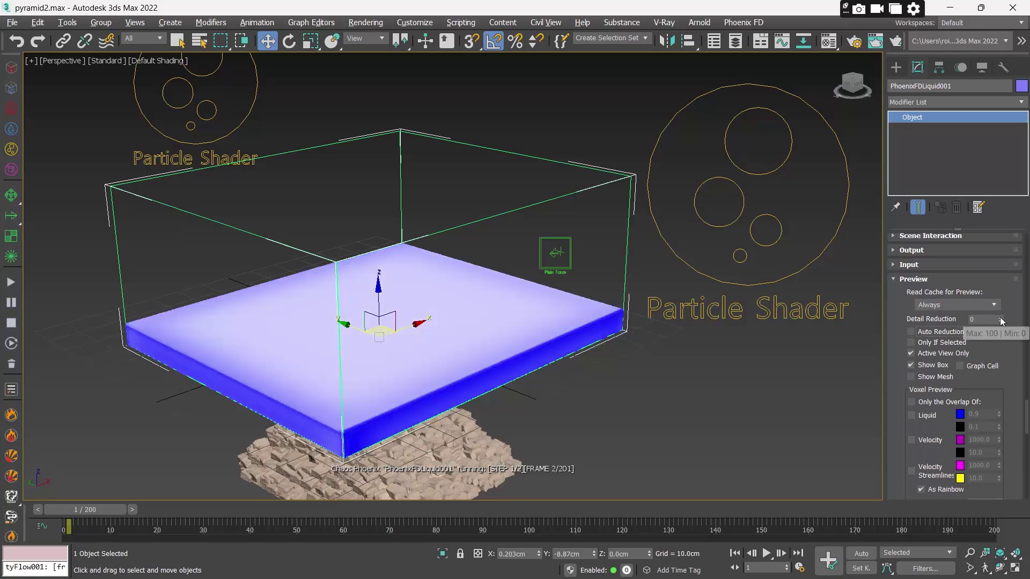
{"action": "left_click", "coordinate": [1000, 317]}
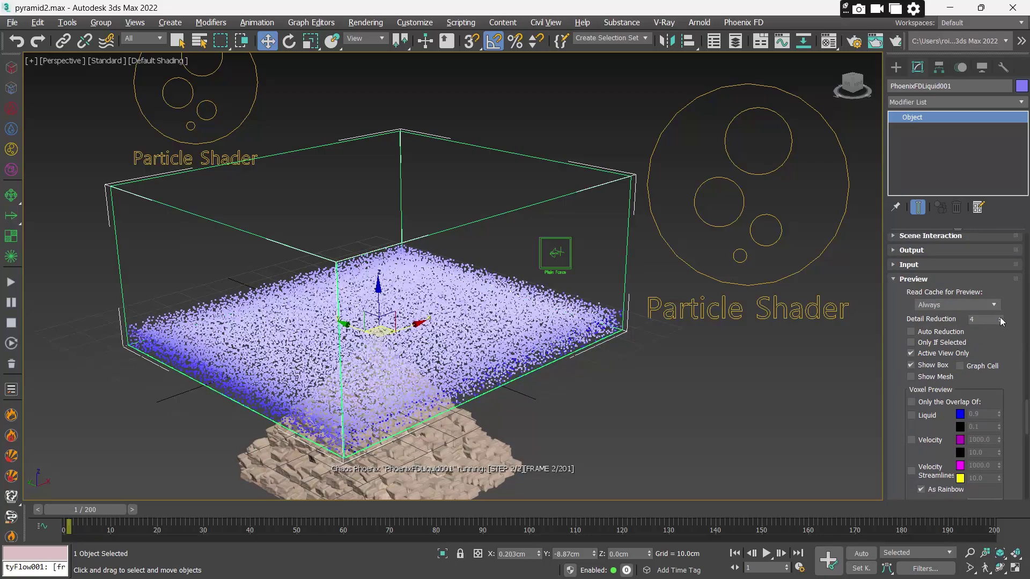
{"action": "left_click_drag", "start_coordinate": [912, 311], "coordinate": [912, 312]}
{"action": "middle_click_drag", "start_coordinate": [587, 258], "coordinate": [604, 246], "text": "alt"}
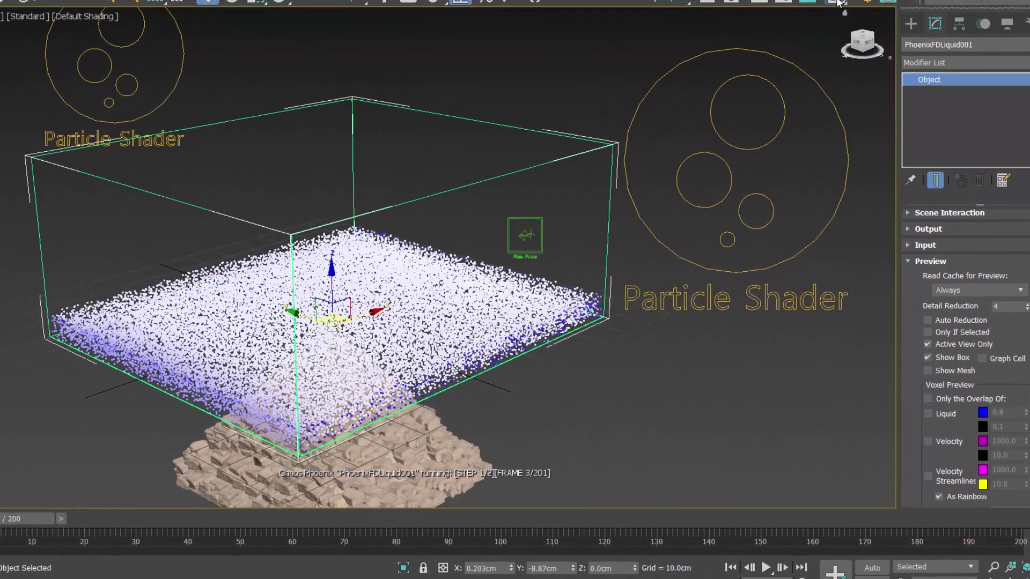
Step: Open the Material Editor and change the 09 - Default material to a VRayMtl
{"action": "left_click", "coordinate": [838, 2]}
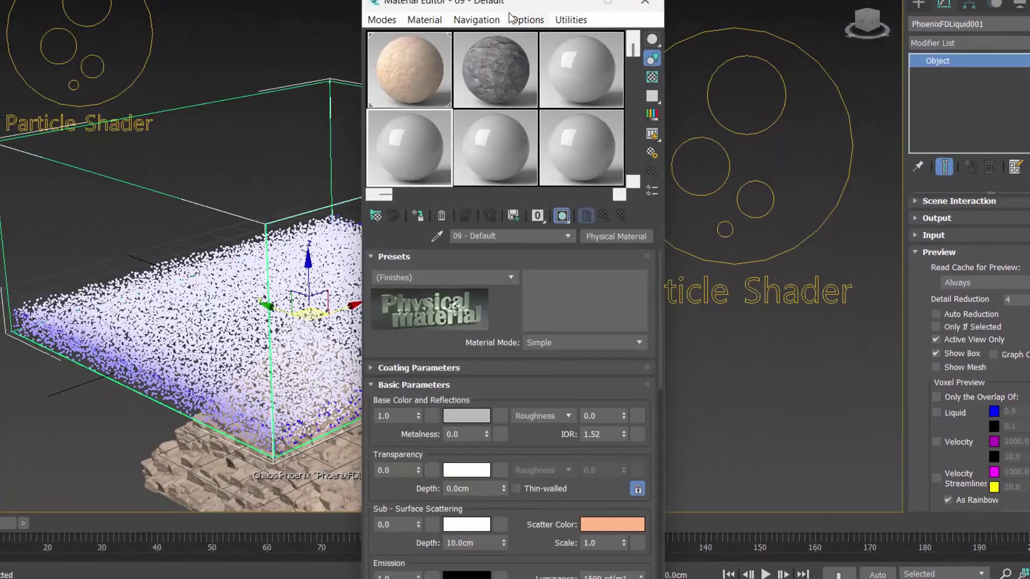
{"action": "left_click_drag", "start_coordinate": [500, 8], "coordinate": [591, 0]}
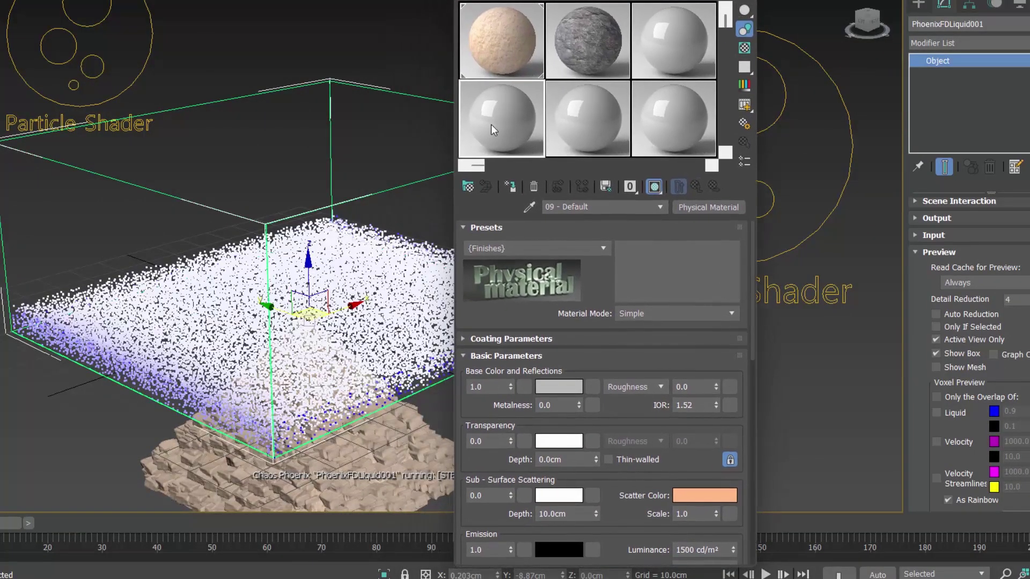
{"action": "left_click", "coordinate": [703, 207]}
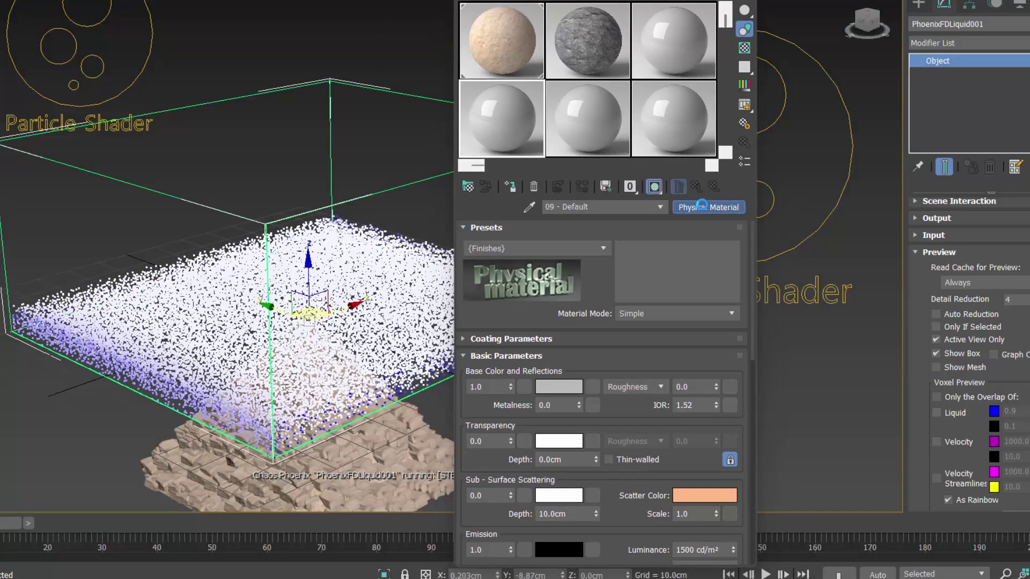
{"action": "left_click", "coordinate": [373, 231]}
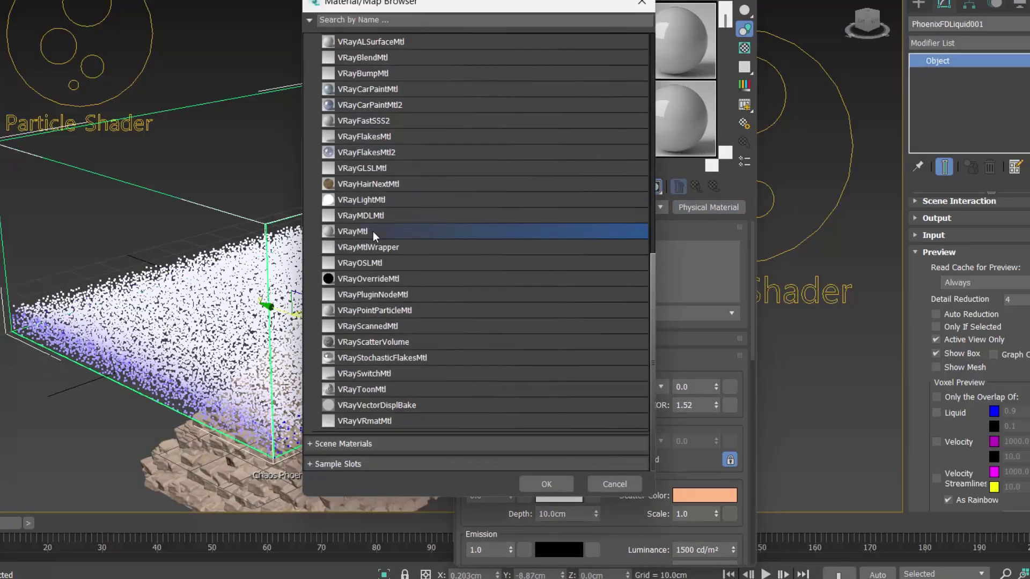
{"action": "double_click", "coordinate": [372, 231]}
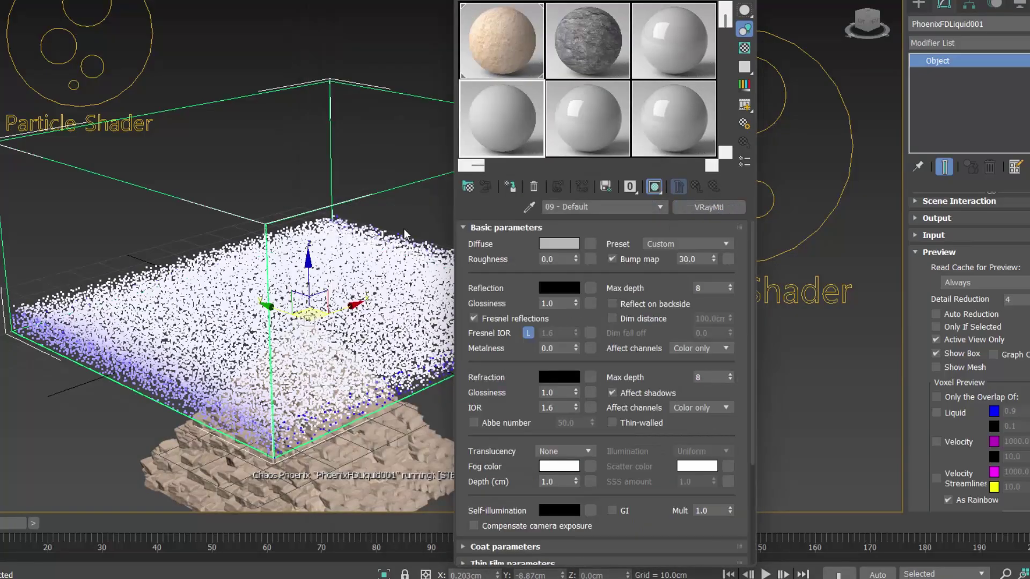
Step: Assign a PhoenixFDOceanTex map to the material's diffuse slot
{"action": "left_click", "coordinate": [590, 248]}
{"action": "left_click_drag", "start_coordinate": [654, 205], "coordinate": [640, 419]}
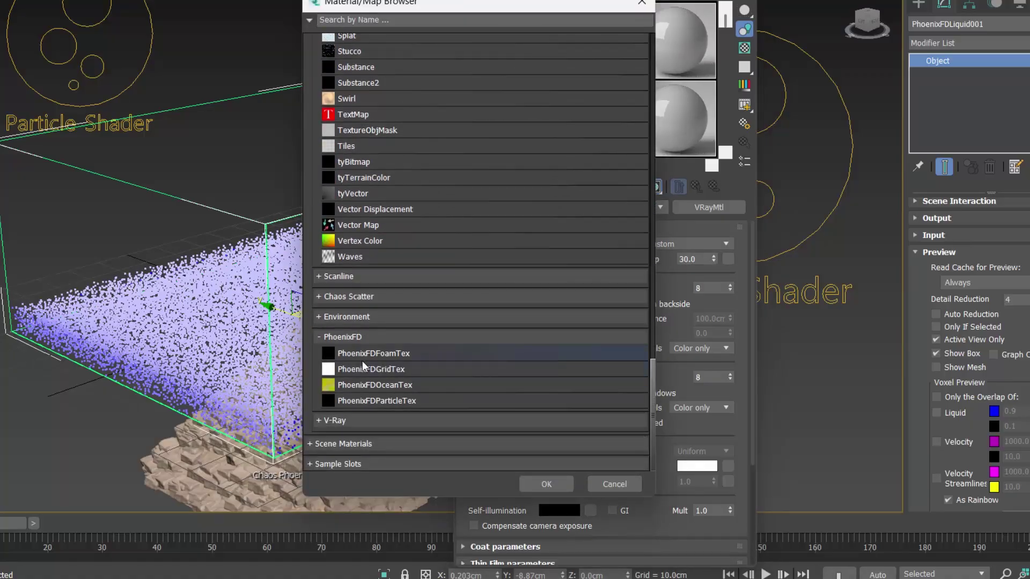
{"action": "double_click", "coordinate": [389, 385]}
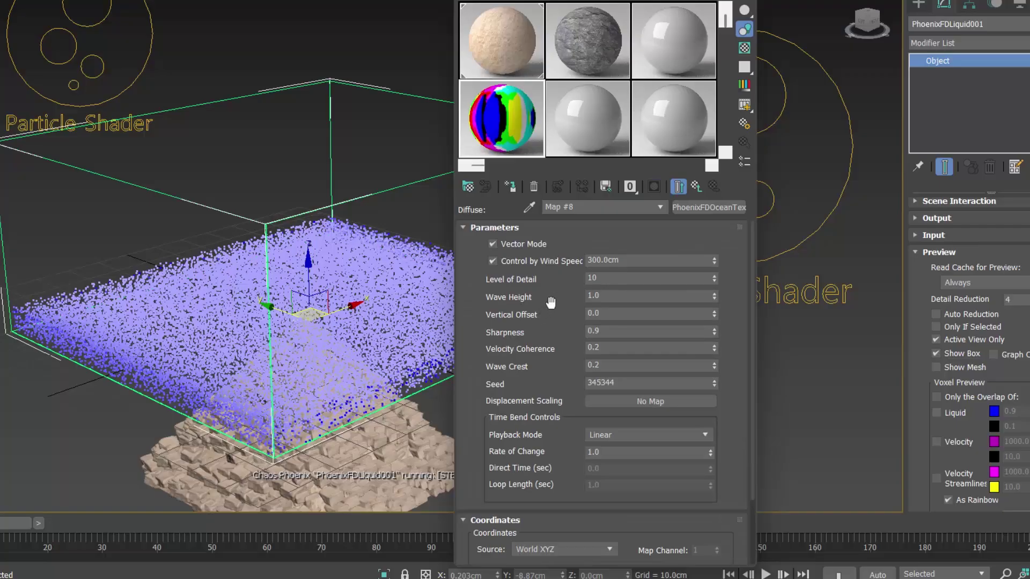
Step: Set the ocean texture's Control by Wind Speed value to 80 cm
{"action": "double_click", "coordinate": [627, 262]}
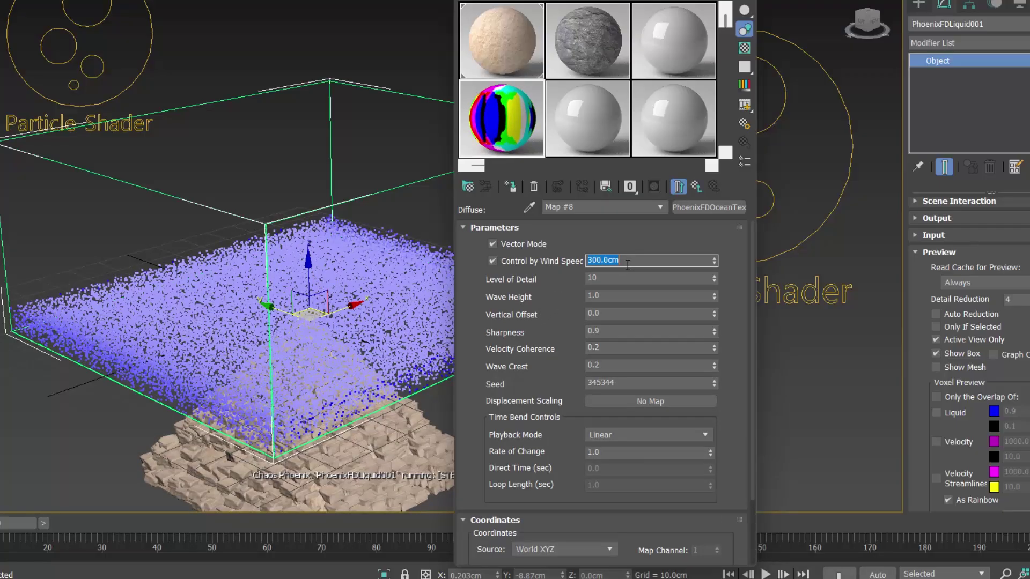
{"action": "type", "text": "80"}
{"action": "key", "text": "Return"}
{"action": "scroll", "coordinate": [535, 283], "scroll_direction": "down", "scroll_amount": 2}
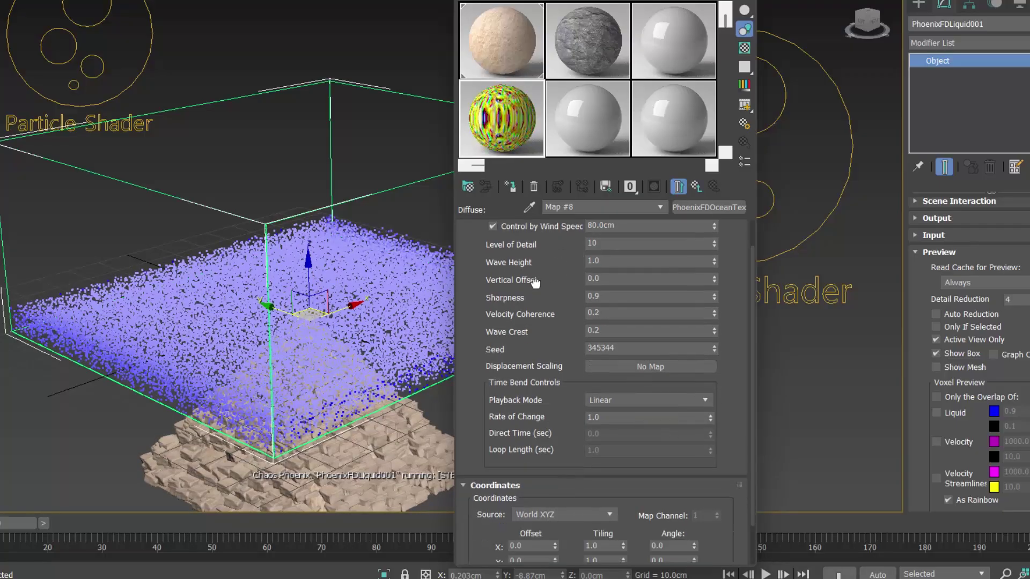
Step: Set the ocean texture's time bend Rate of Change to 0.6
{"action": "scroll", "coordinate": [535, 283], "scroll_direction": "down", "scroll_amount": 1}
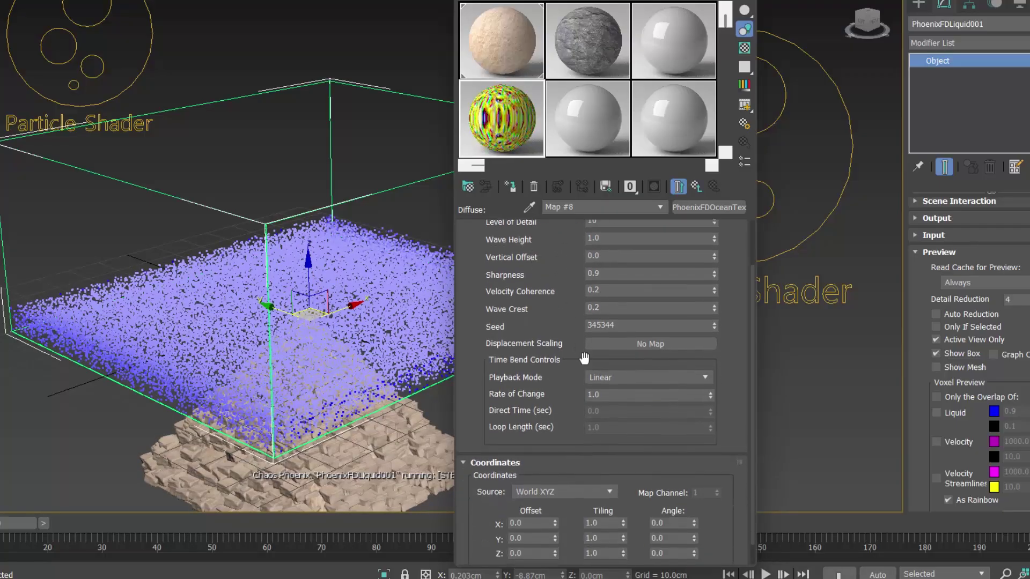
{"action": "double_click", "coordinate": [604, 395]}
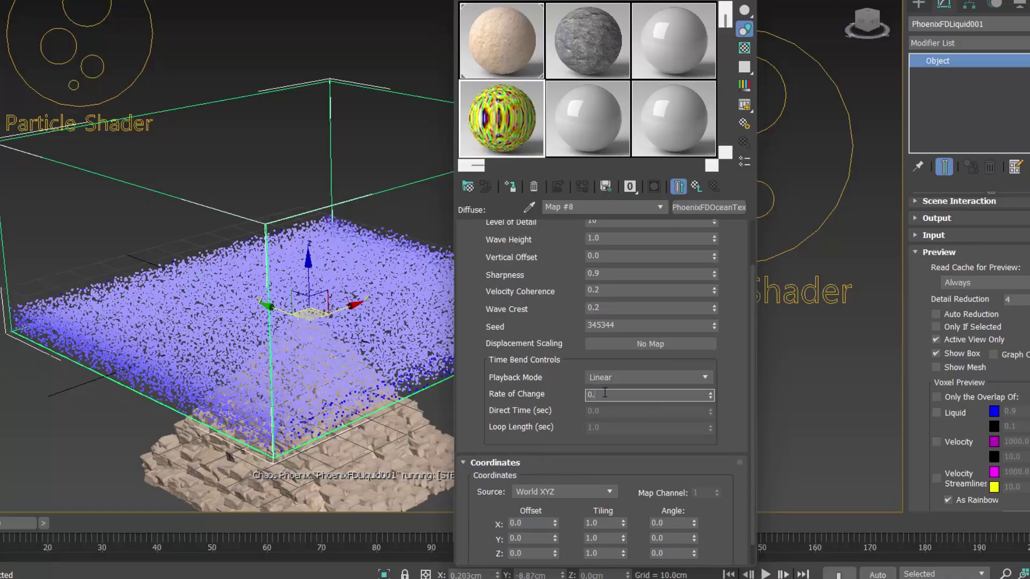
{"action": "key", "text": "Return"}
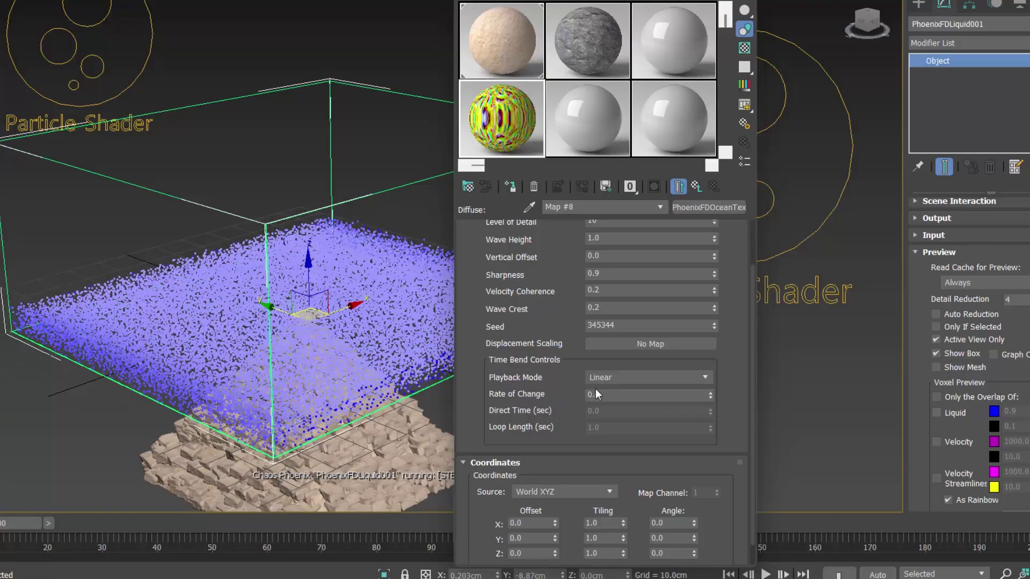
{"action": "left_click_drag", "start_coordinate": [537, 357], "coordinate": [541, 333]}
Step: Enable displacement in the liquid simulator's rendering settings and assign the ocean texture to its map slot as an instance
{"action": "left_click_drag", "start_coordinate": [590, 1], "coordinate": [692, 10]}
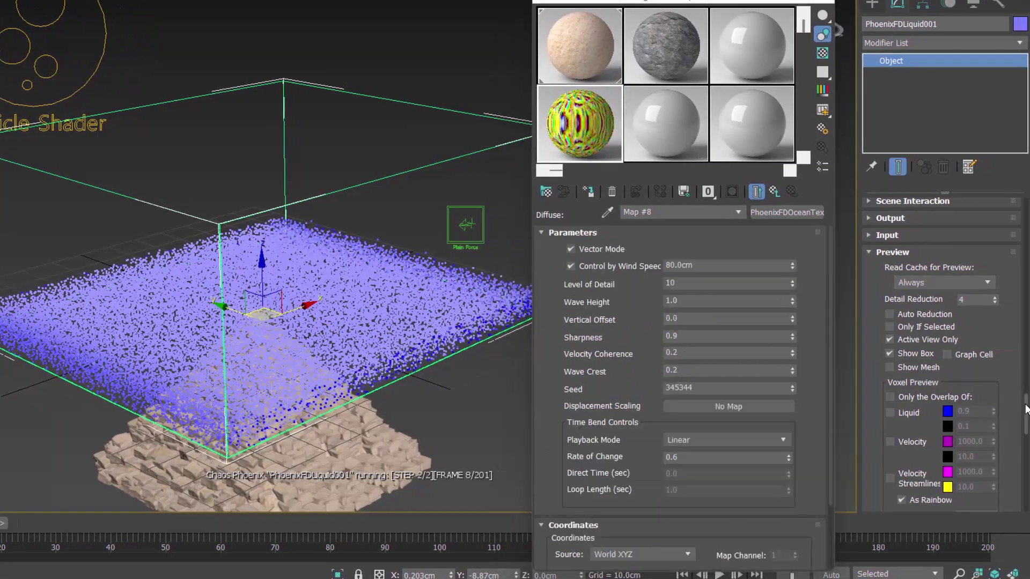
{"action": "left_click_drag", "start_coordinate": [1029, 424], "coordinate": [1026, 486]}
{"action": "left_click", "coordinate": [918, 422]}
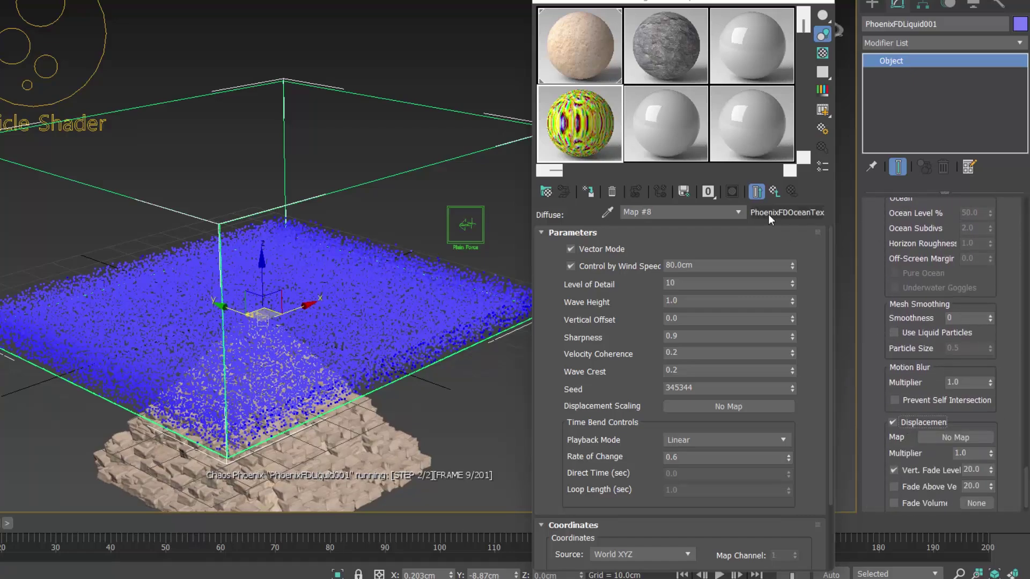
{"action": "left_click_drag", "start_coordinate": [776, 215], "coordinate": [955, 438]}
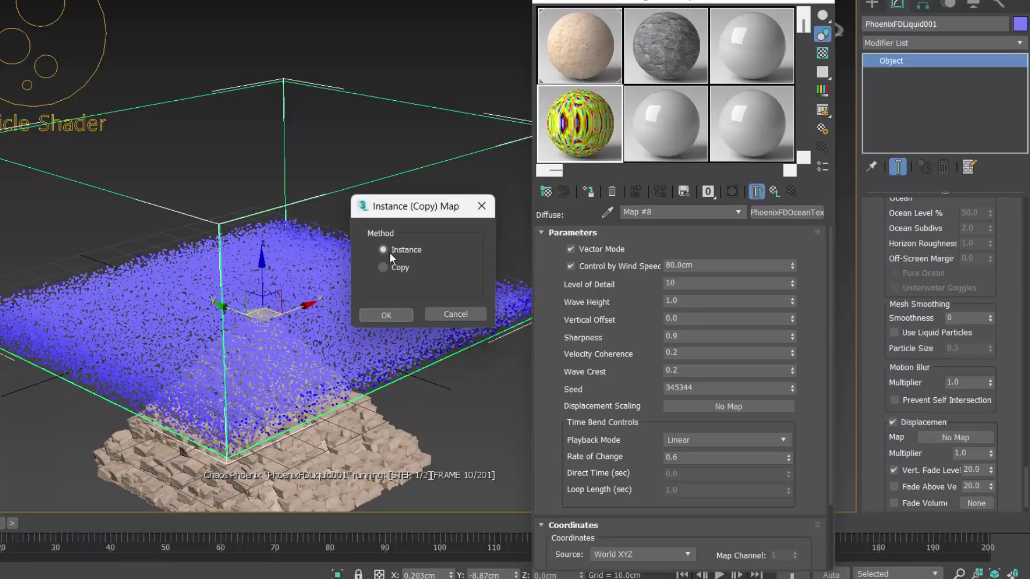
{"action": "left_click_drag", "start_coordinate": [422, 209], "coordinate": [538, 258]}
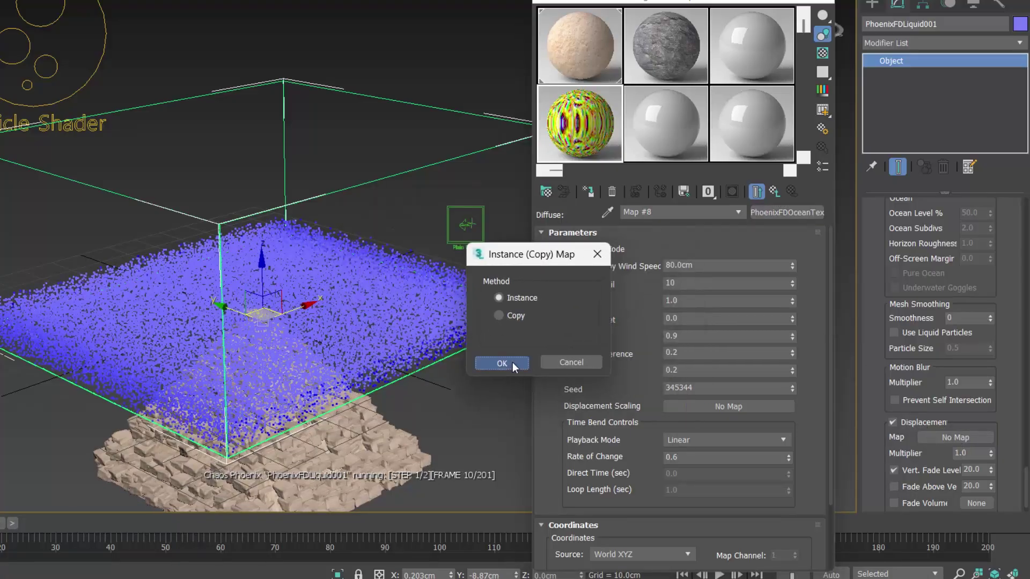
{"action": "left_click", "coordinate": [502, 363]}
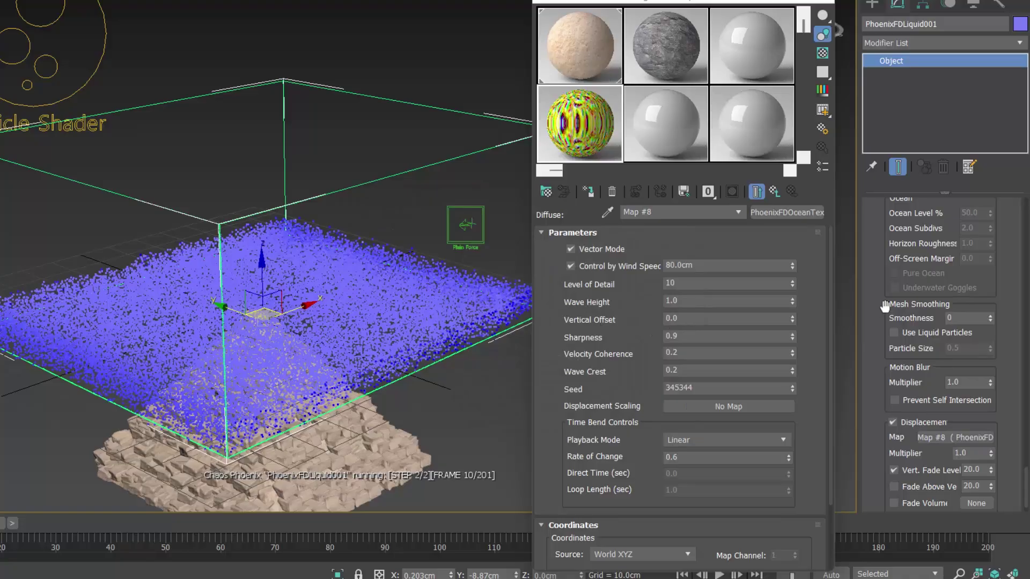
Step: Change the next unused sample material to a VRayMtl and rename it "ocean shader"
{"action": "middle_click_drag", "start_coordinate": [341, 300], "coordinate": [333, 283], "text": "alt"}
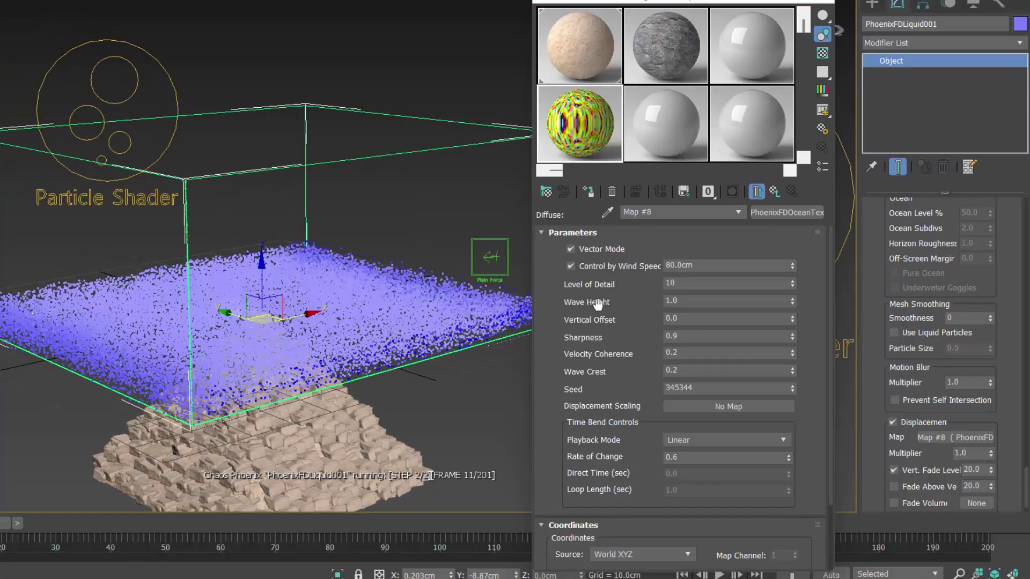
{"action": "left_click", "coordinate": [667, 139]}
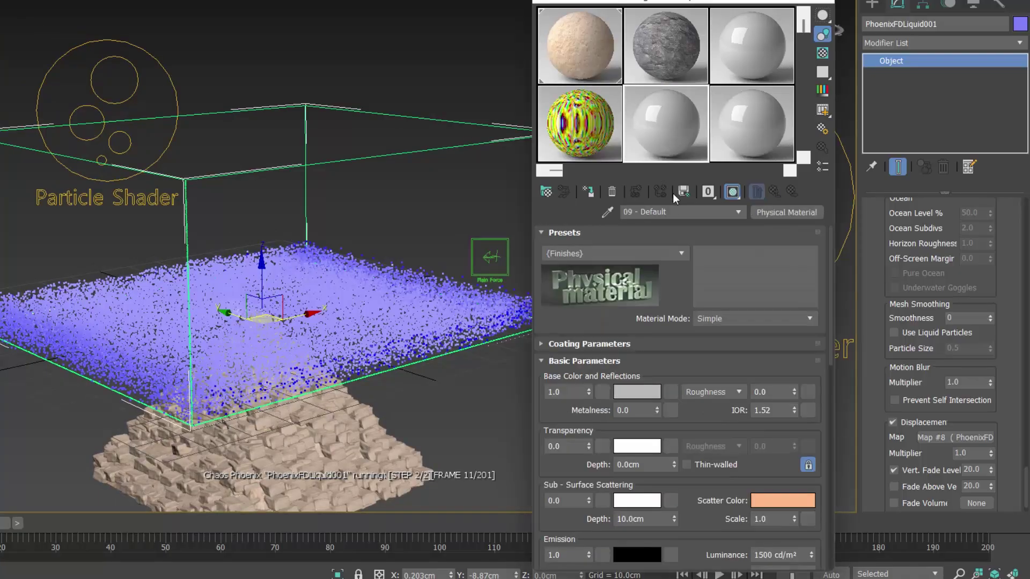
{"action": "left_click", "coordinate": [790, 214]}
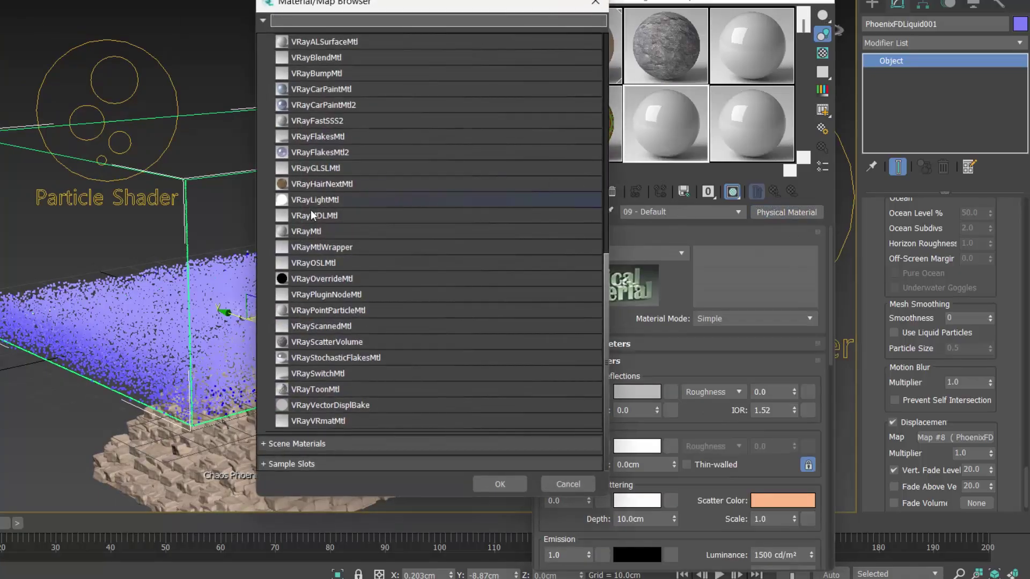
{"action": "double_click", "coordinate": [326, 236]}
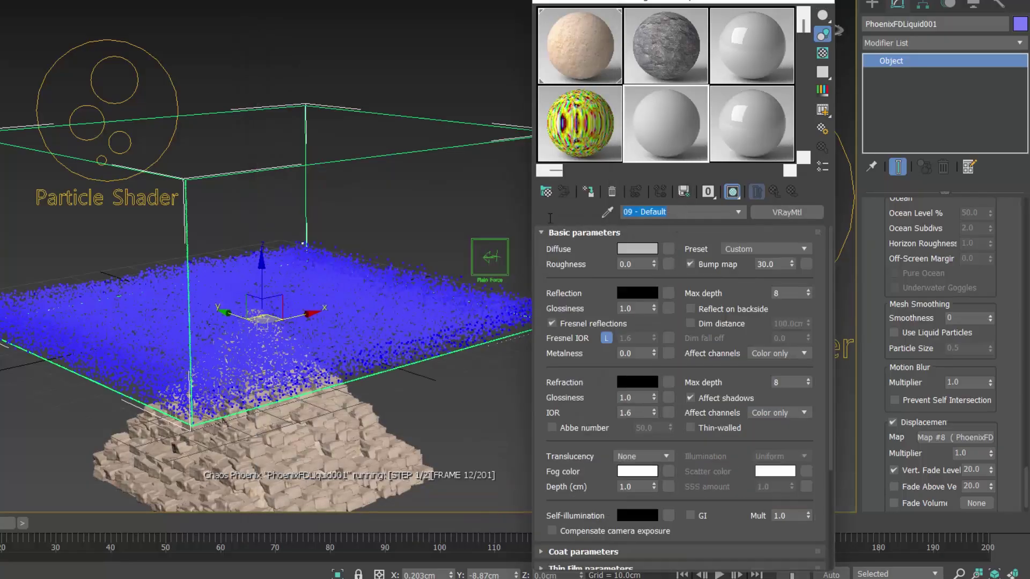
{"action": "type", "text": "ocean shader"}
Step: Apply the Water preset to the ocean shader and tint its refraction fog color a pale blue-green
{"action": "left_click", "coordinate": [757, 248]}
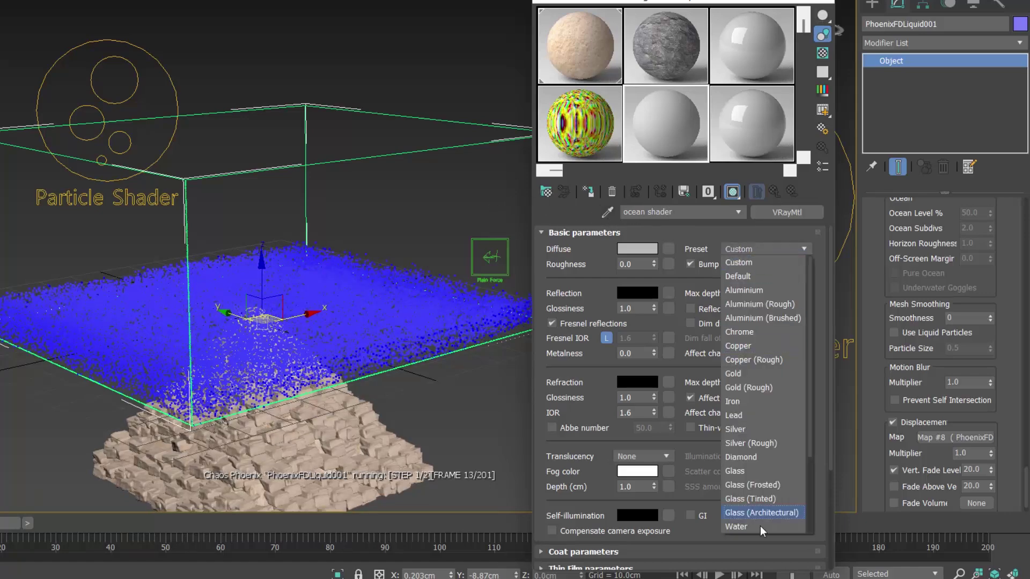
{"action": "left_click", "coordinate": [738, 528]}
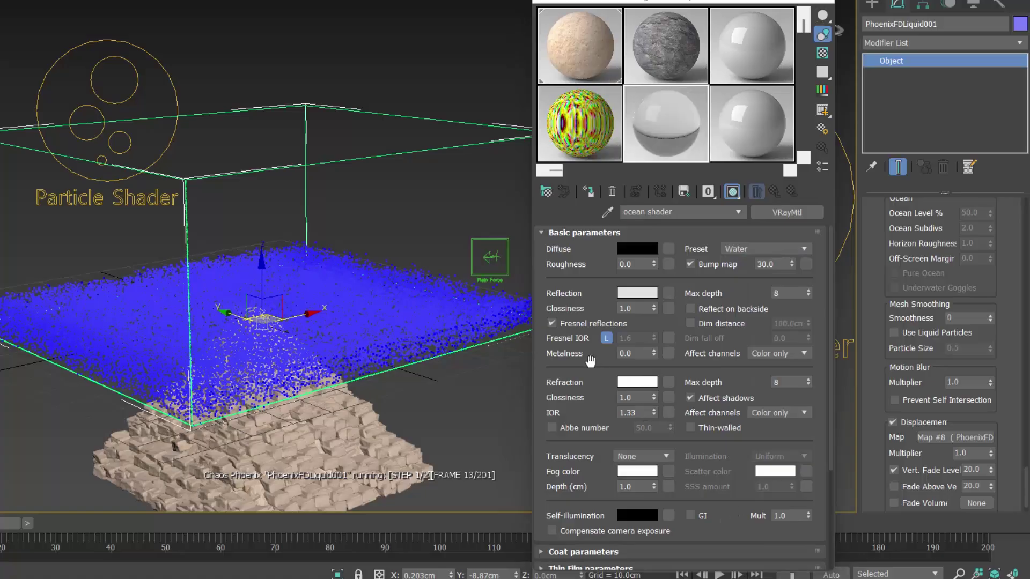
{"action": "scroll", "coordinate": [578, 321], "scroll_direction": "down", "scroll_amount": 2}
{"action": "scroll", "coordinate": [577, 322], "scroll_direction": "down", "scroll_amount": 3}
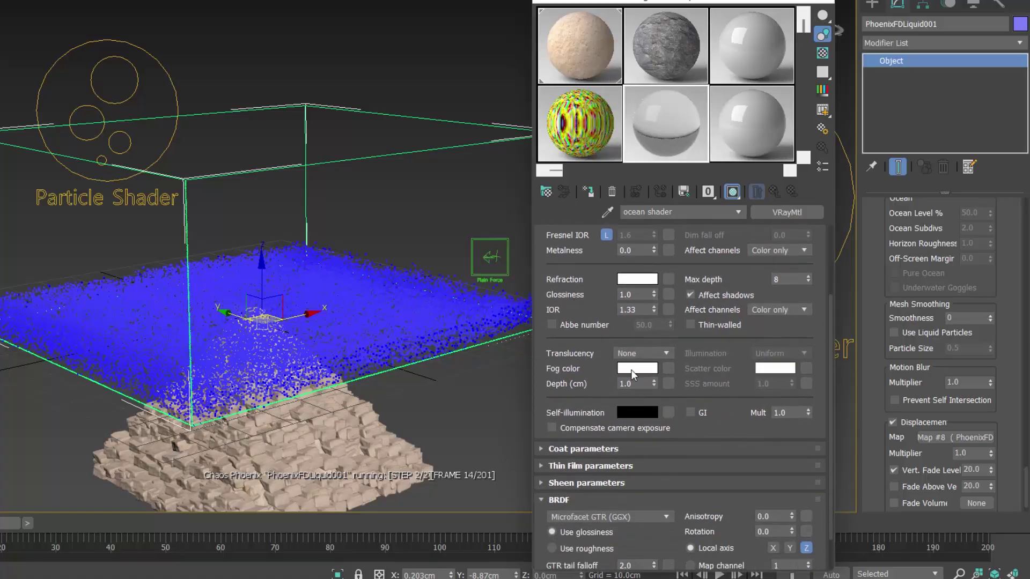
{"action": "left_click", "coordinate": [630, 369]}
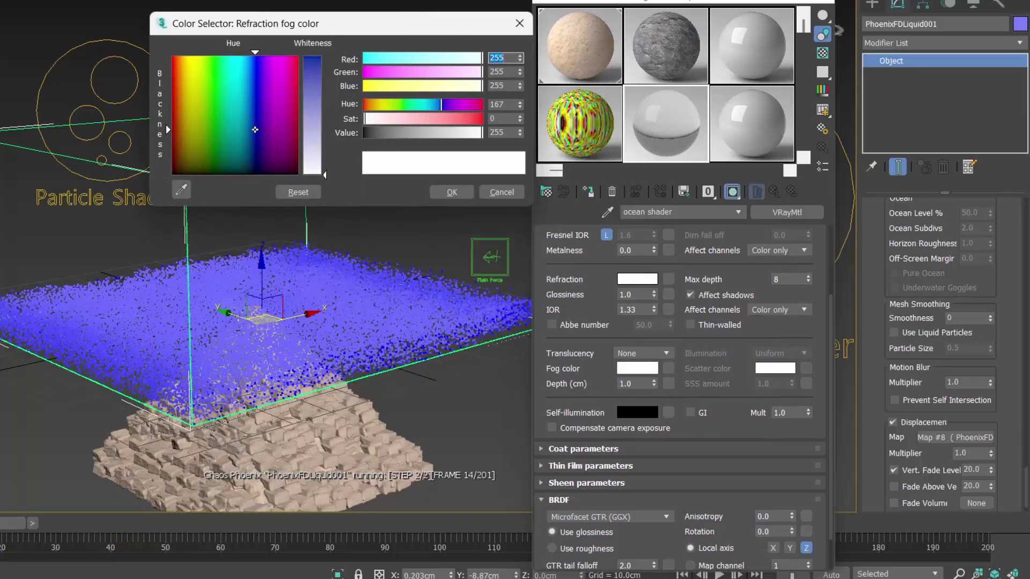
{"action": "left_click_drag", "start_coordinate": [253, 131], "coordinate": [233, 137]}
{"action": "left_click_drag", "start_coordinate": [313, 161], "coordinate": [324, 118]}
{"action": "left_click", "coordinate": [453, 192]}
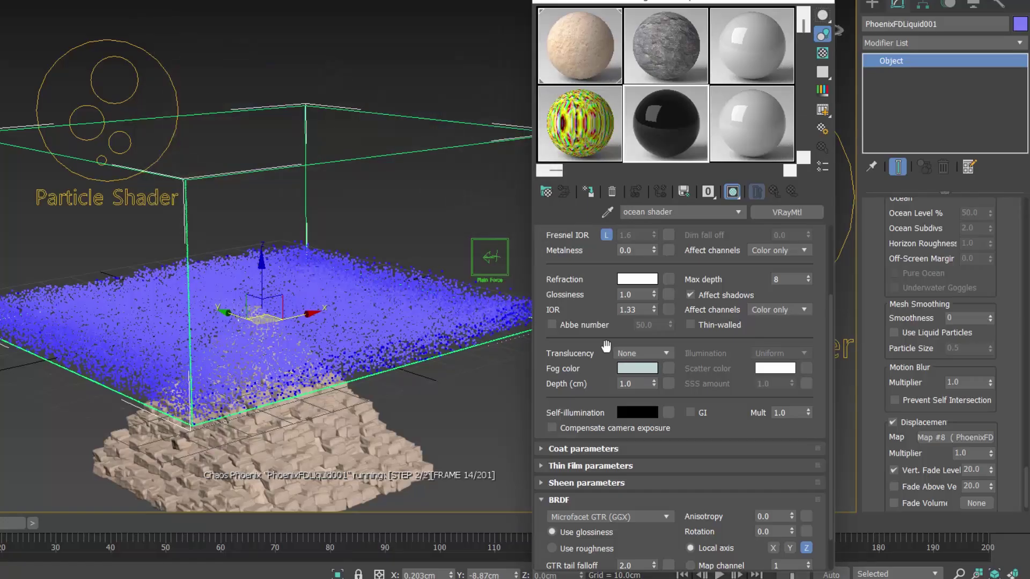
Step: Set the ocean shader's fog depth to 5 cm
{"action": "left_click", "coordinate": [642, 384]}
{"action": "type", "text": "5"}
{"action": "key", "text": "Return"}
{"action": "scroll", "coordinate": [556, 379], "scroll_direction": "up", "scroll_amount": 5}
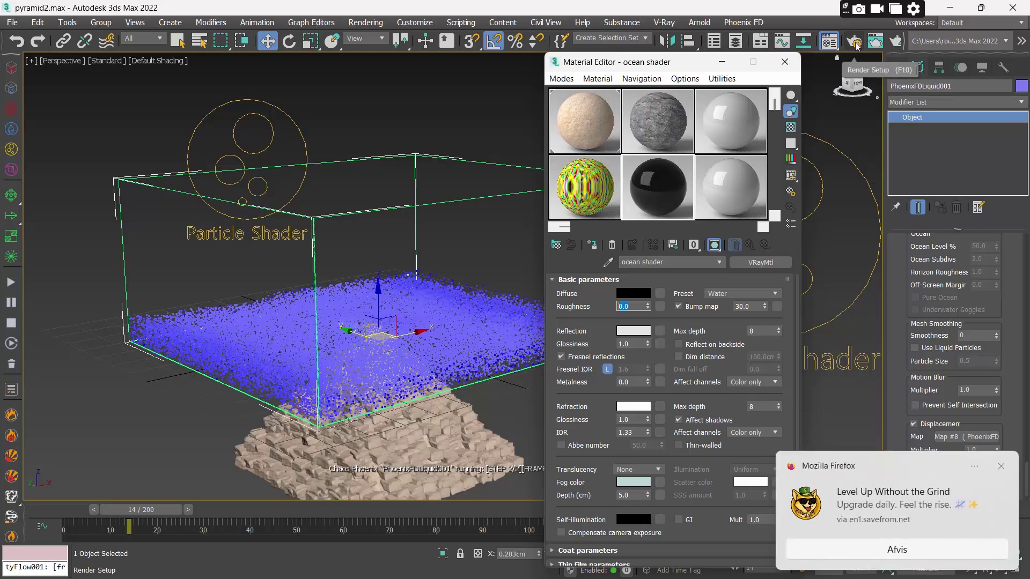
{"action": "left_click", "coordinate": [1001, 466]}
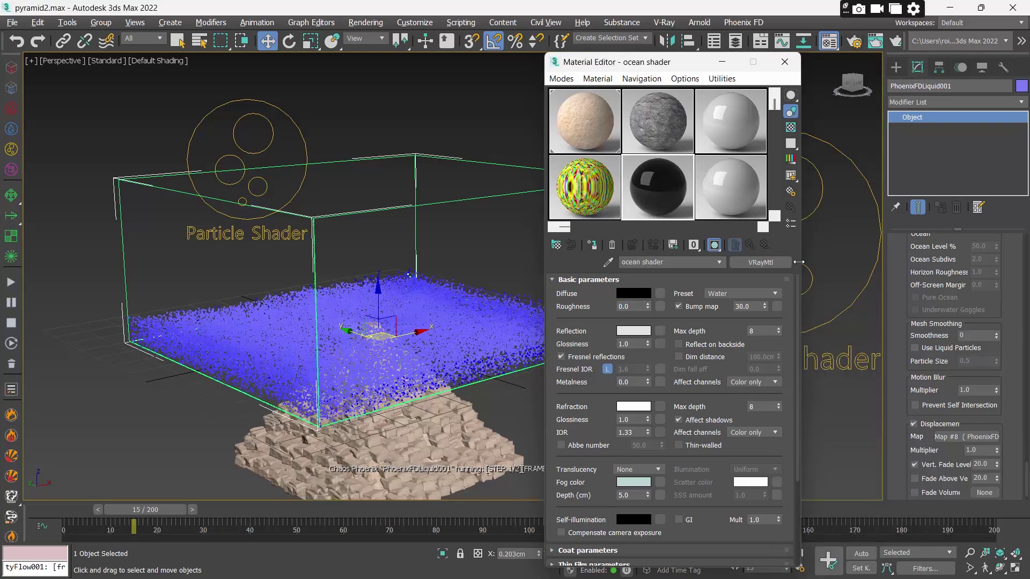
Step: Open the V-Ray render settings and enable the Reflection/Refraction environment override
{"action": "left_click", "coordinate": [733, 196]}
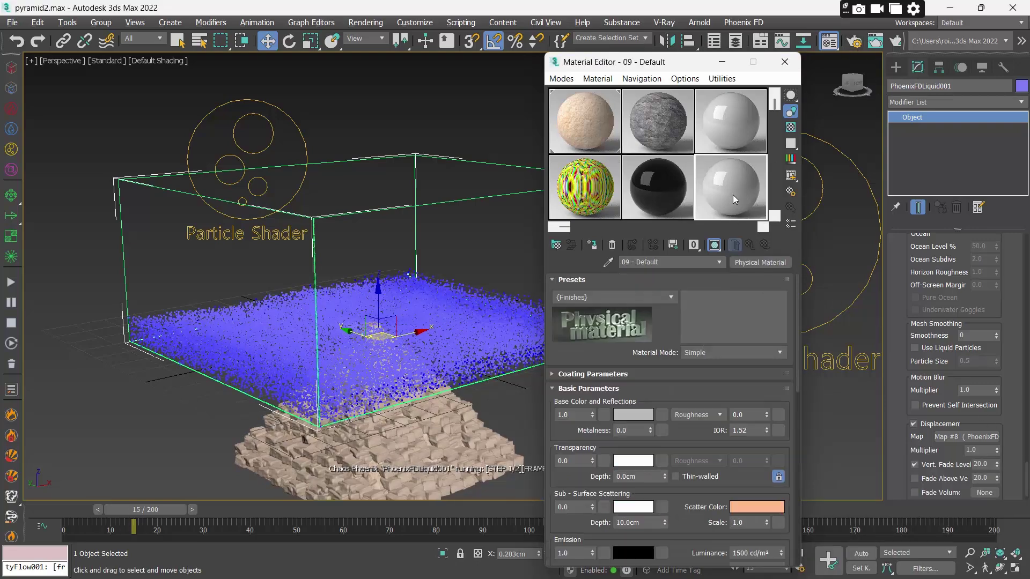
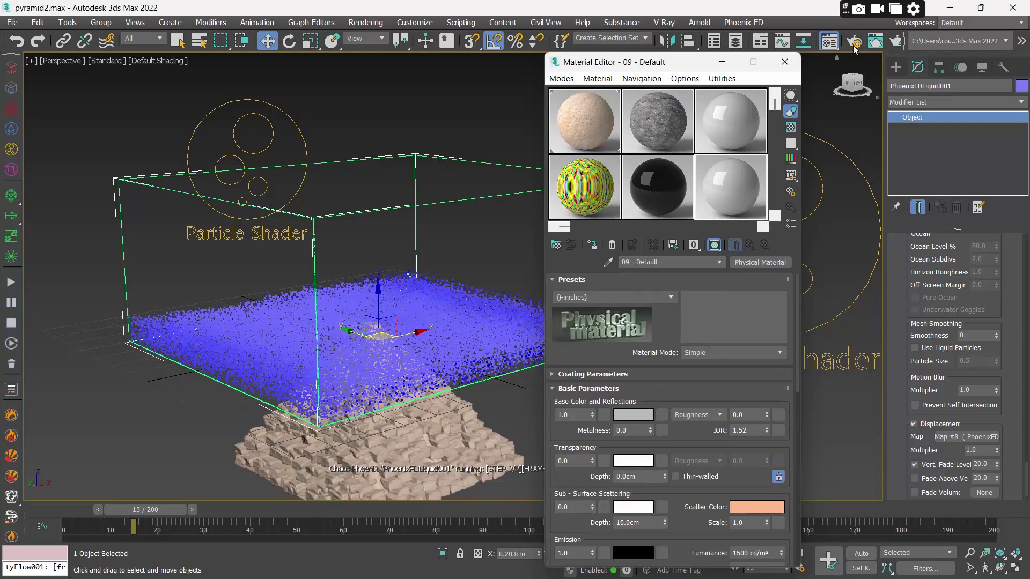
{"action": "left_click_drag", "start_coordinate": [702, 66], "coordinate": [550, 58]}
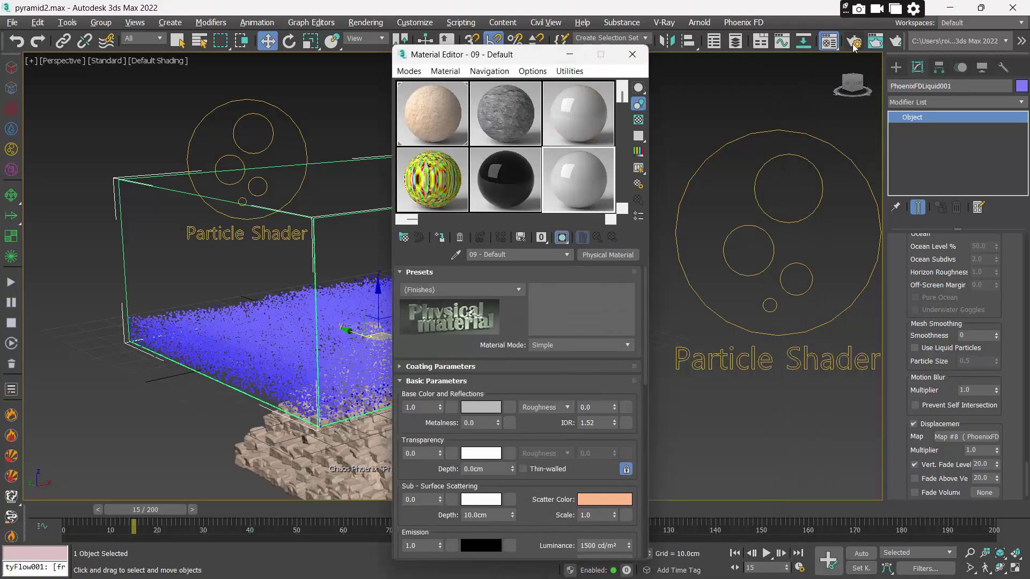
{"action": "left_click", "coordinate": [854, 41]}
{"action": "left_click_drag", "start_coordinate": [255, 63], "coordinate": [768, 88]}
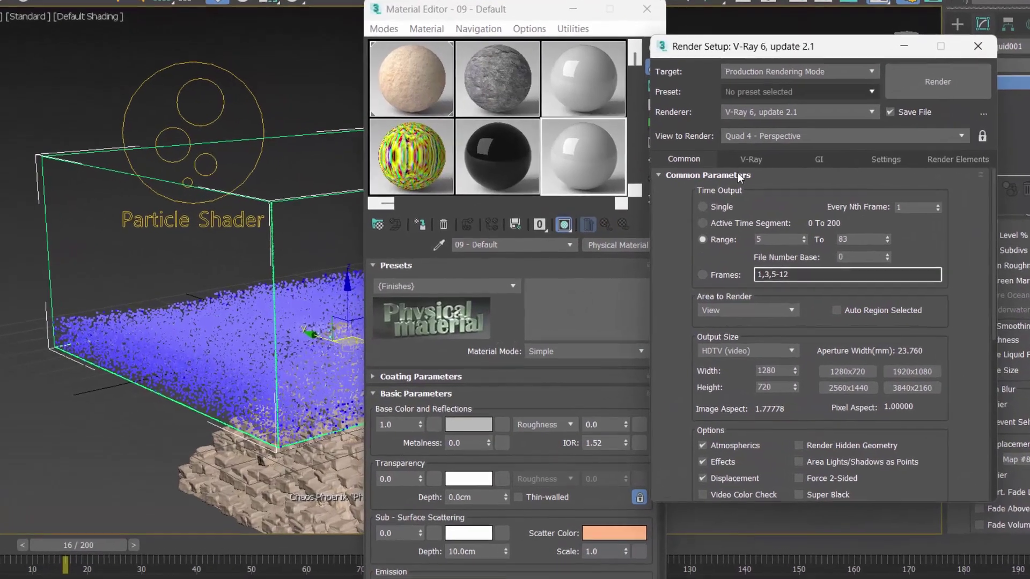
{"action": "left_click", "coordinate": [751, 159]}
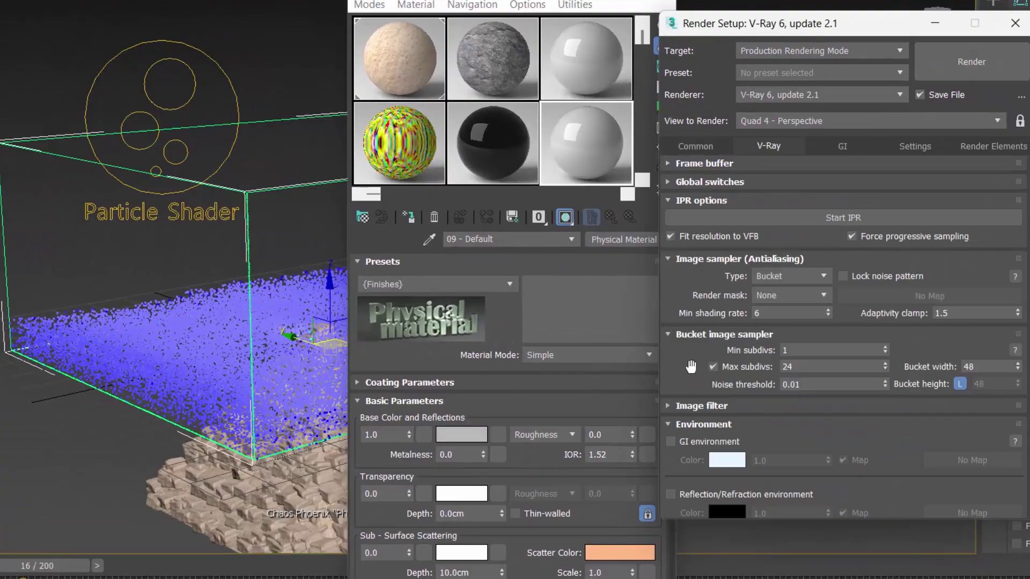
{"action": "left_click_drag", "start_coordinate": [691, 367], "coordinate": [691, 289]}
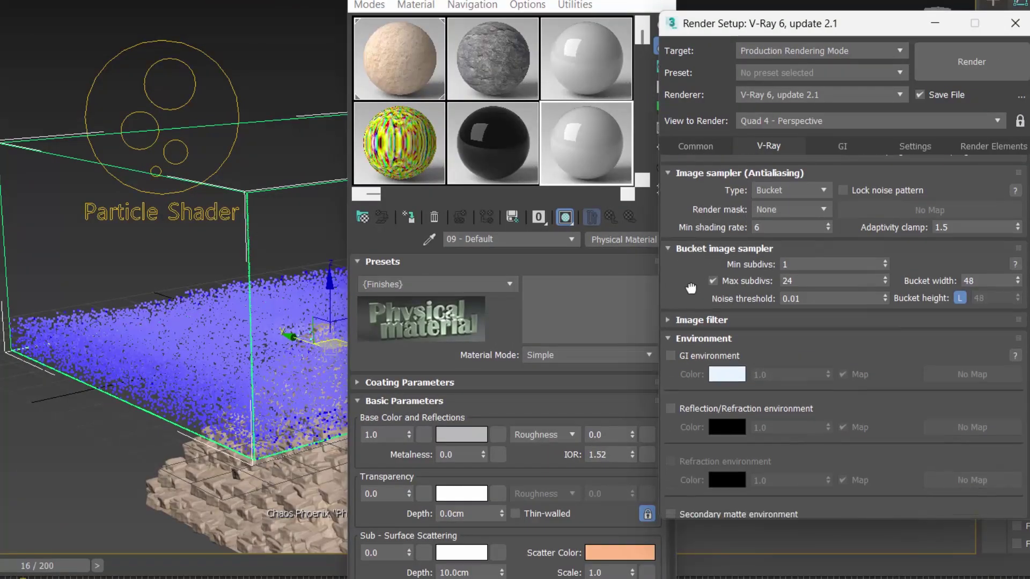
{"action": "left_click", "coordinate": [684, 411]}
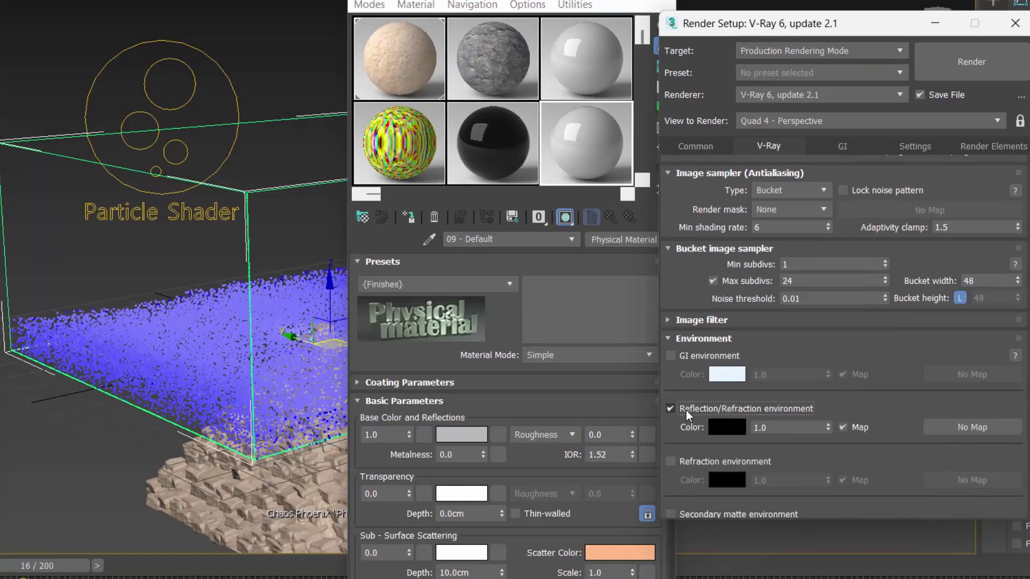
Step: Load the bitmap cgaxis_hdri_skies_01_60-1.jpg as the reflection/refraction environment map
{"action": "left_click", "coordinate": [954, 427]}
{"action": "double_click", "coordinate": [425, 399]}
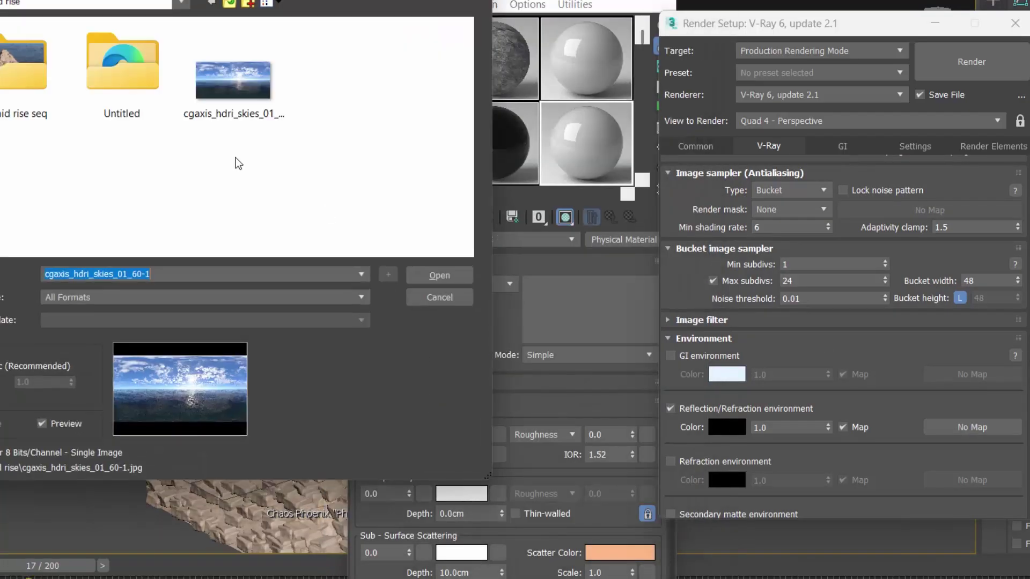
{"action": "left_click", "coordinate": [240, 95]}
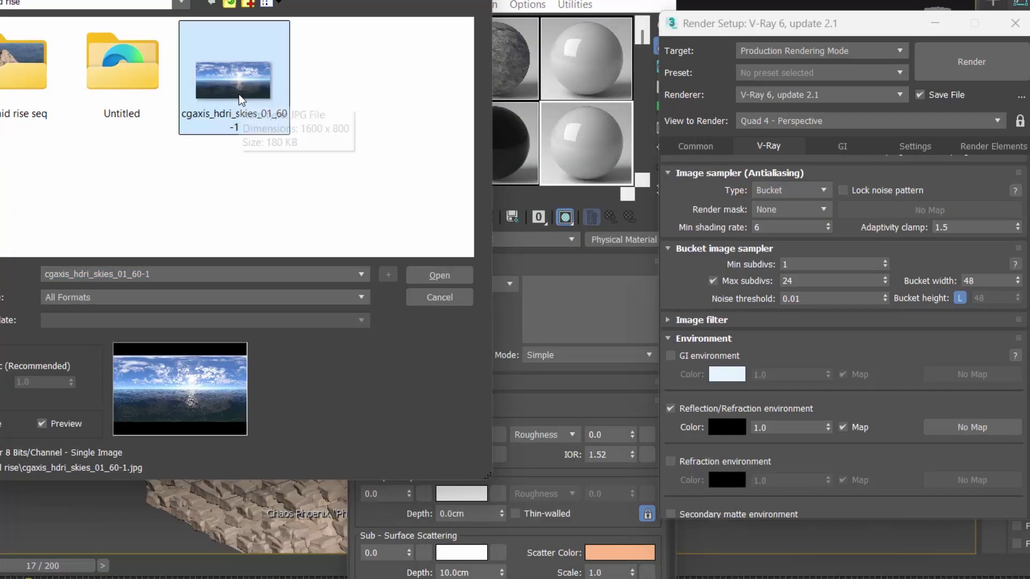
{"action": "double_click", "coordinate": [239, 95]}
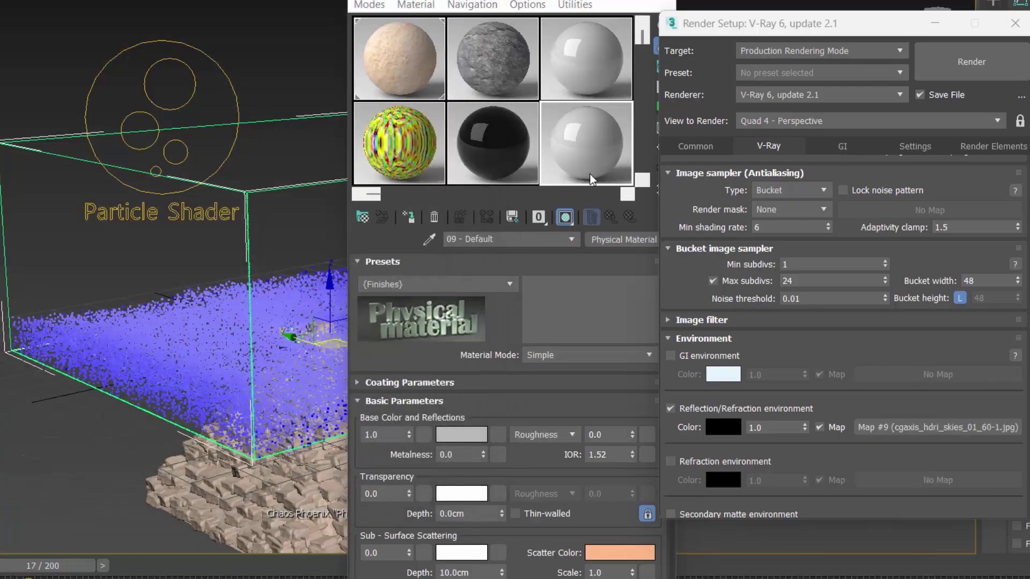
Step: Instance the sky map into an unused material sample slot and set it to Environ with Spherical Environment mapping
{"action": "left_click_drag", "start_coordinate": [902, 426], "coordinate": [585, 143]}
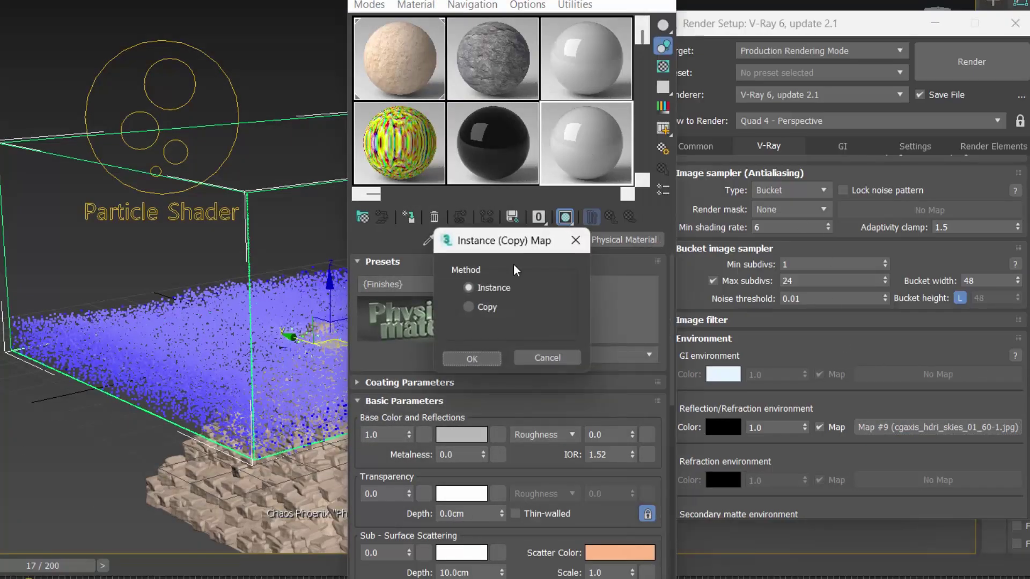
{"action": "left_click", "coordinate": [480, 359]}
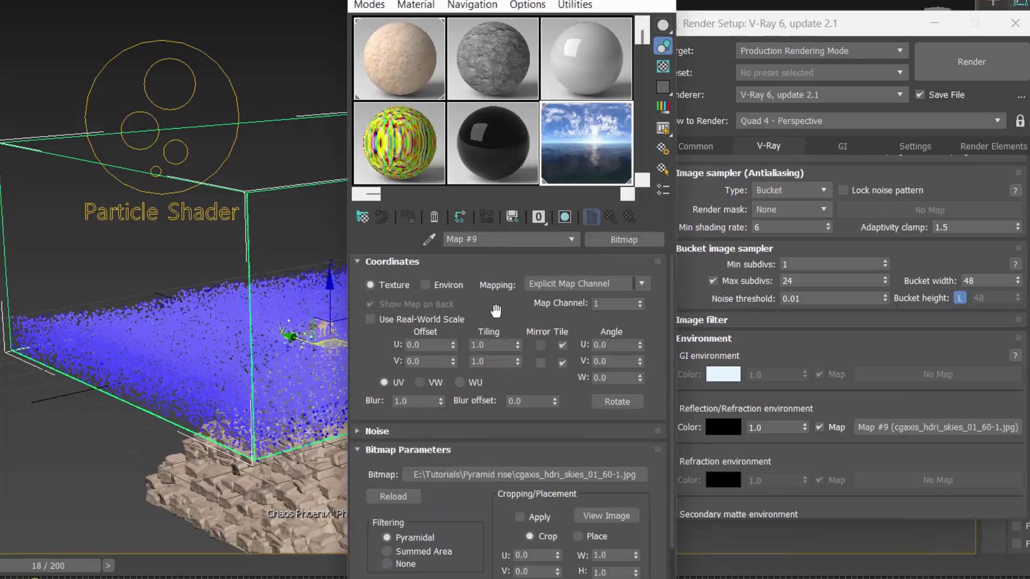
{"action": "left_click", "coordinate": [437, 285]}
{"action": "left_click", "coordinate": [571, 284]}
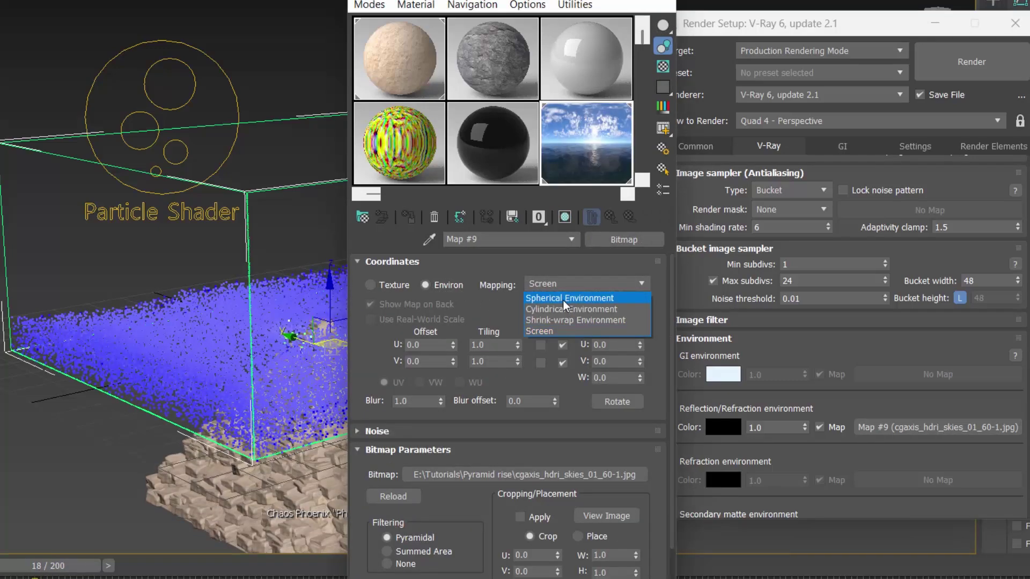
{"action": "left_click", "coordinate": [563, 301]}
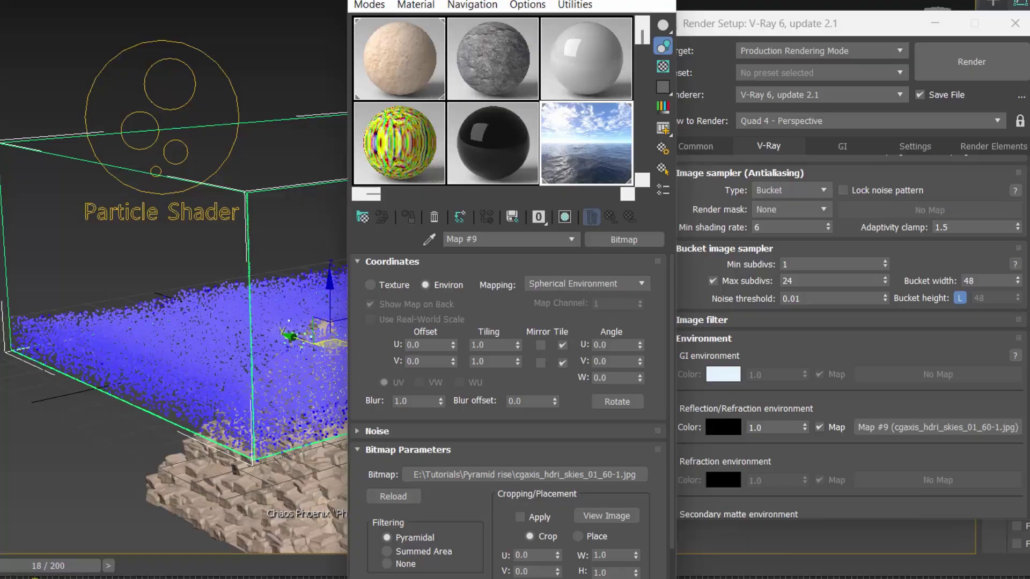
{"action": "key", "text": "m"}
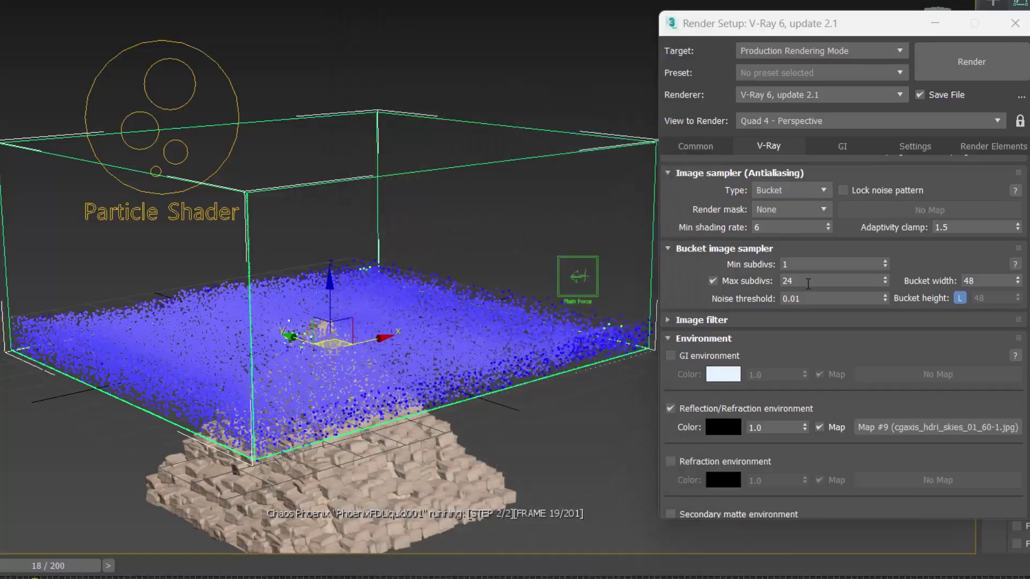
Step: Set the bucket image sampler's max subdivs to 4 and its noise threshold to 0.02
{"action": "left_click", "coordinate": [808, 283]}
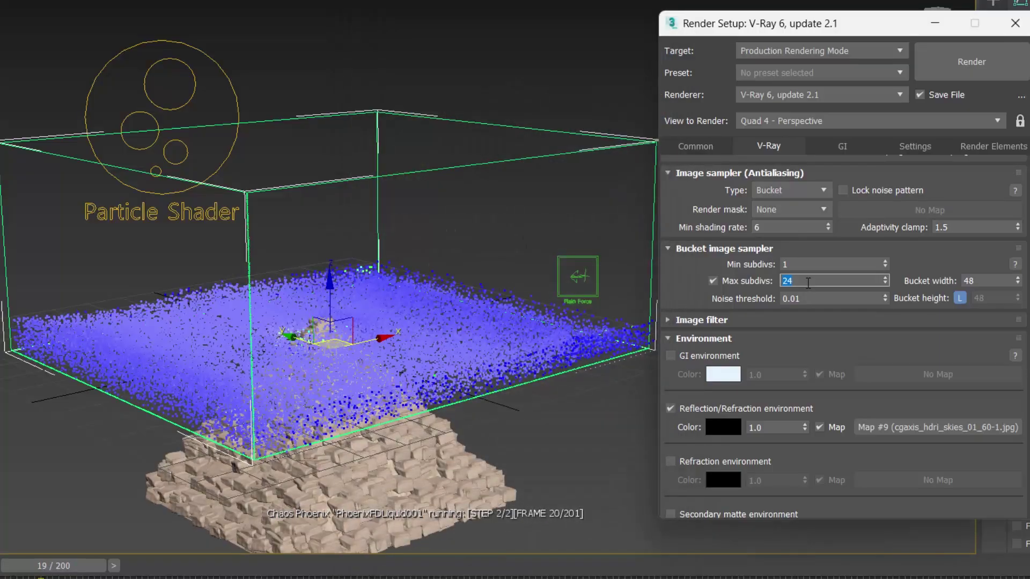
{"action": "type", "text": "4"}
{"action": "left_click", "coordinate": [805, 298]}
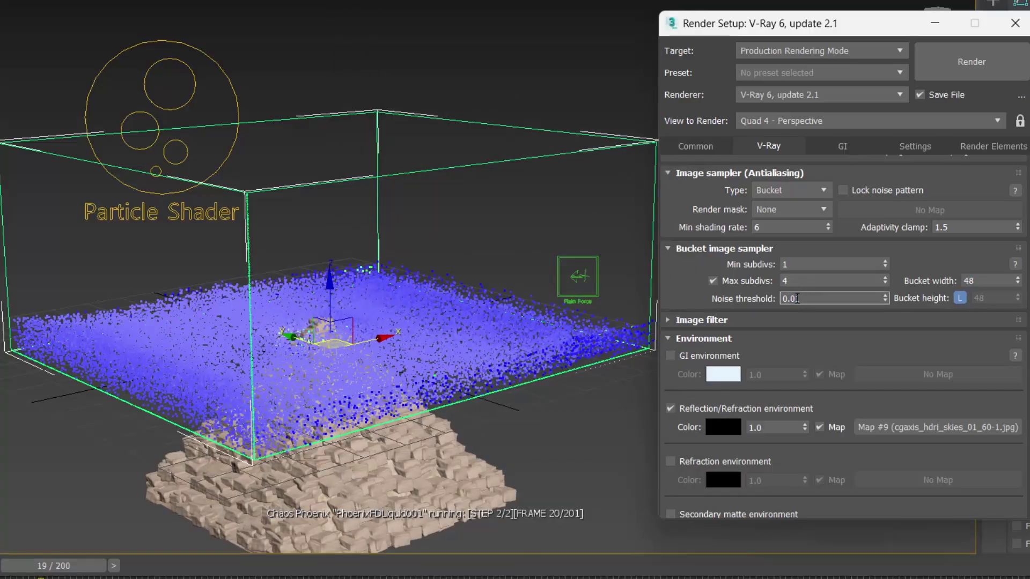
{"action": "type", "text": "0.02"}
{"action": "left_click_drag", "start_coordinate": [685, 274], "coordinate": [685, 296]}
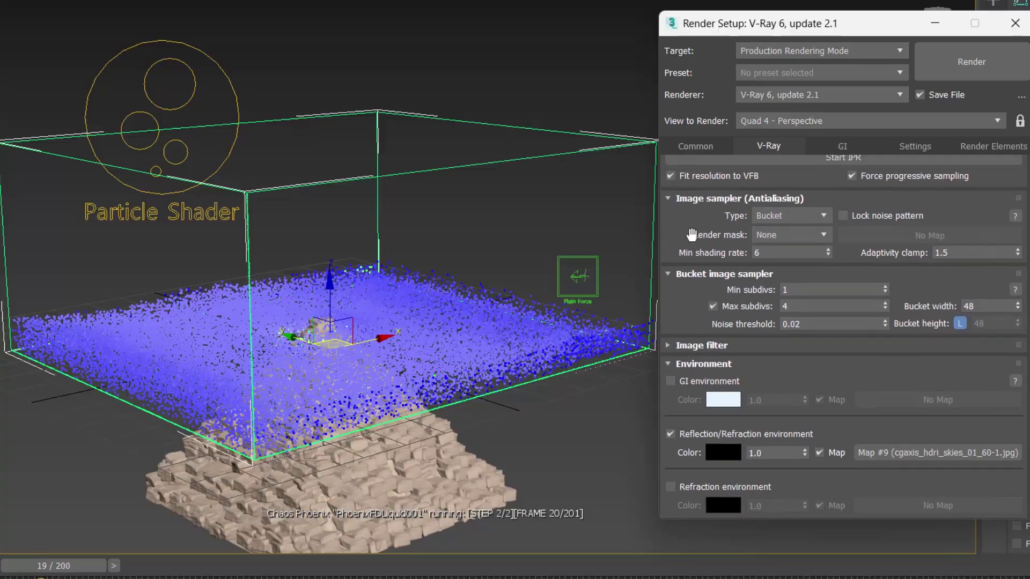
{"action": "left_click_drag", "start_coordinate": [684, 236], "coordinate": [689, 253]}
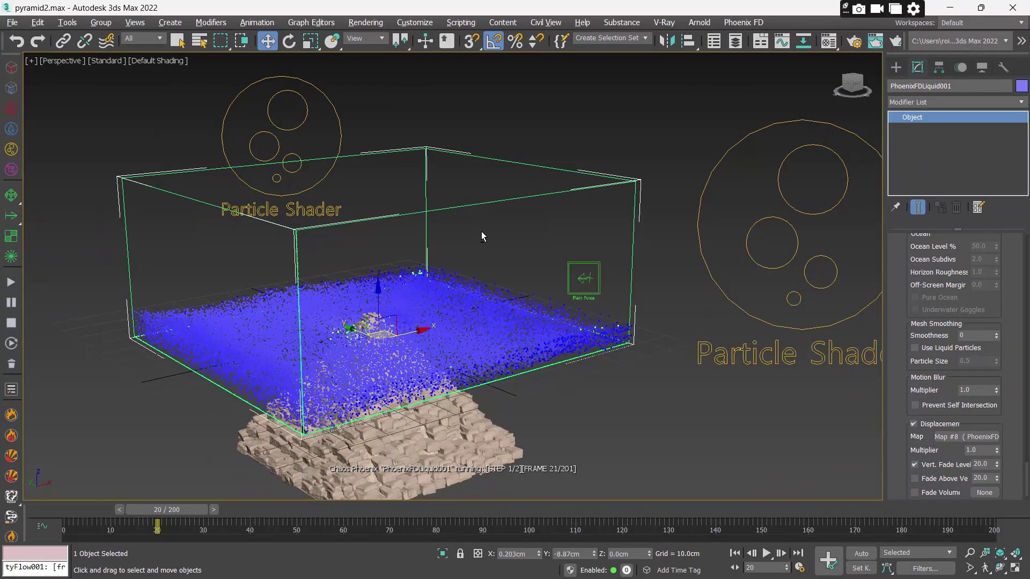
Step: Set the liquid simulator's rendering mode to Ocean Mesh and accept enabling static default geometry
{"action": "middle_click_drag", "start_coordinate": [492, 232], "coordinate": [522, 221]}
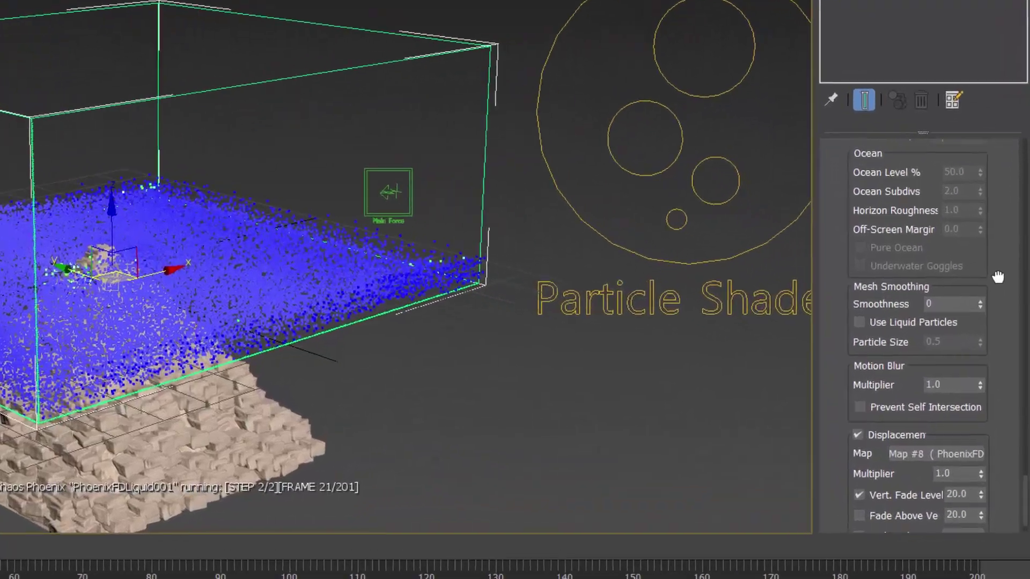
{"action": "left_click_drag", "start_coordinate": [1006, 338], "coordinate": [964, 494]}
{"action": "left_click", "coordinate": [897, 172]}
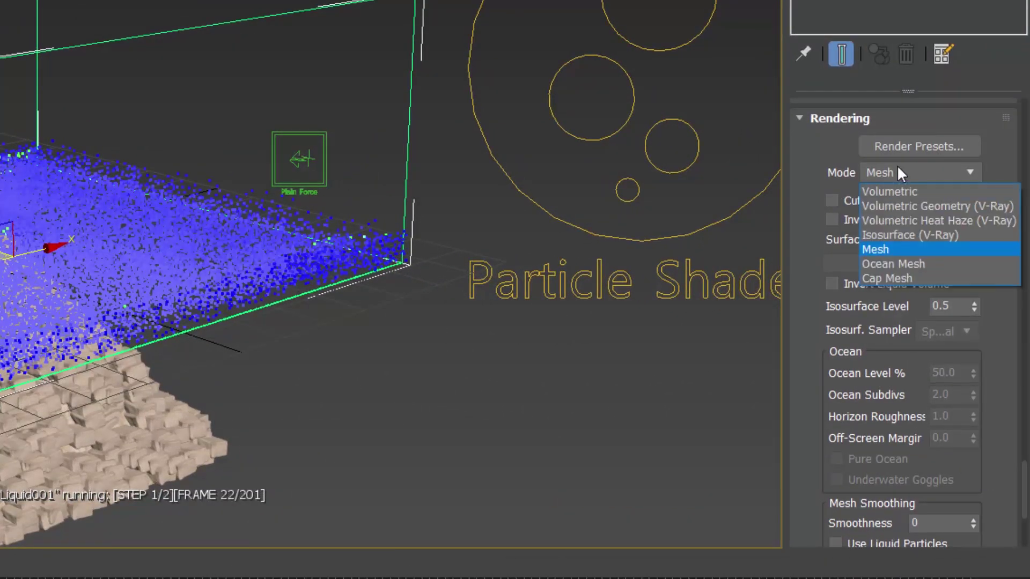
{"action": "left_click", "coordinate": [893, 262]}
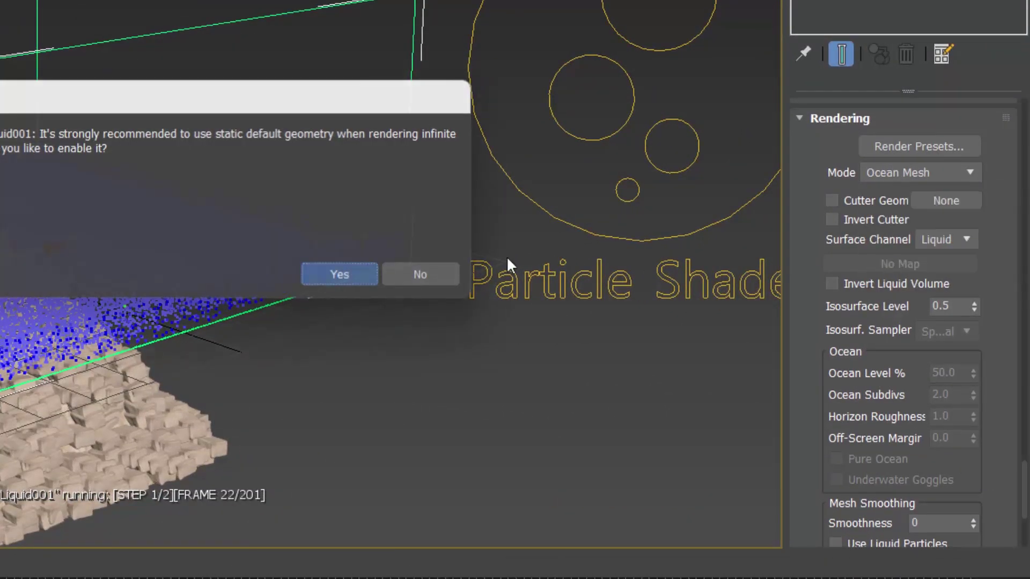
{"action": "key", "text": "Return"}
Step: Set the simulator's Ocean Level to 14%, matching the Initial Fill Up value
{"action": "scroll", "coordinate": [879, 279], "scroll_direction": "down", "scroll_amount": 2}
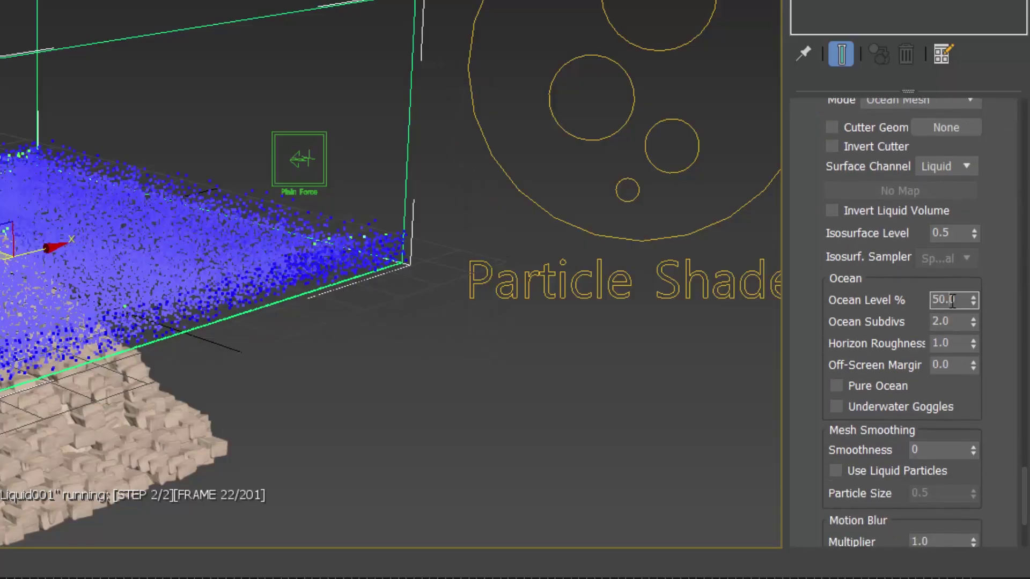
{"action": "type", "text": "14"}
{"action": "key", "text": "Tab"}
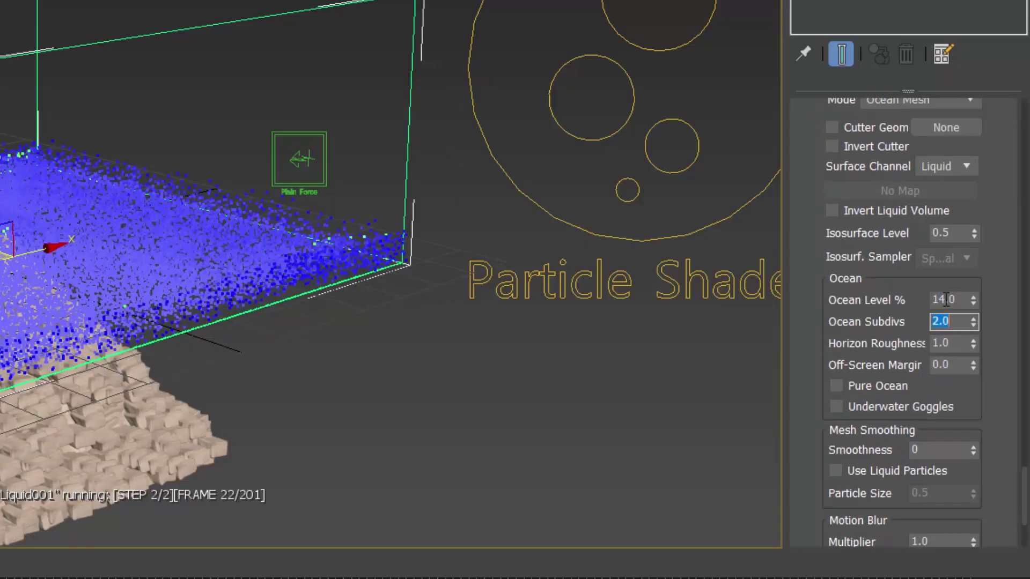
{"action": "left_click_drag", "start_coordinate": [859, 298], "coordinate": [859, 287]}
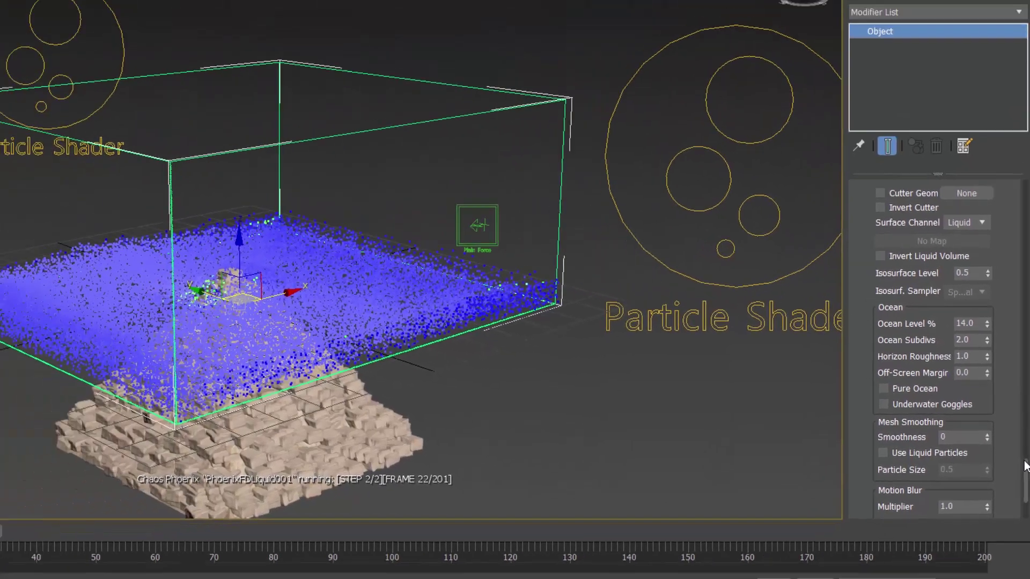
{"action": "left_click_drag", "start_coordinate": [1024, 488], "coordinate": [1028, 308]}
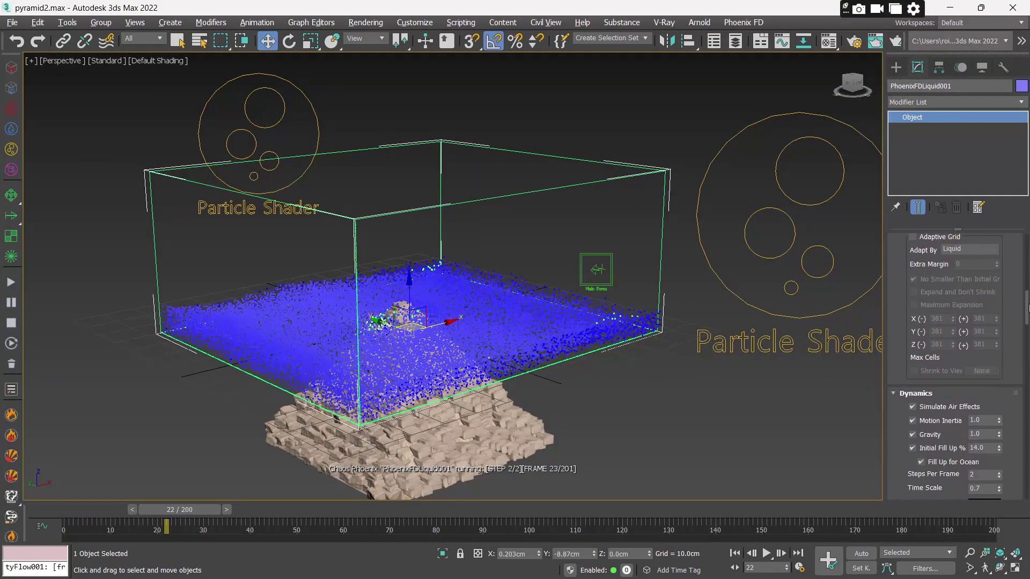
Step: Set the liquid preview's Detail Reduction to 0 and examine the water and splashes around the pyramid from several angles
{"action": "middle_click_drag", "start_coordinate": [857, 278], "coordinate": [435, 309], "text": "alt"}
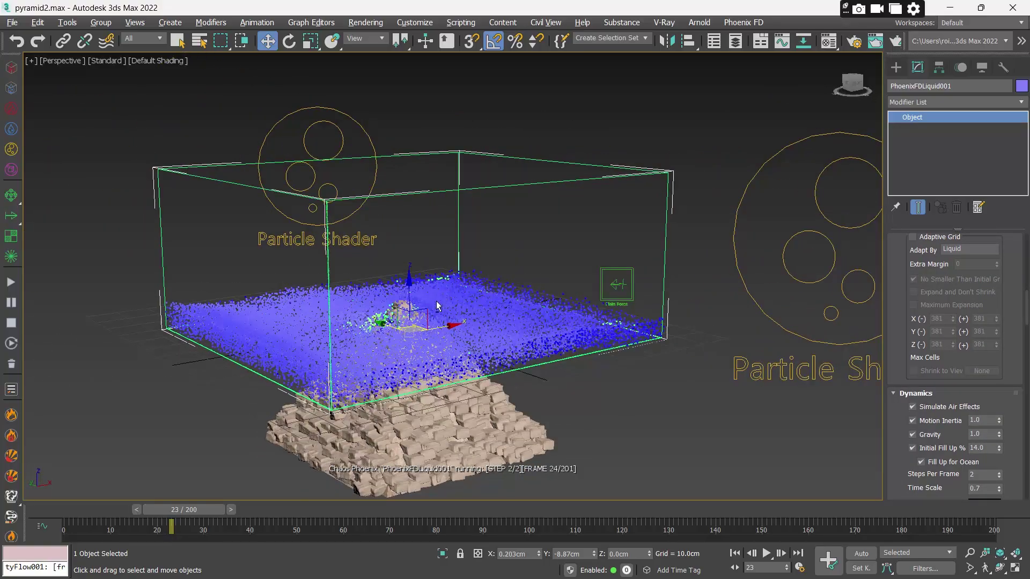
{"action": "scroll", "coordinate": [434, 310], "scroll_direction": "up", "scroll_amount": 2}
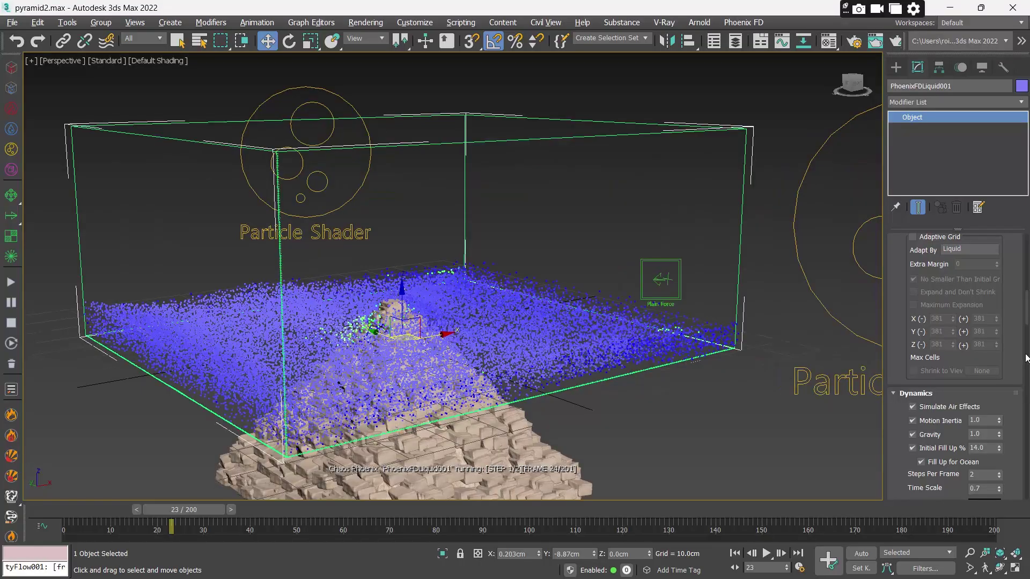
{"action": "scroll", "coordinate": [1026, 359], "scroll_direction": "down", "scroll_amount": 10}
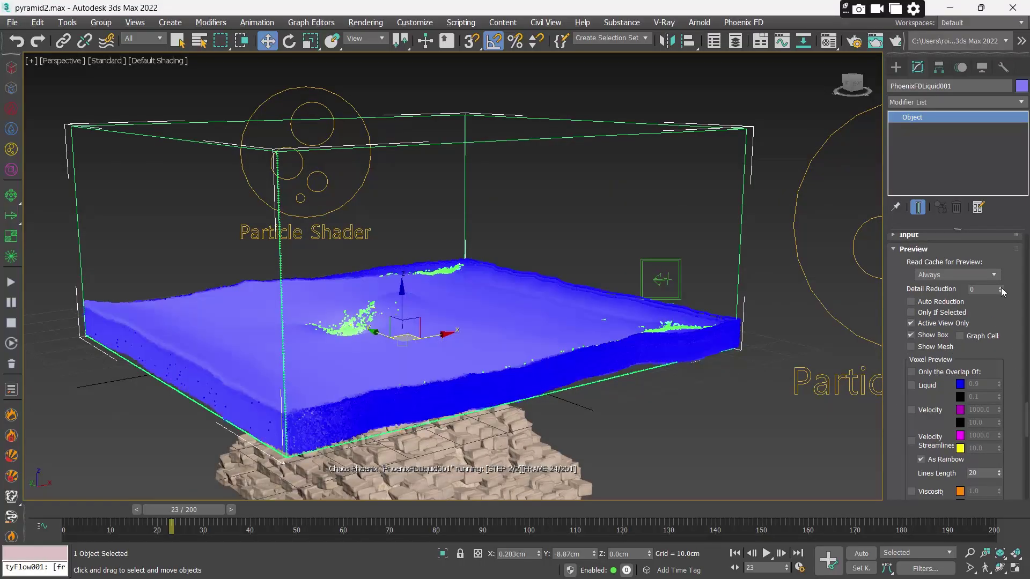
{"action": "middle_click_drag", "start_coordinate": [598, 281], "coordinate": [598, 276], "text": "alt"}
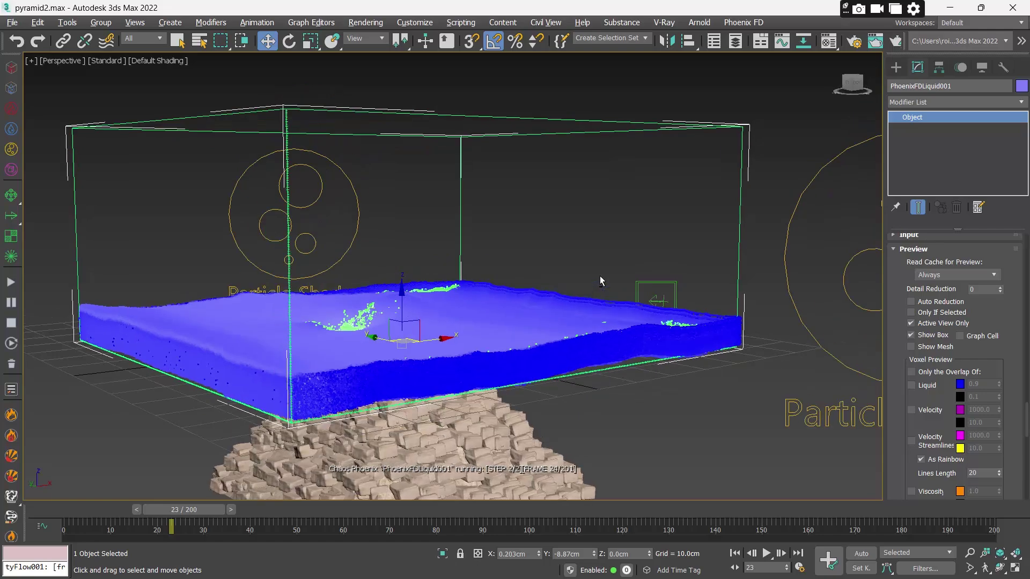
{"action": "right_click", "coordinate": [605, 274]}
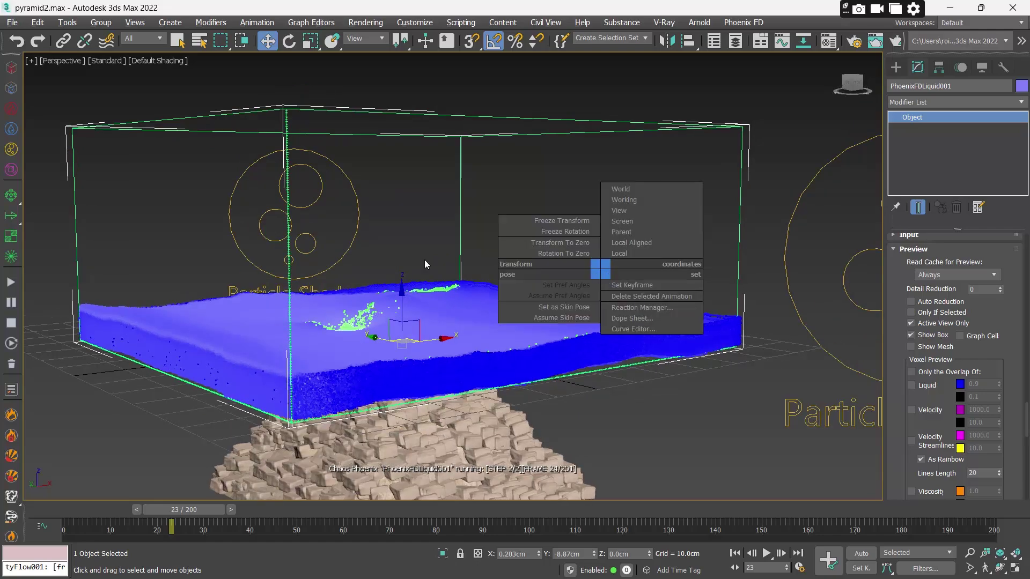
{"action": "middle_click_drag", "start_coordinate": [426, 260], "coordinate": [463, 272], "text": "alt"}
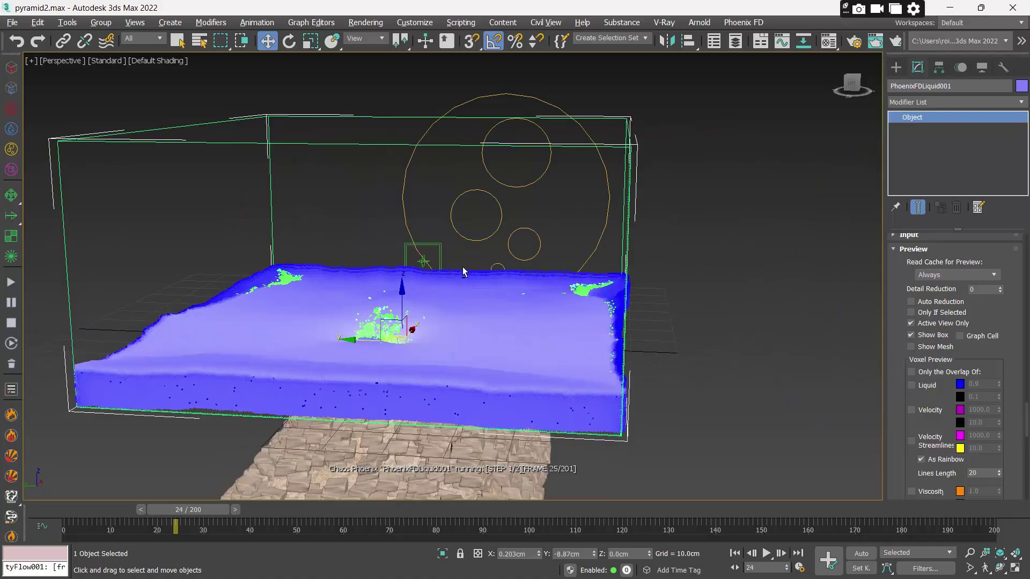
{"action": "middle_click_drag", "start_coordinate": [462, 267], "coordinate": [405, 260], "text": "alt"}
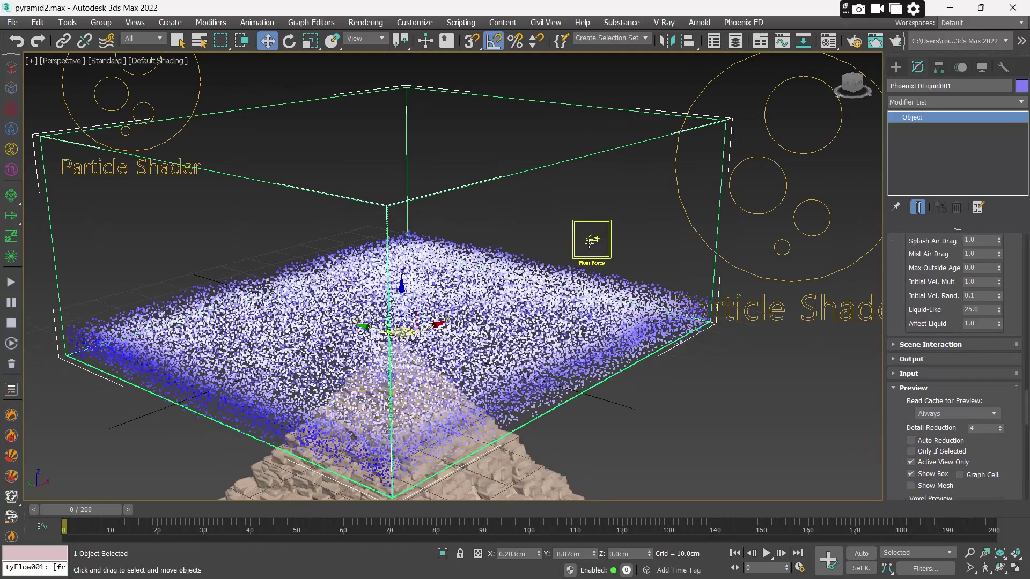
Step: Restrict the Plain Force to affect only Mist
{"action": "left_click", "coordinate": [588, 245]}
{"action": "middle_click_drag", "start_coordinate": [657, 317], "coordinate": [646, 319], "text": "alt"}
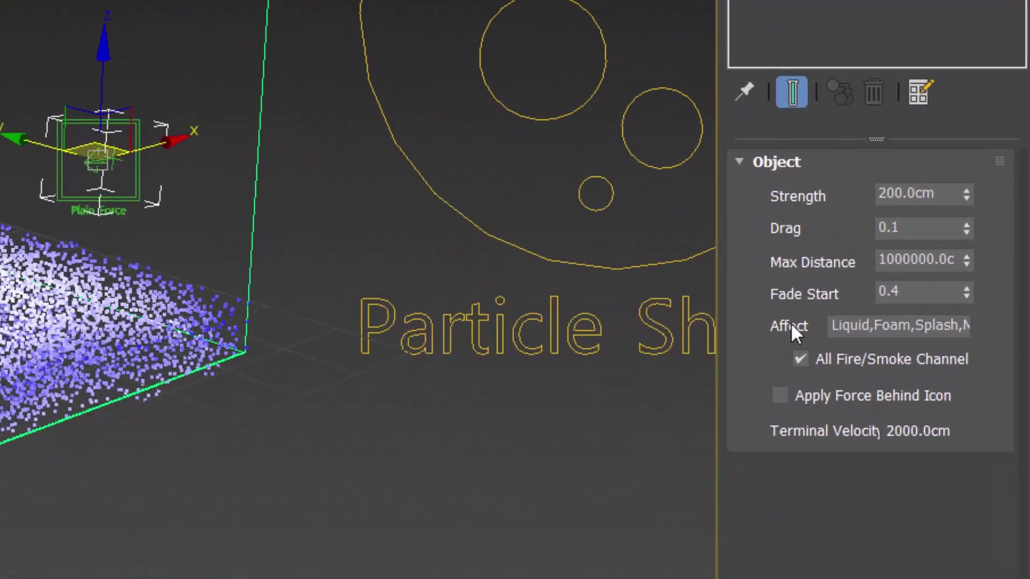
{"action": "double_click", "coordinate": [852, 327]}
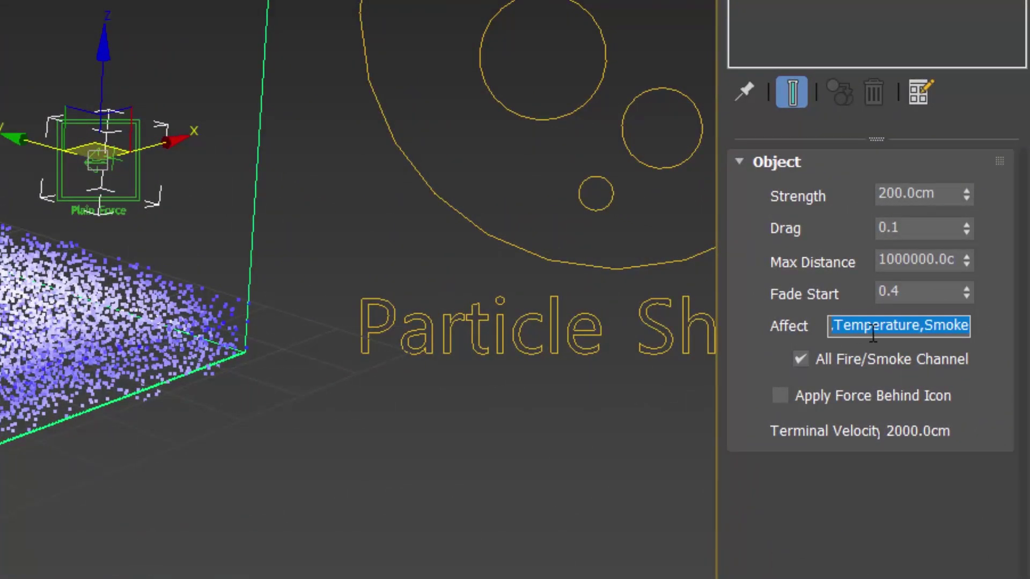
{"action": "key", "text": "BackSpace"}
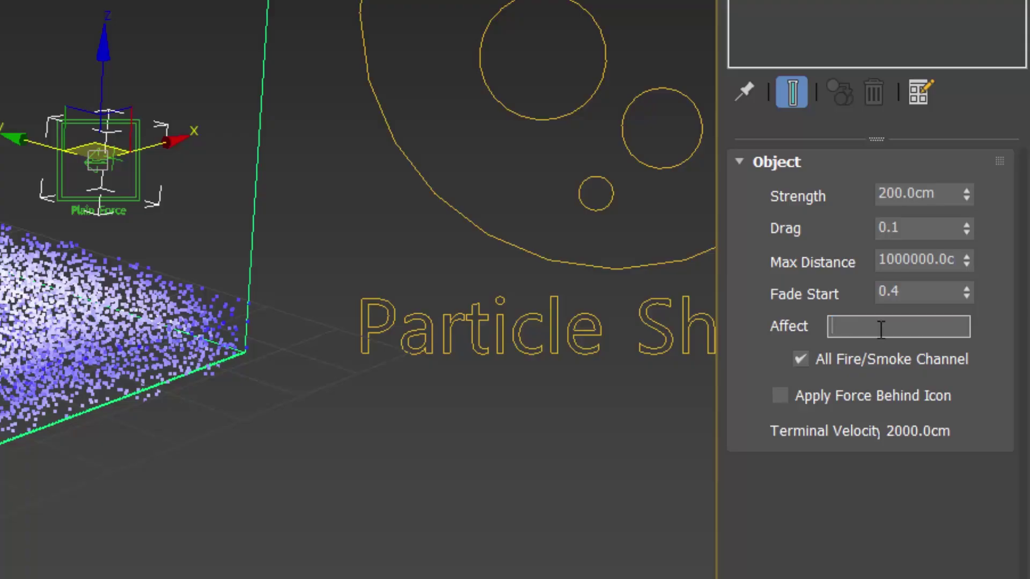
{"action": "type", "text": "Mist"}
{"action": "key", "text": "Return"}
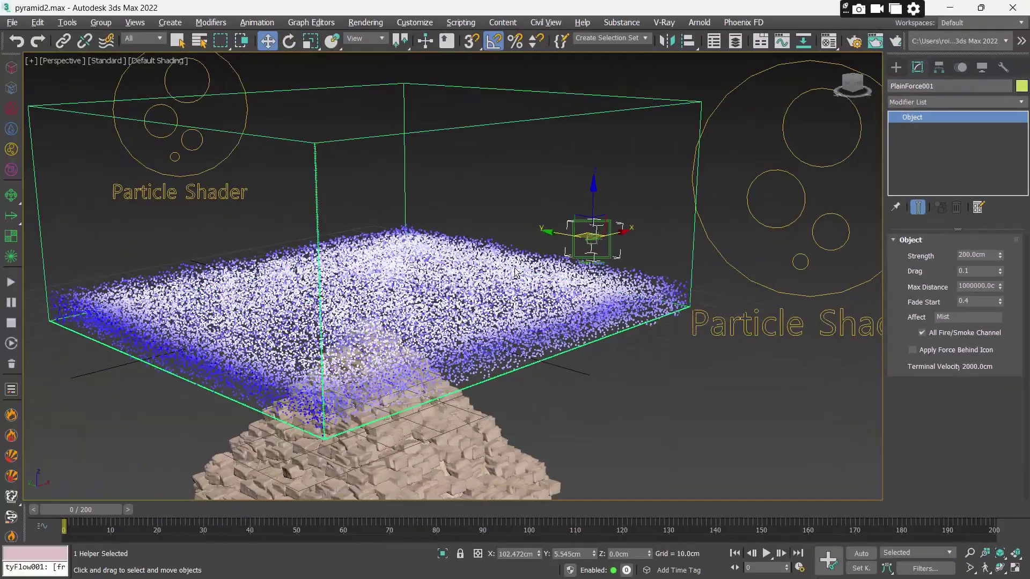
{"action": "key", "text": "alt+Tab"}
{"action": "key", "text": "alt+Tab"}
{"action": "left_click", "coordinate": [493, 278]}
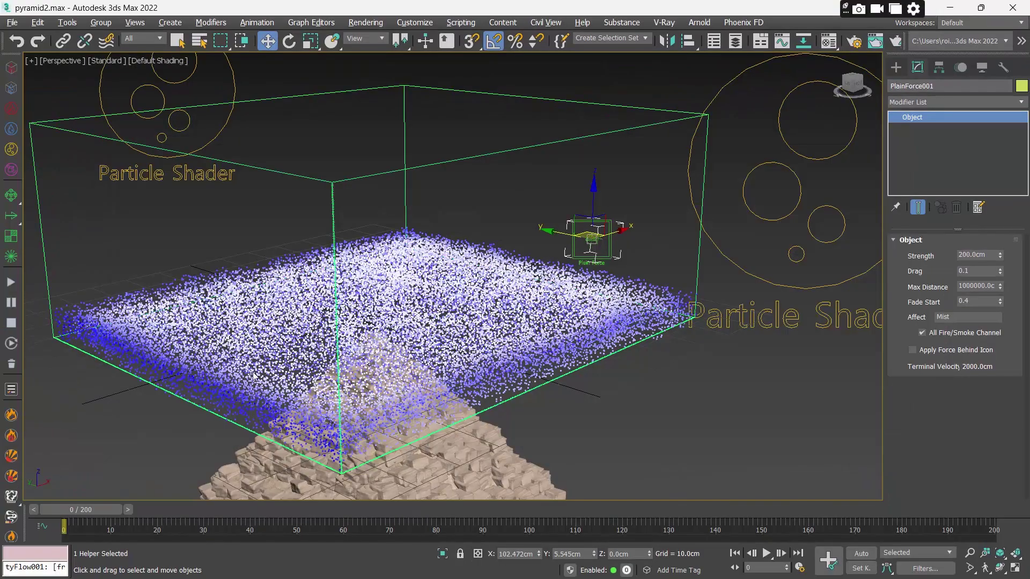
{"action": "middle_click_drag", "start_coordinate": [383, 319], "coordinate": [384, 319], "text": "alt"}
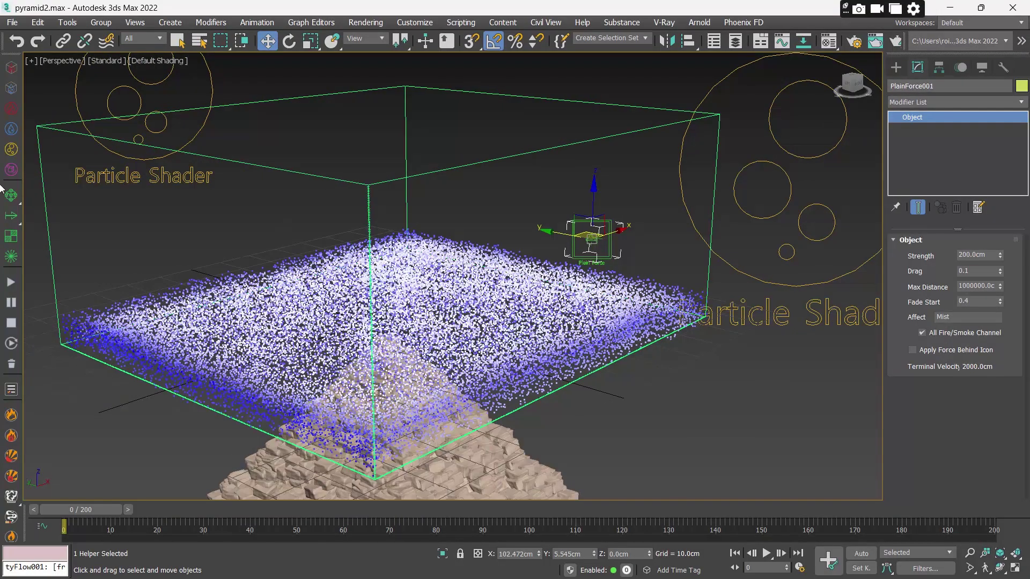
Step: Delete the liquid simulator's cached frames and restart the simulation
{"action": "left_click", "coordinate": [11, 282]}
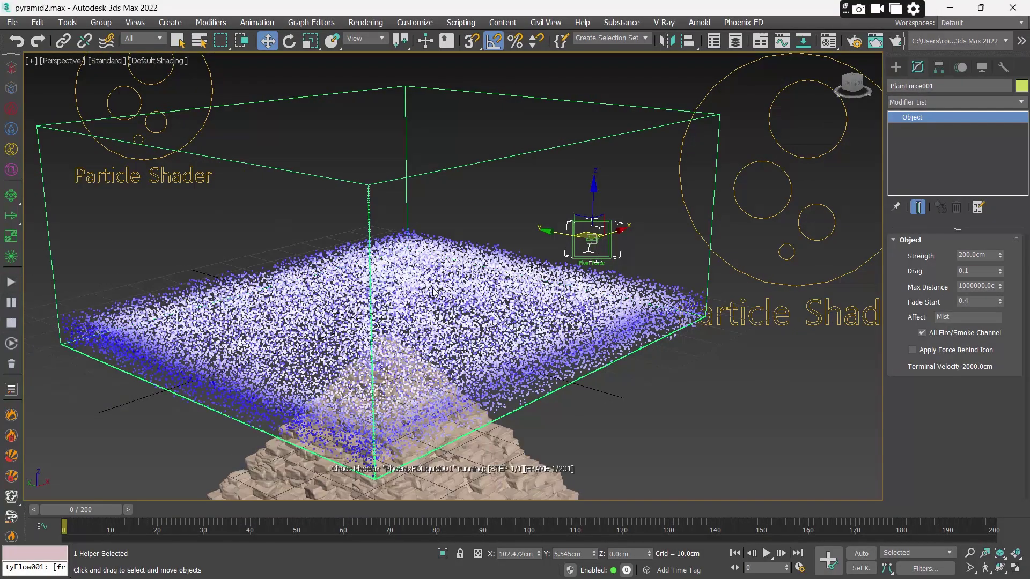
{"action": "left_click", "coordinate": [12, 324]}
{"action": "left_click", "coordinate": [12, 325]}
{"action": "left_click", "coordinate": [12, 366]}
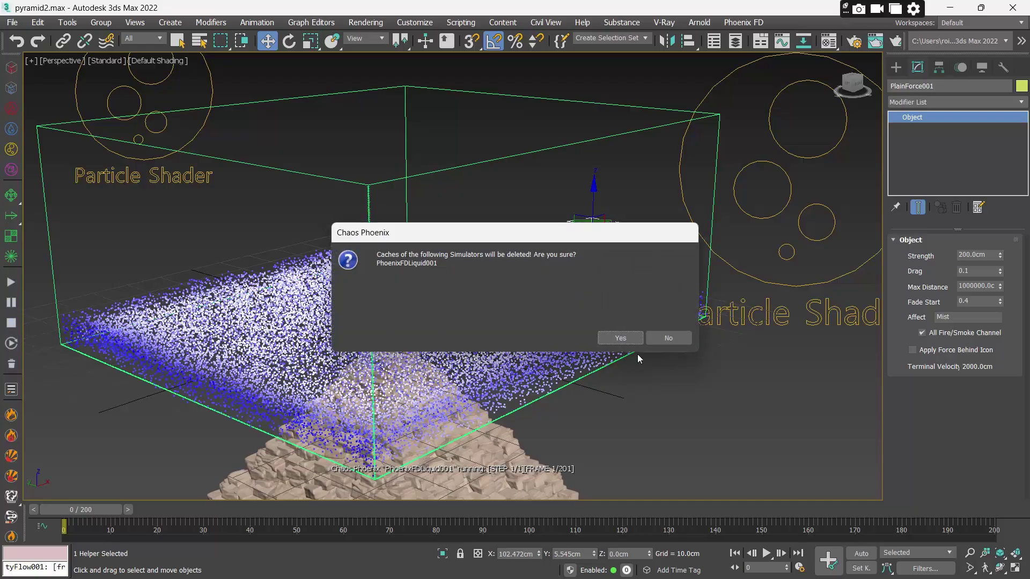
{"action": "left_click", "coordinate": [620, 338]}
{"action": "left_click", "coordinate": [13, 284]}
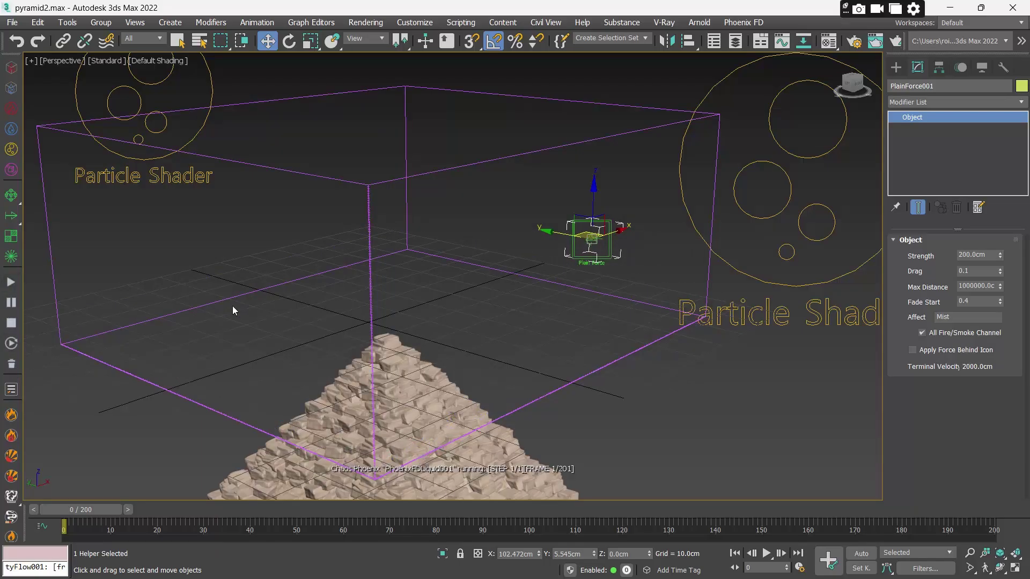
Step: Set the foam particle shader's mode to Points
{"action": "middle_click_drag", "start_coordinate": [306, 326], "coordinate": [310, 326], "text": "alt"}
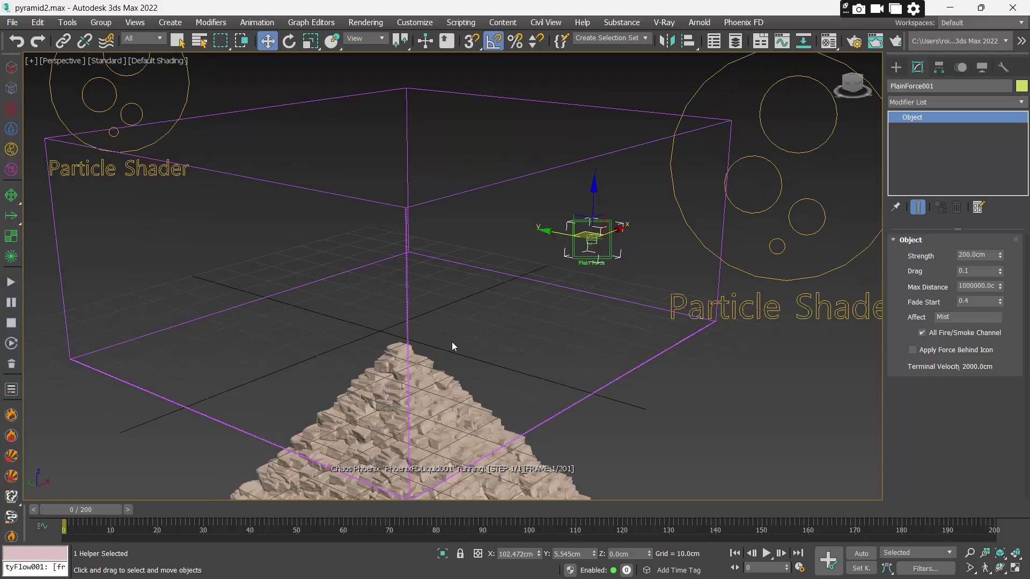
{"action": "middle_click_drag", "start_coordinate": [507, 321], "coordinate": [499, 362], "text": "alt"}
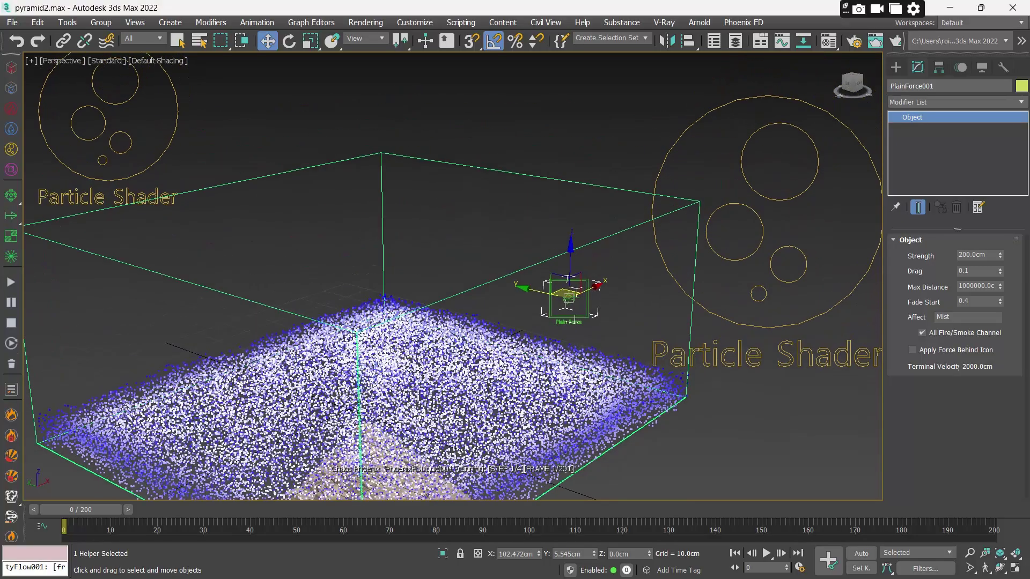
{"action": "left_click", "coordinate": [762, 233]}
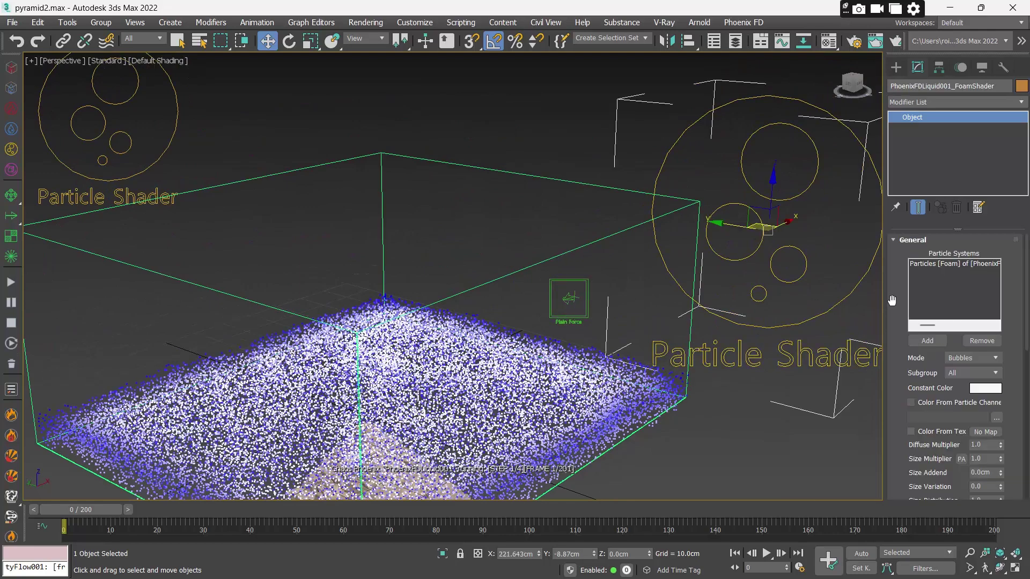
{"action": "left_click_drag", "start_coordinate": [921, 370], "coordinate": [929, 349]}
{"action": "left_click", "coordinate": [972, 334]}
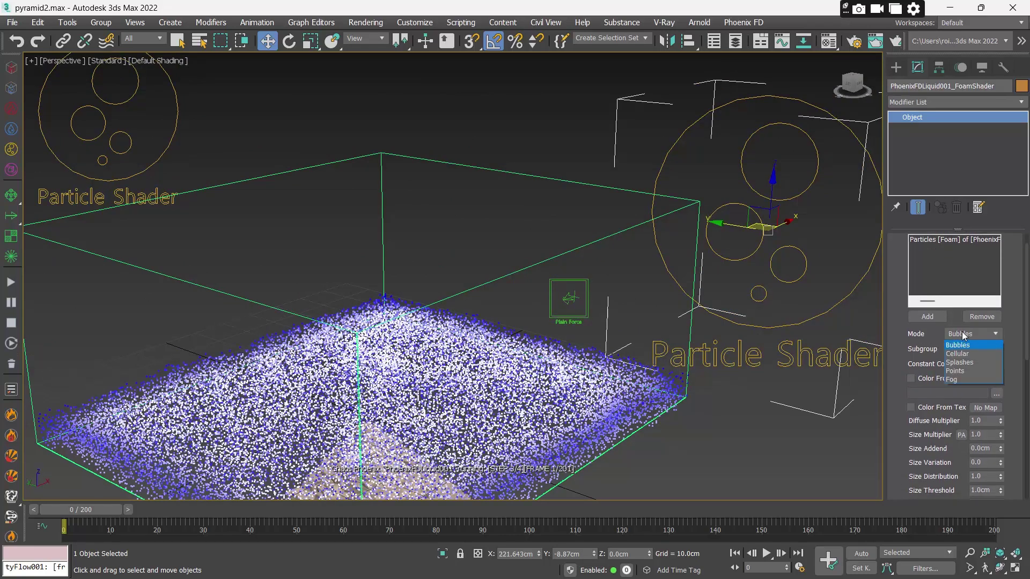
{"action": "left_click", "coordinate": [963, 372]}
Step: Set the foam shader's Size Multiplier to 2 and enable Disable Liquid Shadows
{"action": "scroll", "coordinate": [927, 355], "scroll_direction": "down", "scroll_amount": 3}
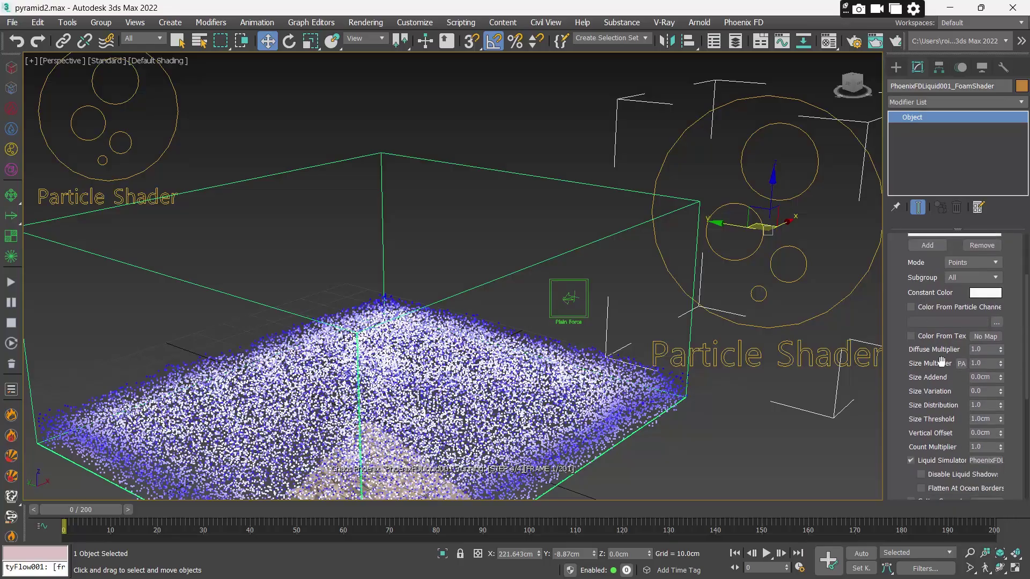
{"action": "double_click", "coordinate": [976, 363]}
{"action": "type", "text": "2"}
{"action": "key", "text": "Return"}
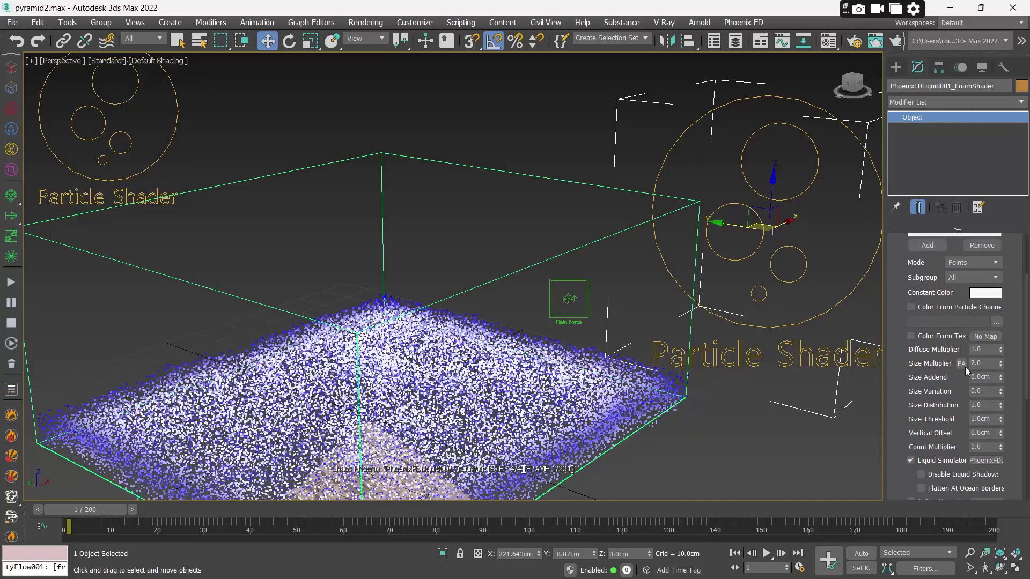
{"action": "scroll", "coordinate": [933, 322], "scroll_direction": "down", "scroll_amount": 4}
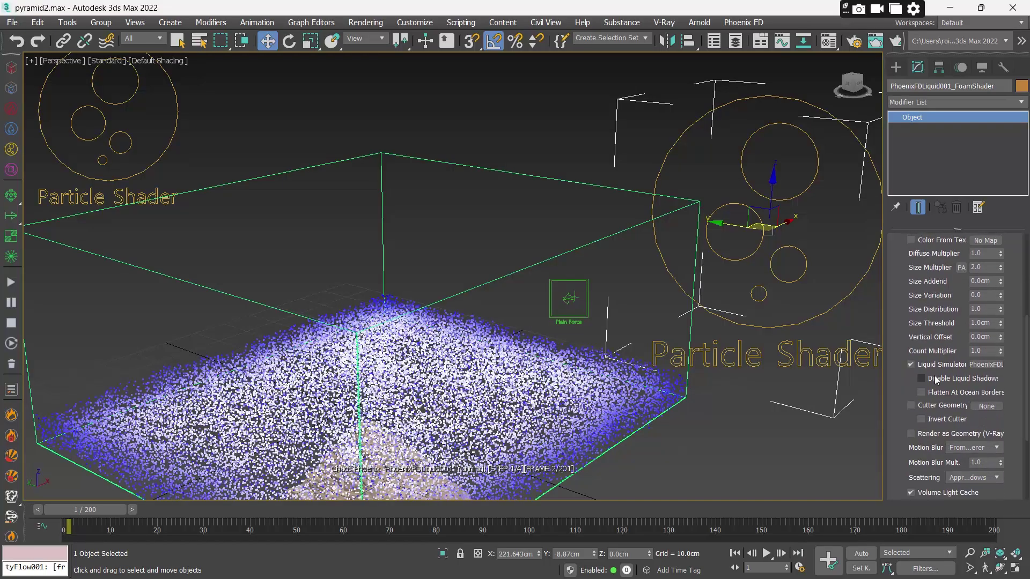
{"action": "left_click", "coordinate": [935, 377]}
{"action": "scroll", "coordinate": [935, 378], "scroll_direction": "up", "scroll_amount": 3}
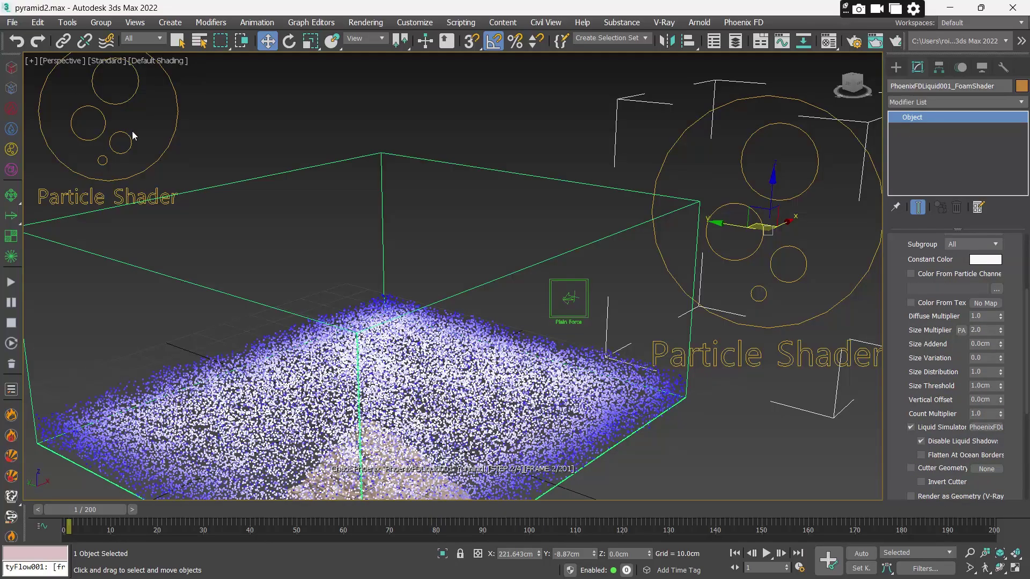
Step: Set the splashes particle shader's mode to Points and its Size Multiplier to 2
{"action": "left_click", "coordinate": [177, 120]}
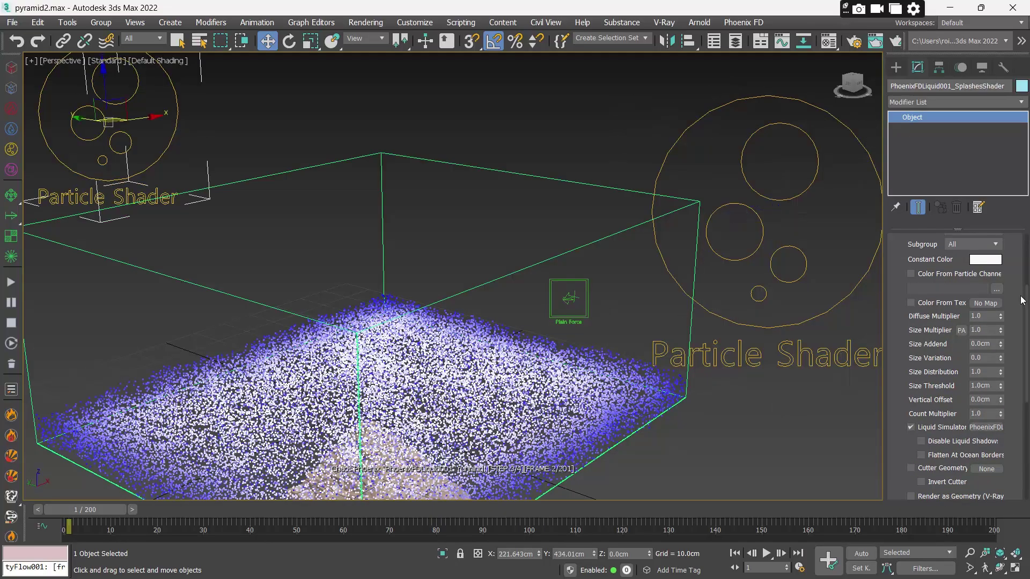
{"action": "scroll", "coordinate": [912, 322], "scroll_direction": "up", "scroll_amount": 4}
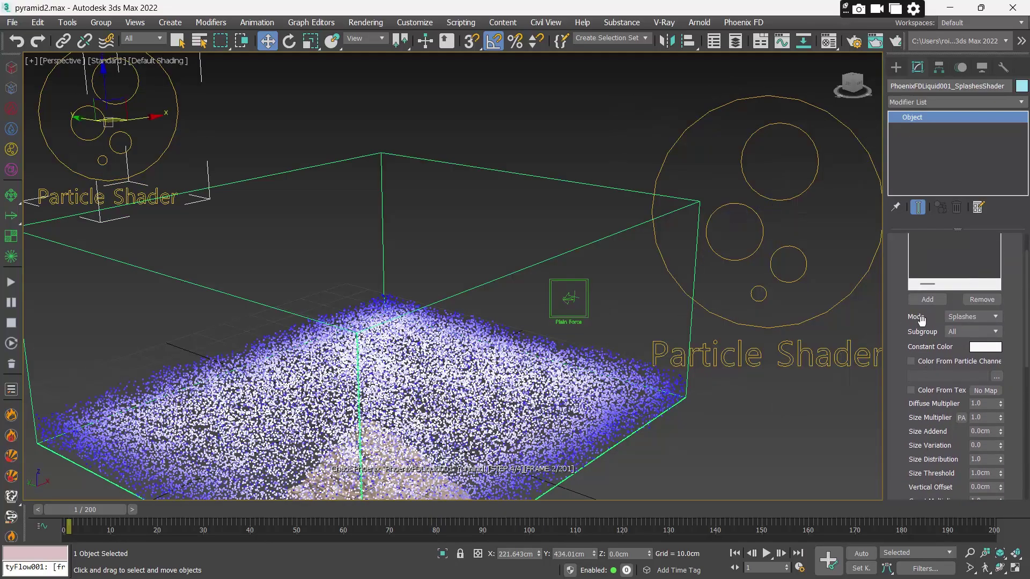
{"action": "left_click", "coordinate": [971, 318]}
{"action": "left_click", "coordinate": [964, 353]}
{"action": "scroll", "coordinate": [936, 429], "scroll_direction": "down", "scroll_amount": 3}
{"action": "double_click", "coordinate": [986, 362]}
{"action": "type", "text": "2.0"}
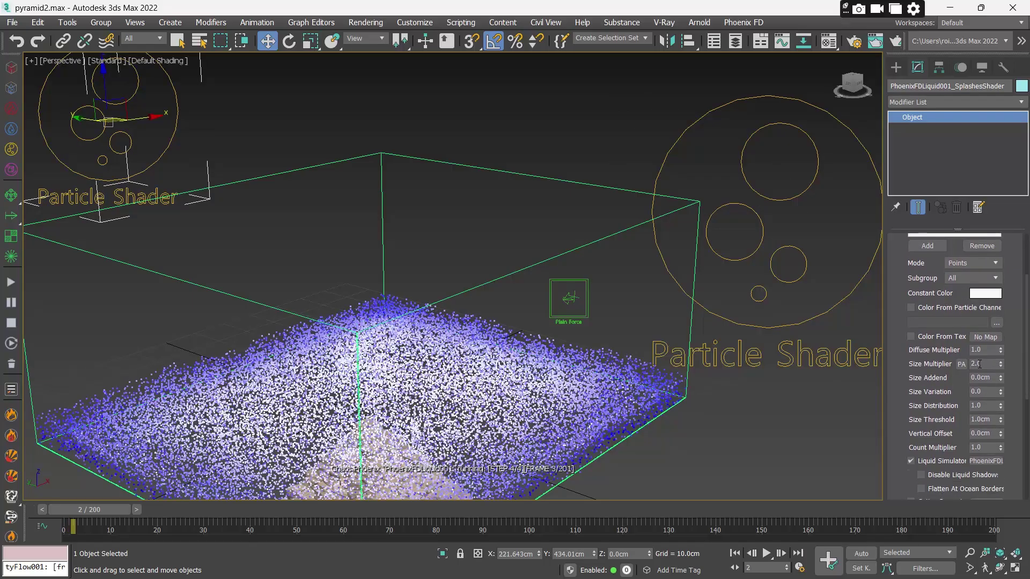
{"action": "scroll", "coordinate": [940, 378], "scroll_direction": "down", "scroll_amount": 4}
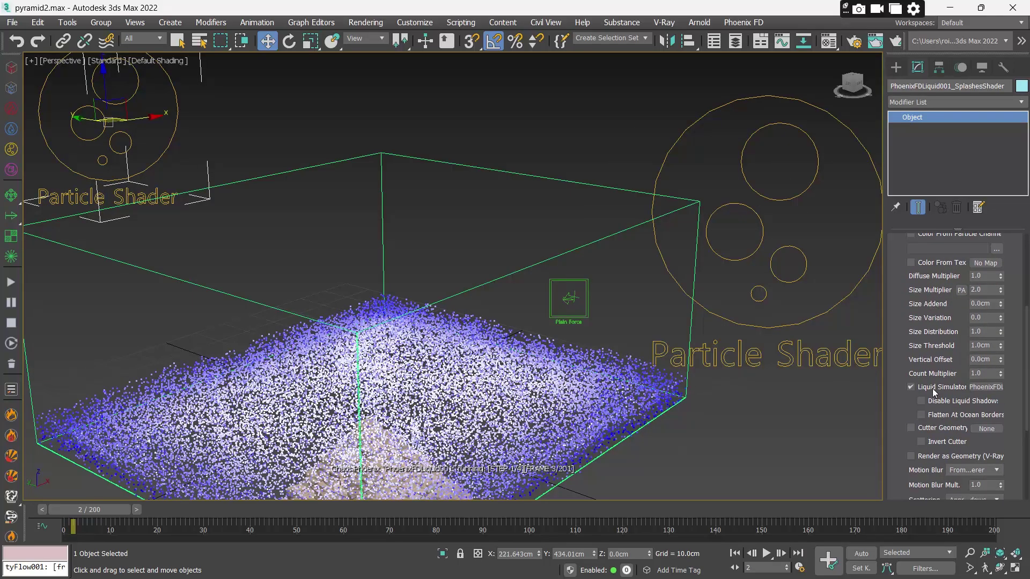
{"action": "scroll", "coordinate": [932, 399], "scroll_direction": "up", "scroll_amount": 7}
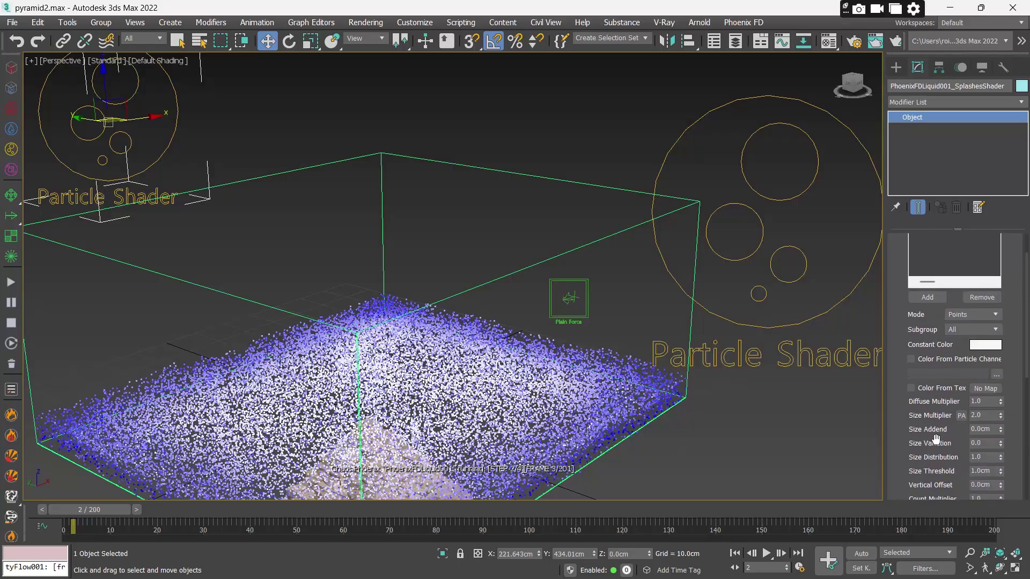
{"action": "middle_click_drag", "start_coordinate": [644, 296], "coordinate": [659, 298]}
{"action": "left_click", "coordinate": [640, 292]}
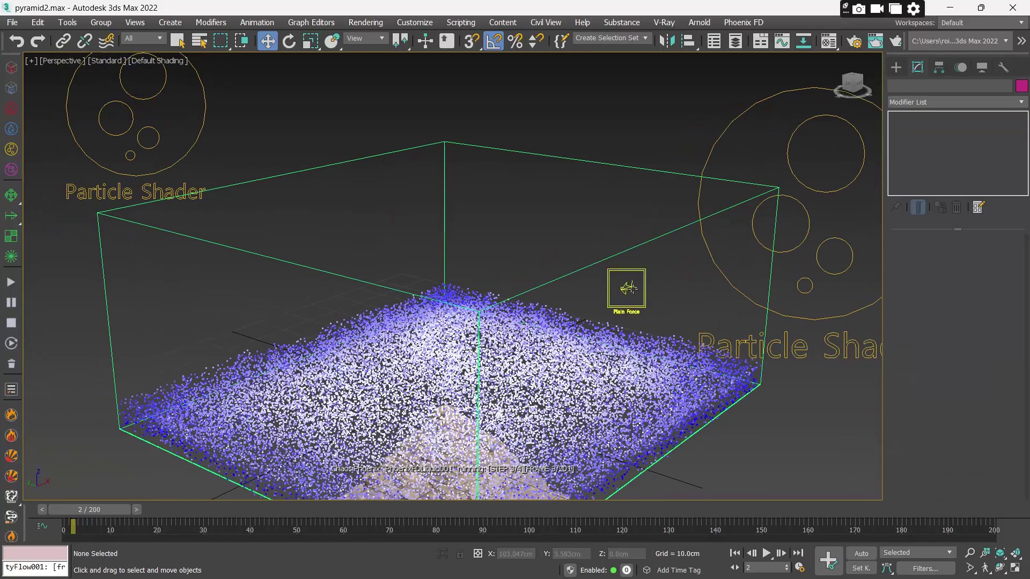
{"action": "left_click", "coordinate": [683, 286]}
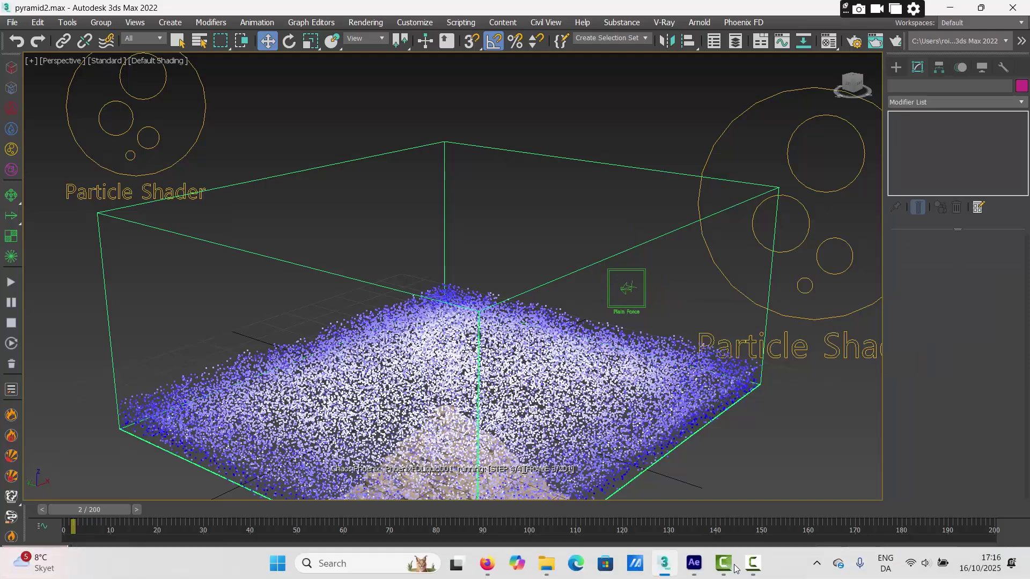
{"action": "left_click", "coordinate": [753, 563]}
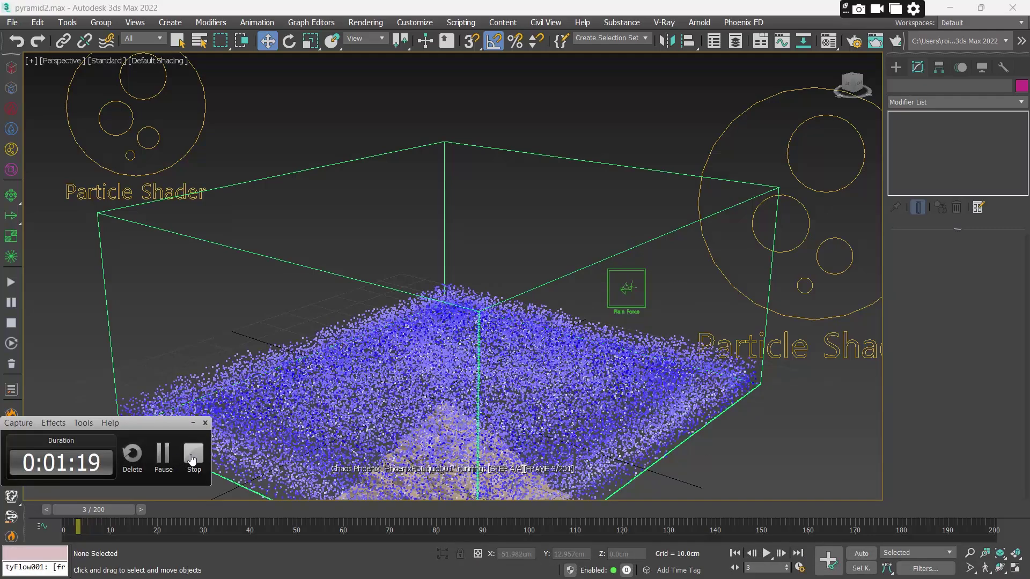
{"action": "left_click", "coordinate": [193, 424]}
Step: Create a VRaySun beside the liquid simulator, aimed toward it, and decline the automatic VRaySky environment map
{"action": "scroll", "coordinate": [339, 395], "scroll_direction": "down", "scroll_amount": 4}
{"action": "scroll", "coordinate": [339, 395], "scroll_direction": "down", "scroll_amount": 3}
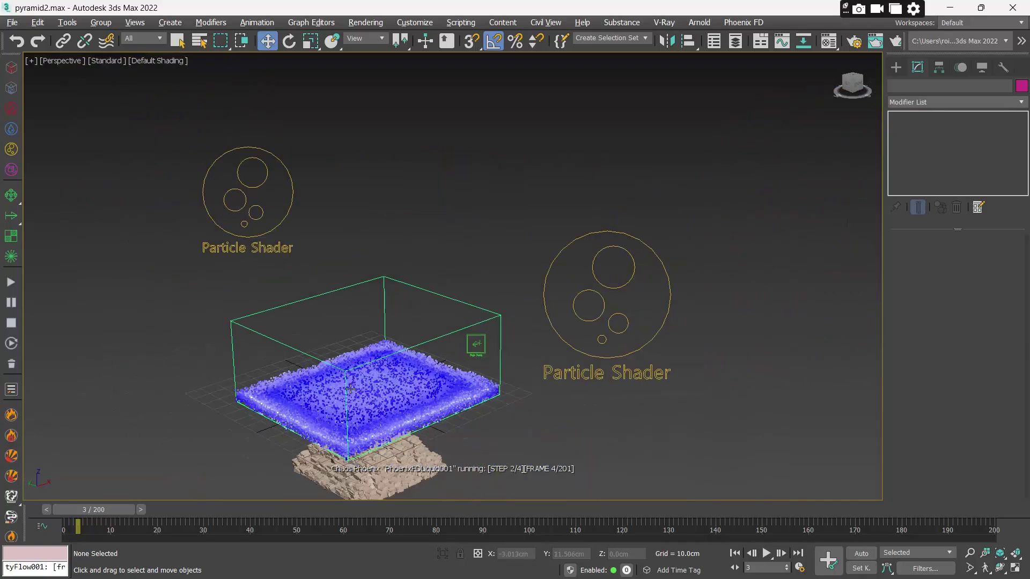
{"action": "left_click", "coordinate": [895, 67]}
{"action": "left_click", "coordinate": [931, 89]}
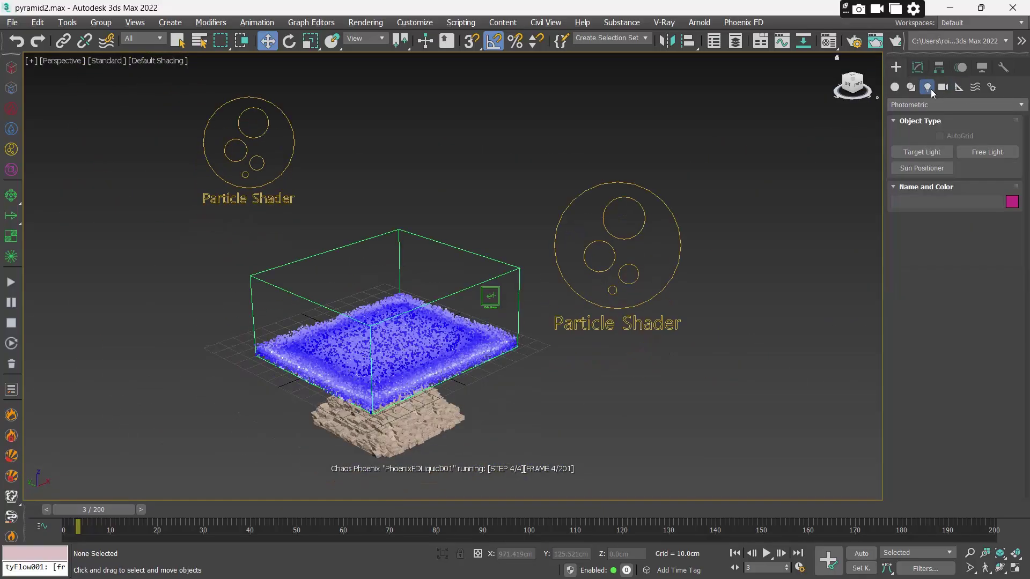
{"action": "left_click", "coordinate": [925, 103]}
{"action": "left_click", "coordinate": [917, 138]}
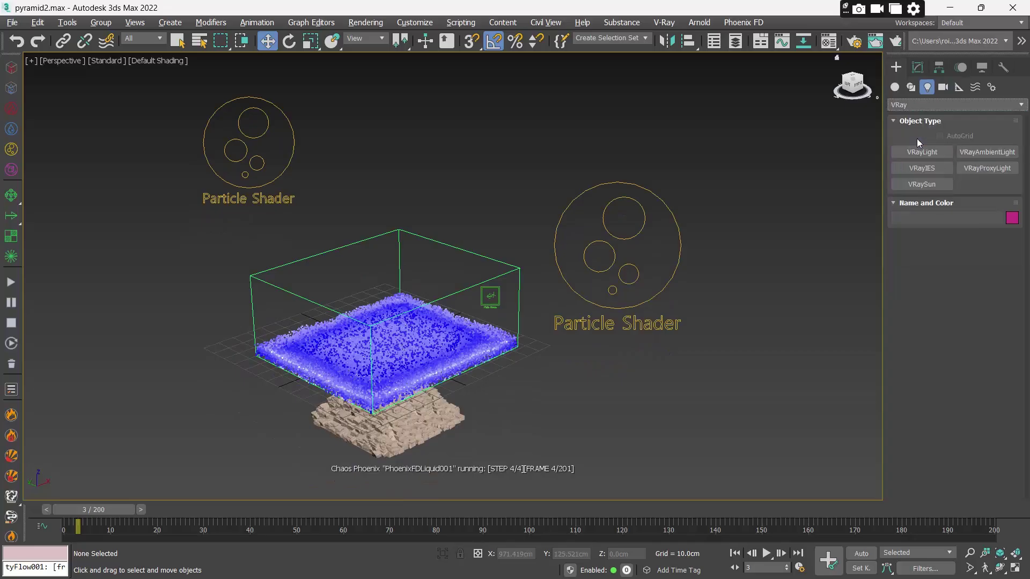
{"action": "left_click", "coordinate": [922, 184]}
{"action": "left_click_drag", "start_coordinate": [551, 451], "coordinate": [485, 391]}
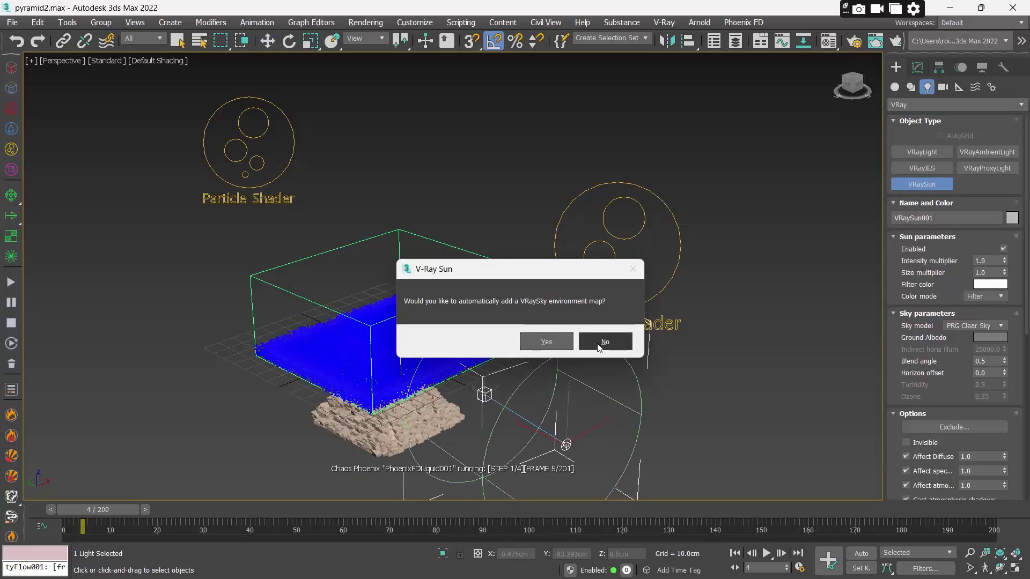
{"action": "left_click", "coordinate": [601, 343]}
Step: Raise the V-Ray sun to a height of about 55 cm
{"action": "key", "text": "w"}
{"action": "left_click_drag", "start_coordinate": [568, 401], "coordinate": [569, 293]}
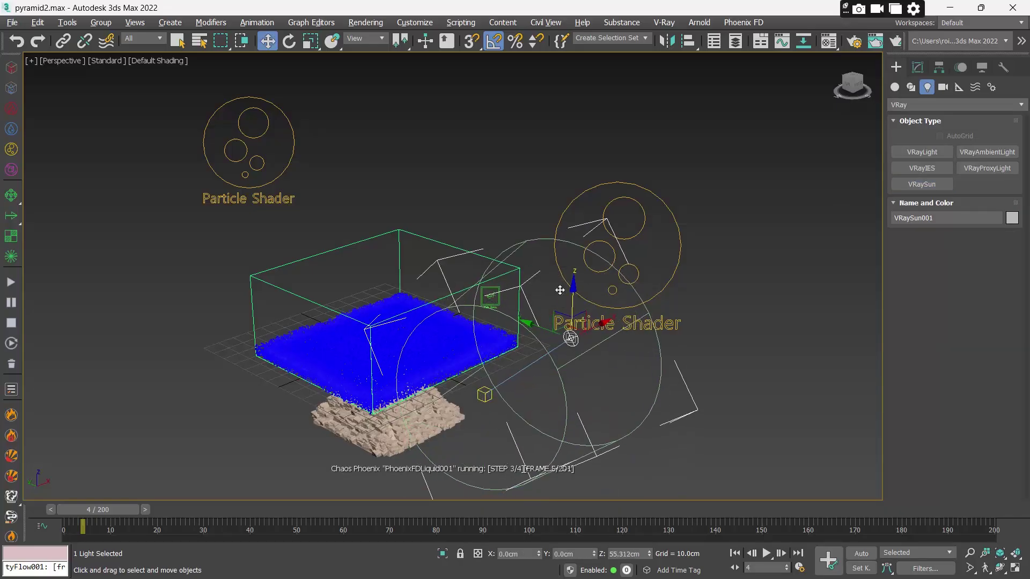
{"action": "scroll", "coordinate": [585, 354], "scroll_direction": "up", "scroll_amount": 2}
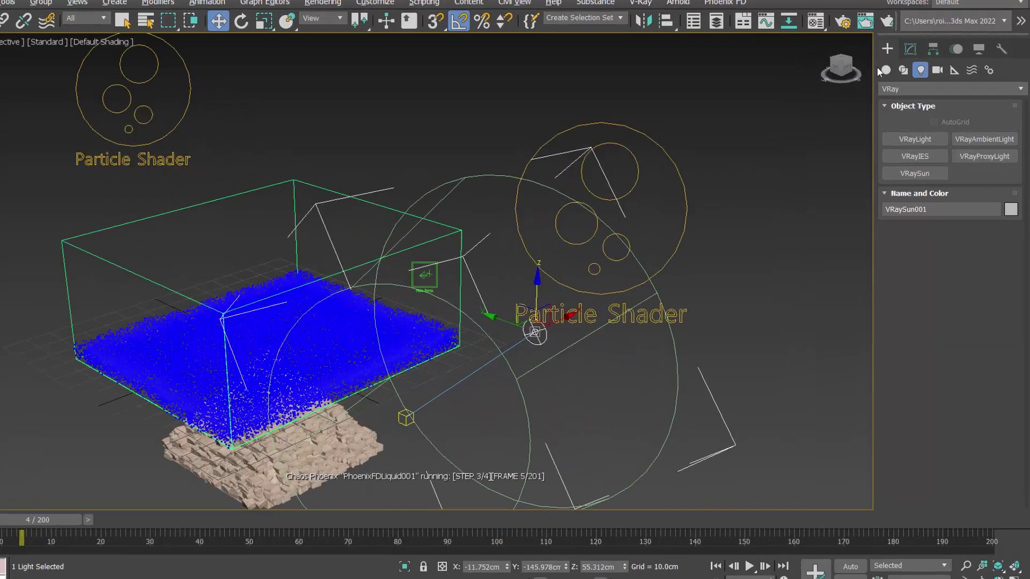
Step: Set the sun's intensity multiplier to 0.02 and its color mode to Override
{"action": "left_click", "coordinate": [917, 68]}
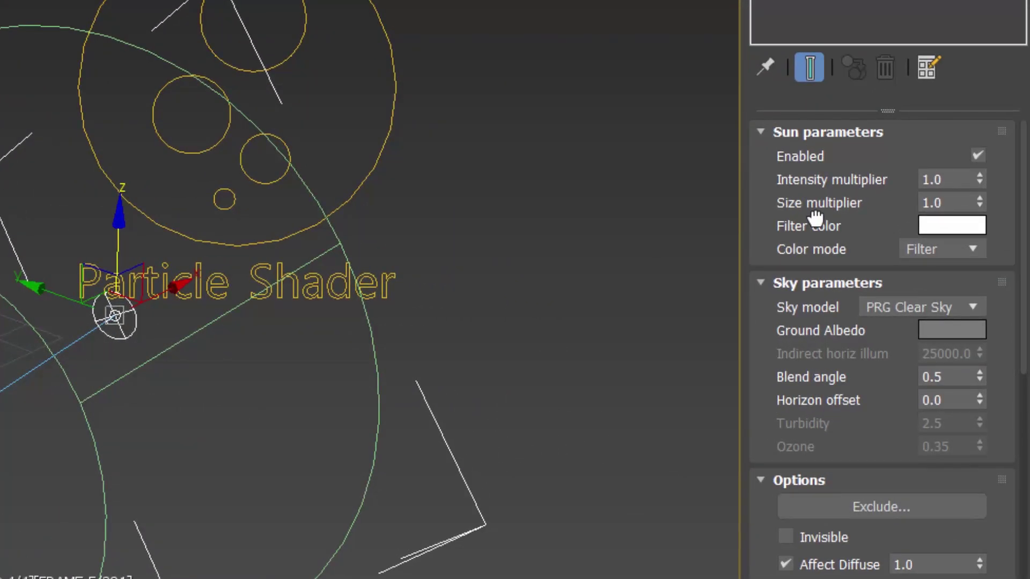
{"action": "right_click", "coordinate": [979, 177]}
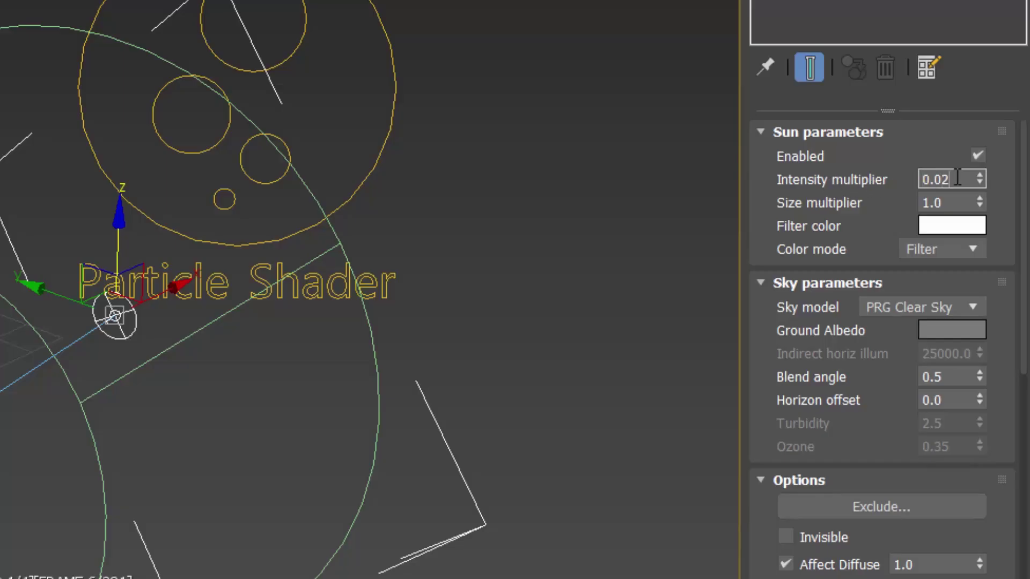
{"action": "type", "text": "2"}
{"action": "key", "text": "Tab"}
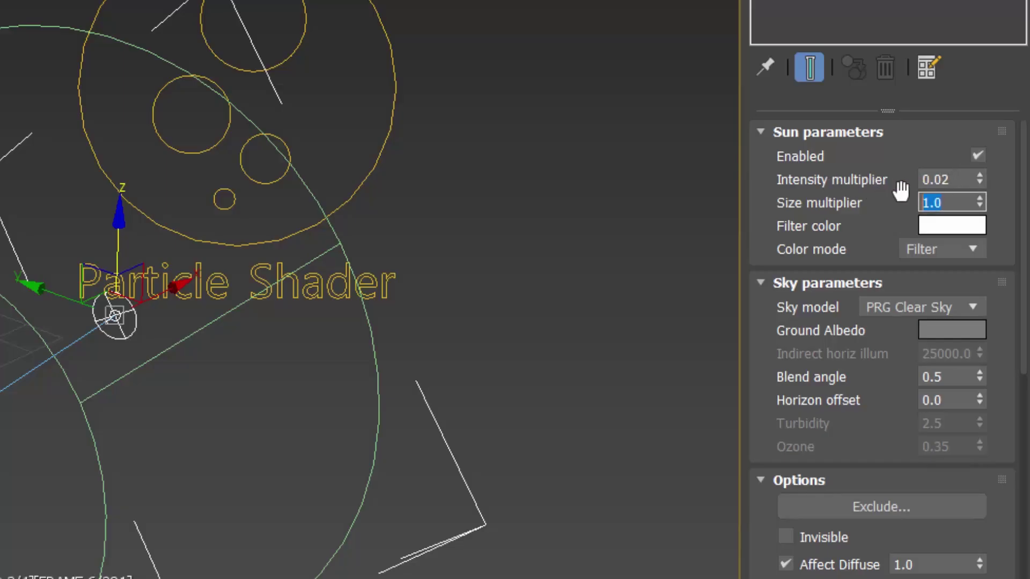
{"action": "left_click", "coordinate": [931, 249]}
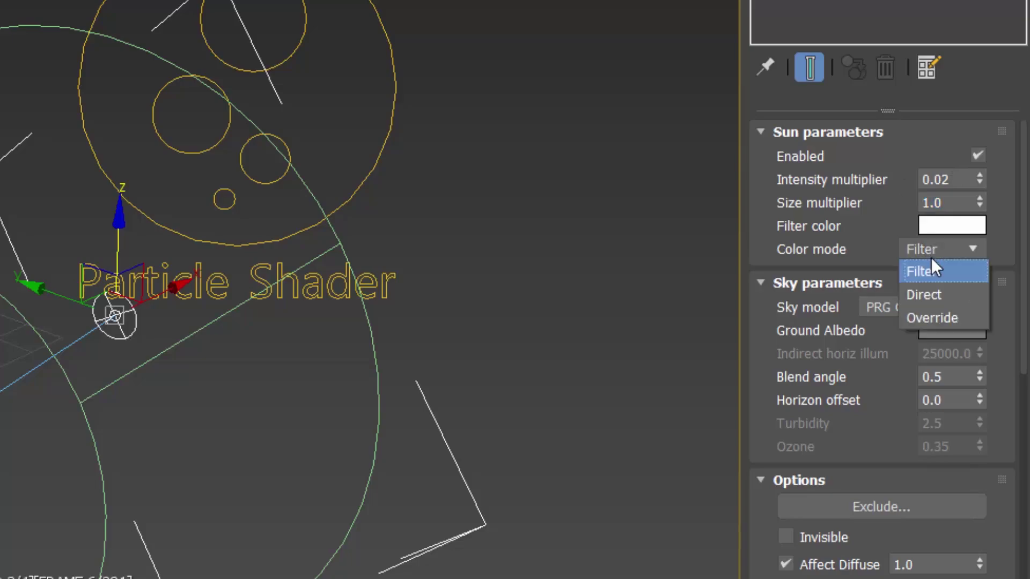
{"action": "left_click", "coordinate": [945, 317]}
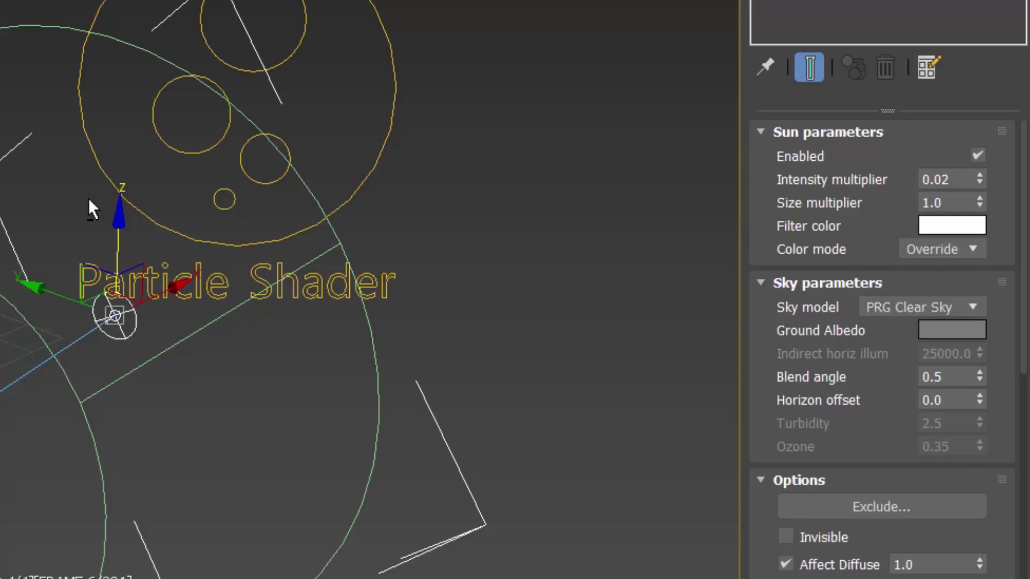
Step: Frame the pyramid tip and water surface closely, turn off saving the render output, and render a test frame
{"action": "middle_click_drag", "start_coordinate": [88, 198], "coordinate": [66, 191], "text": "alt"}
{"action": "scroll", "coordinate": [97, 168], "scroll_direction": "up", "scroll_amount": 10}
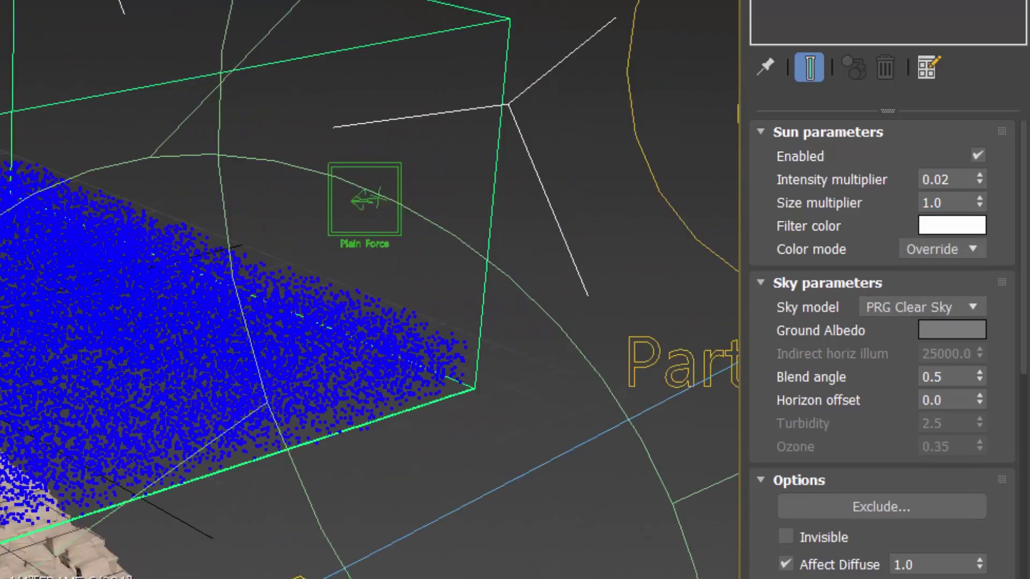
{"action": "scroll", "coordinate": [1, 234], "scroll_direction": "down", "scroll_amount": 8}
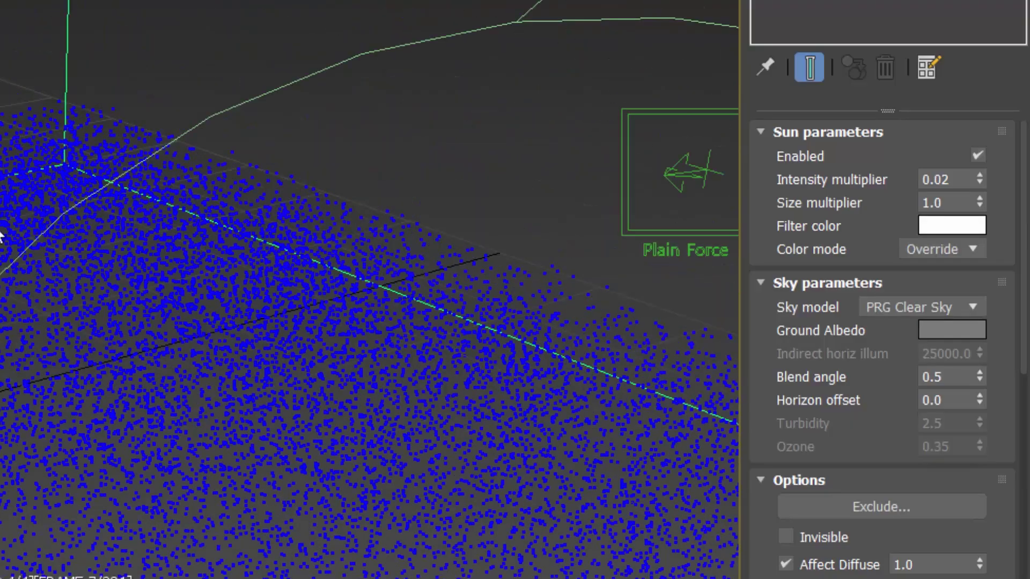
{"action": "middle_click_drag", "start_coordinate": [2, 234], "coordinate": [11, 134]}
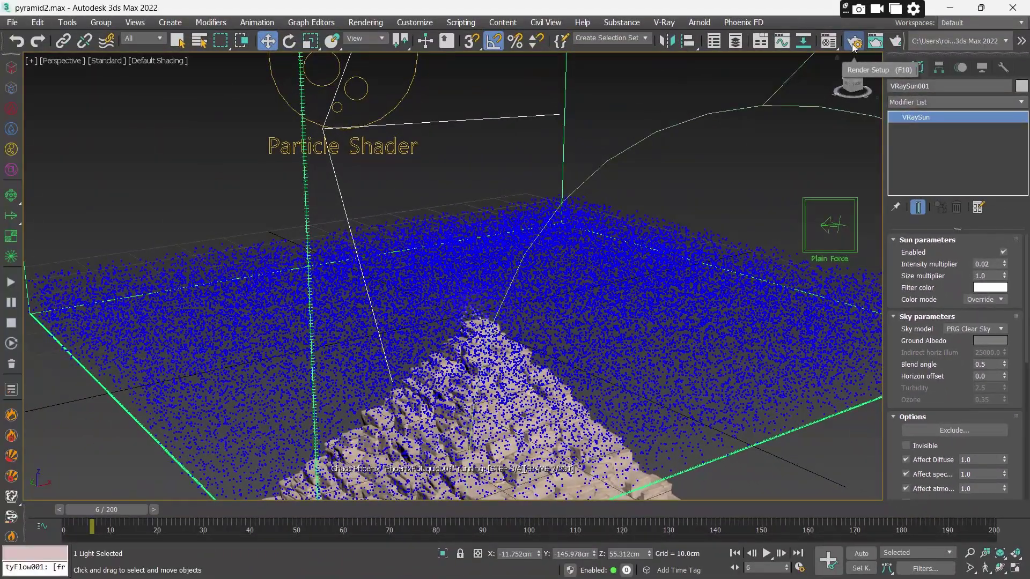
{"action": "left_click", "coordinate": [855, 43]}
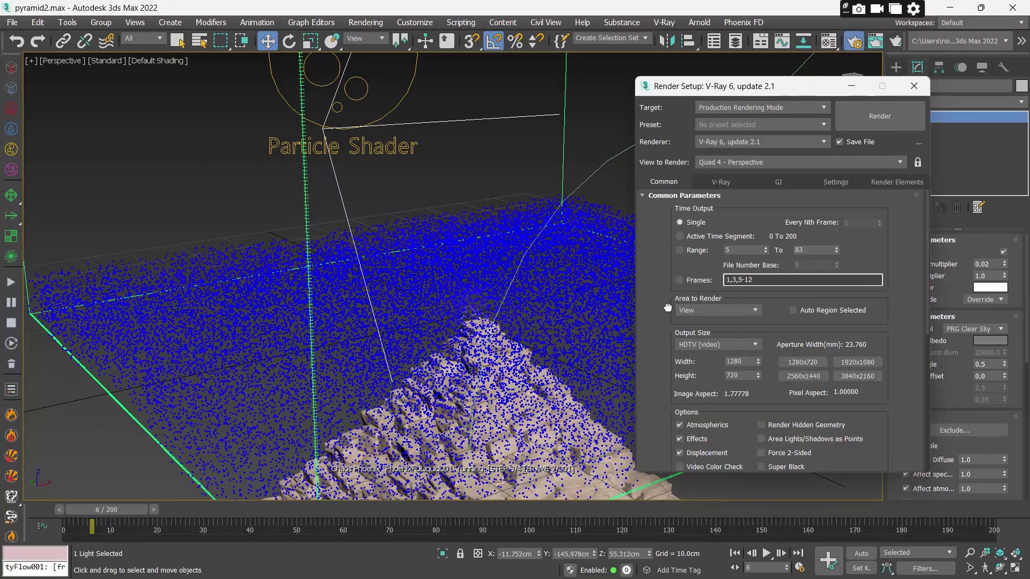
{"action": "scroll", "coordinate": [668, 307], "scroll_direction": "down", "scroll_amount": 5}
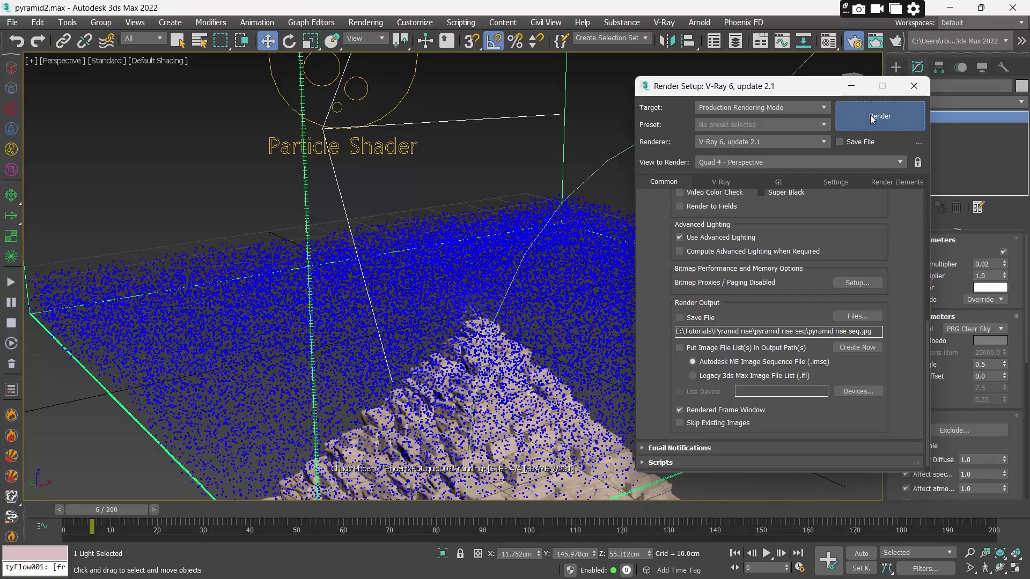
{"action": "left_click", "coordinate": [870, 115]}
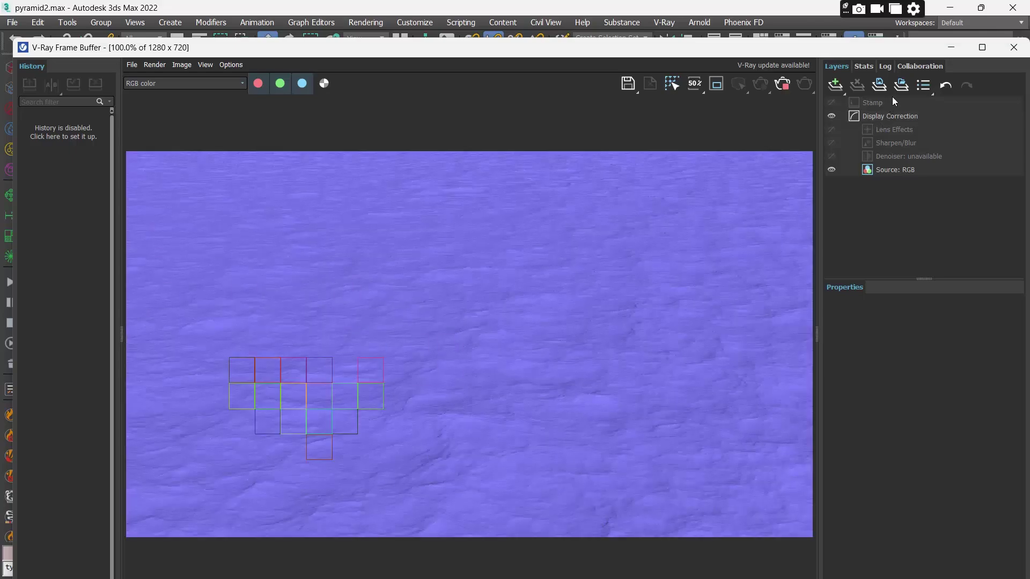
{"action": "left_click", "coordinate": [1013, 49]}
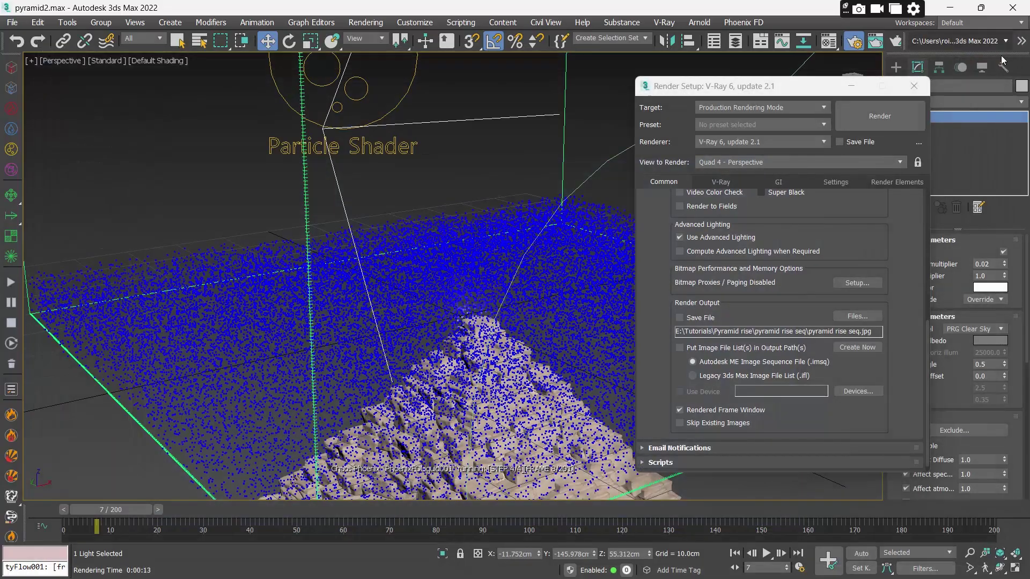
Step: Assign the ocean shader material to the liquid simulator and render the frame again
{"action": "left_click", "coordinate": [835, 41]}
{"action": "left_click", "coordinate": [501, 180]}
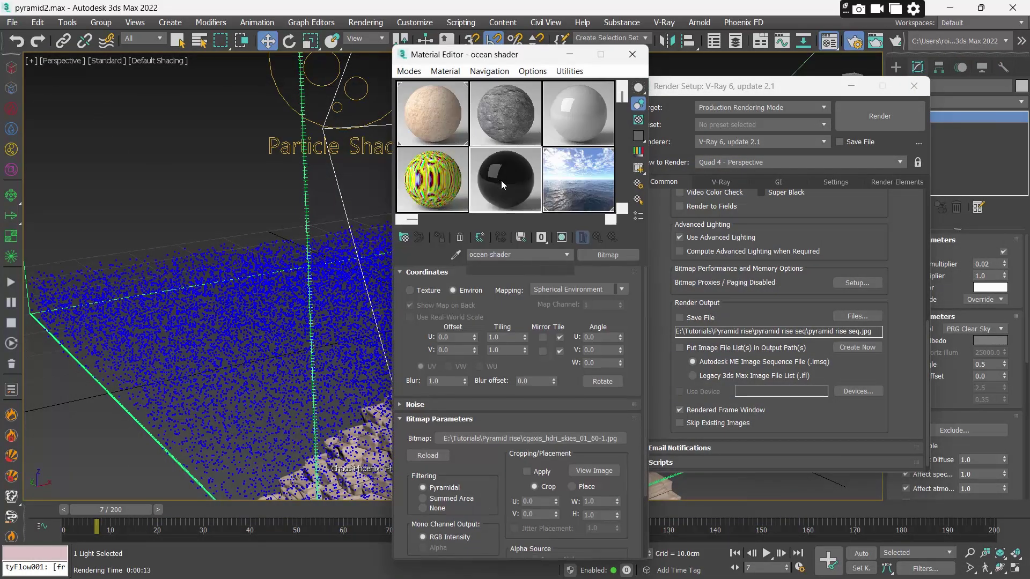
{"action": "left_click", "coordinate": [307, 194]}
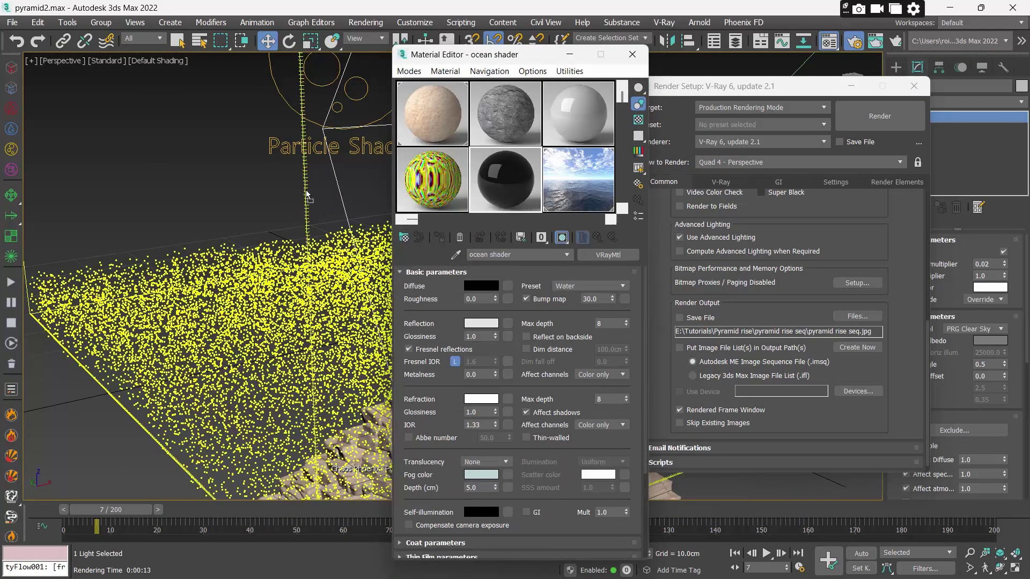
{"action": "left_click", "coordinate": [343, 193]}
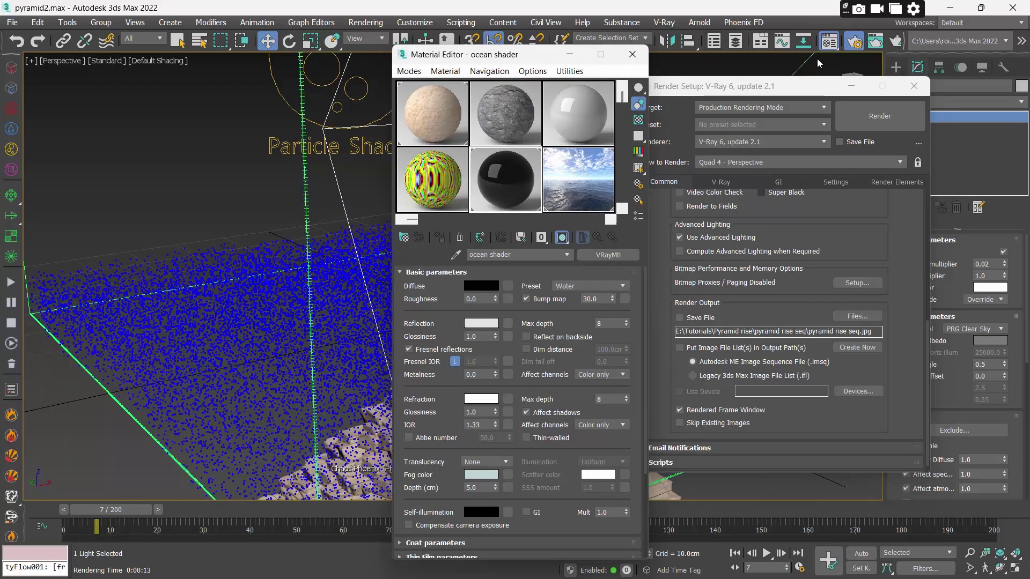
{"action": "left_click", "coordinate": [895, 42]}
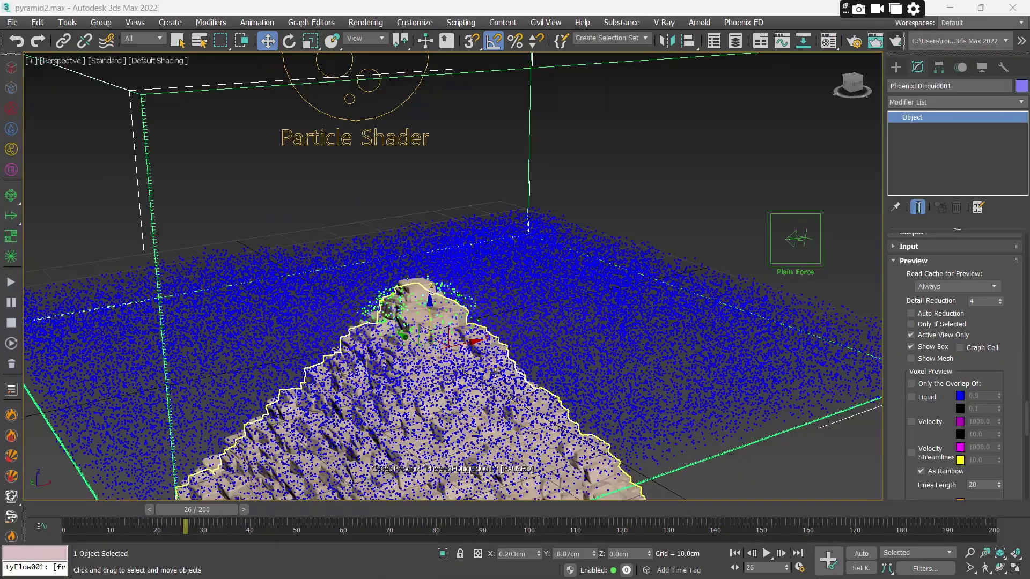
Step: Create a PHXFoam particle shader above the Plain Force, next to the liquid simulator's volume
{"action": "scroll", "coordinate": [478, 351], "scroll_direction": "down", "scroll_amount": 3}
{"action": "scroll", "coordinate": [476, 351], "scroll_direction": "down", "scroll_amount": 2}
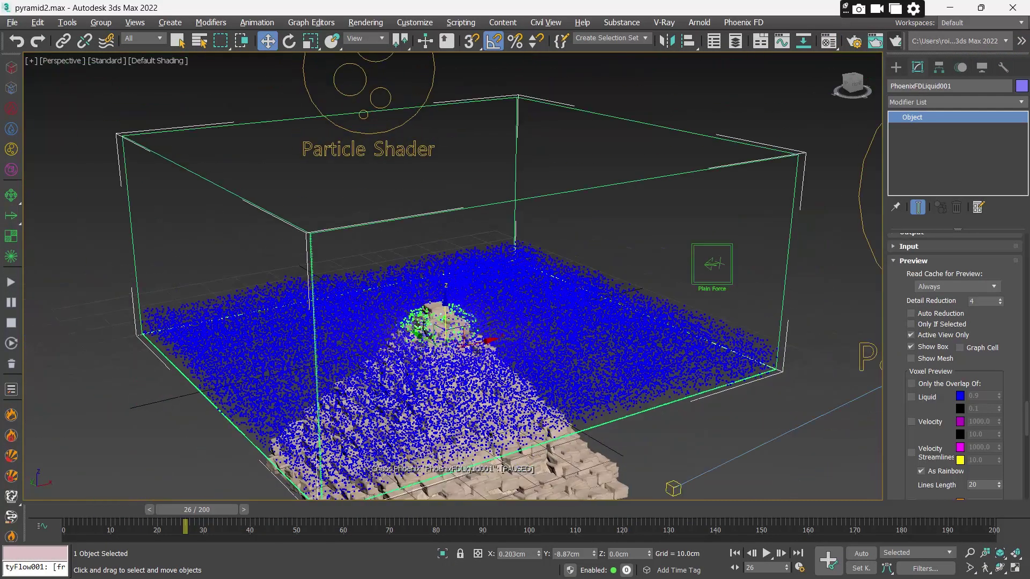
{"action": "scroll", "coordinate": [477, 350], "scroll_direction": "up", "scroll_amount": 1}
{"action": "left_click", "coordinate": [895, 68]}
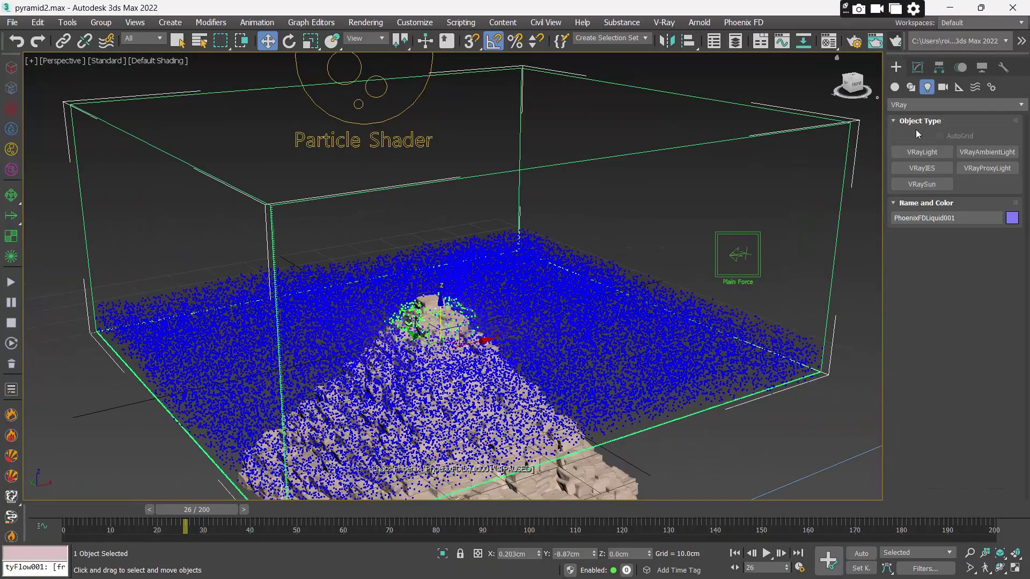
{"action": "left_click", "coordinate": [894, 87]}
{"action": "left_click", "coordinate": [897, 106]}
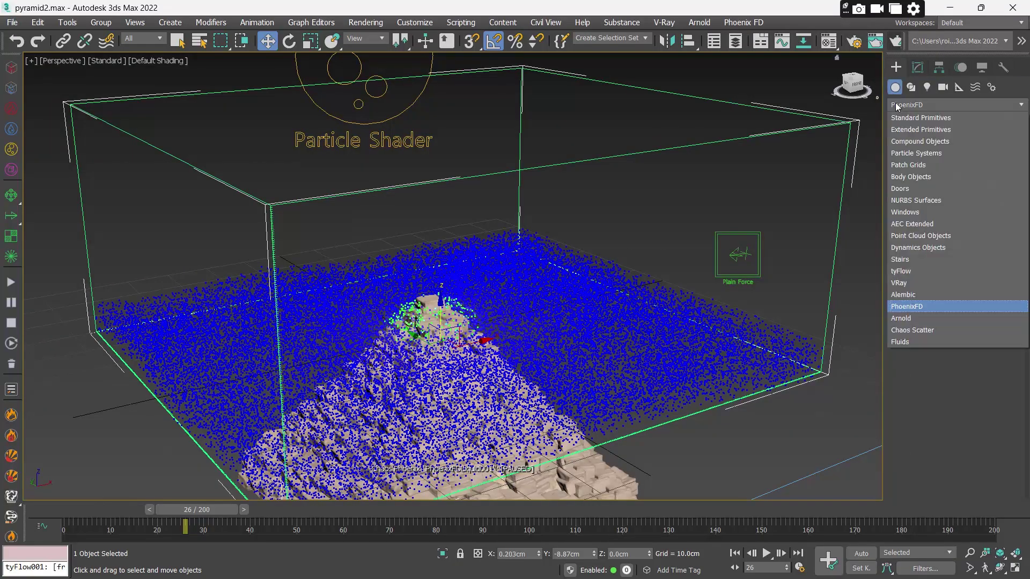
{"action": "left_click", "coordinate": [896, 106]}
{"action": "left_click", "coordinate": [921, 152]}
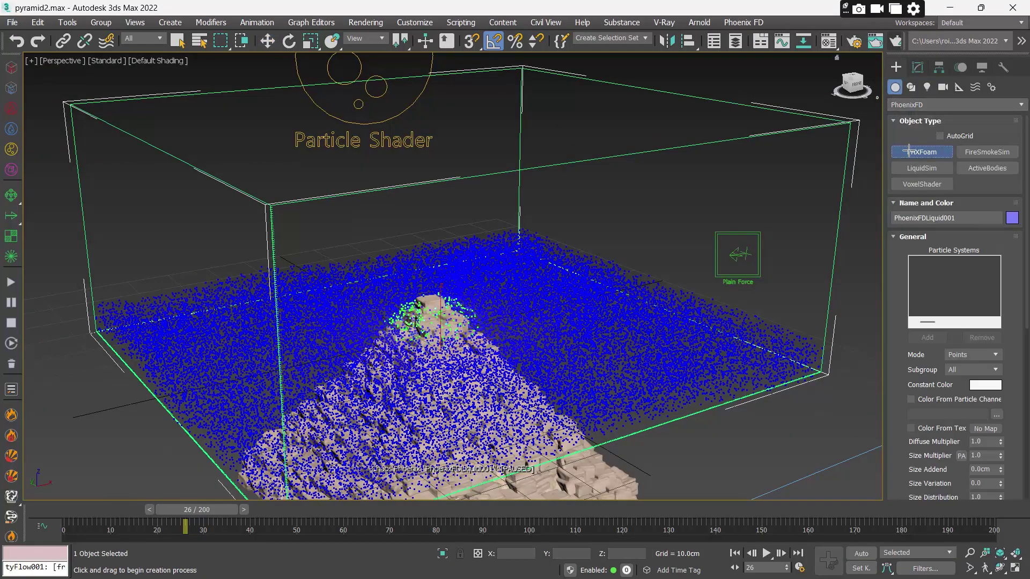
{"action": "left_click", "coordinate": [680, 184]}
{"action": "right_click", "coordinate": [681, 185]}
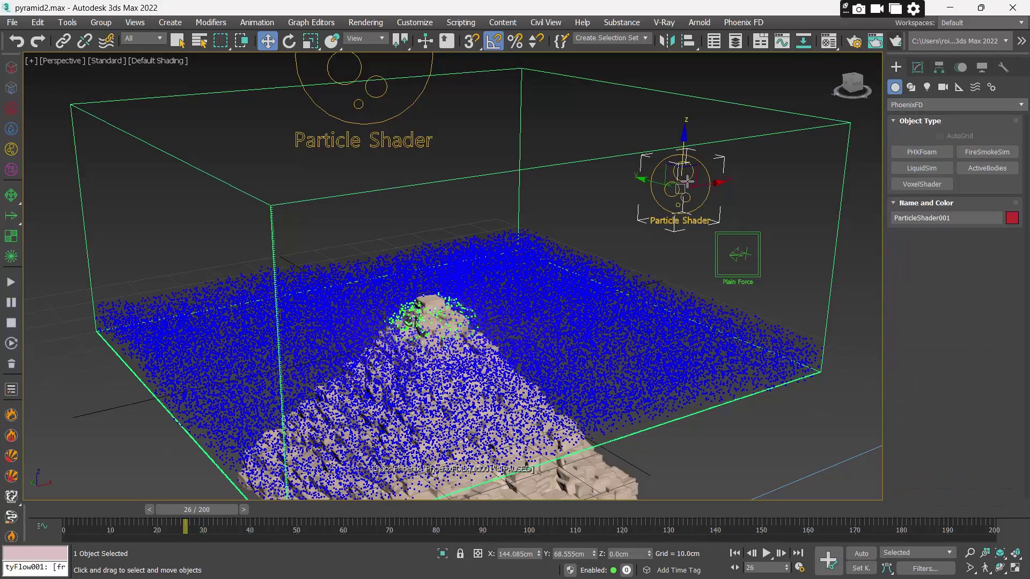
Step: Add the liquid simulator's Mist particles as the particle system of the new particle shader above the Plain Force
{"action": "left_click", "coordinate": [918, 67]}
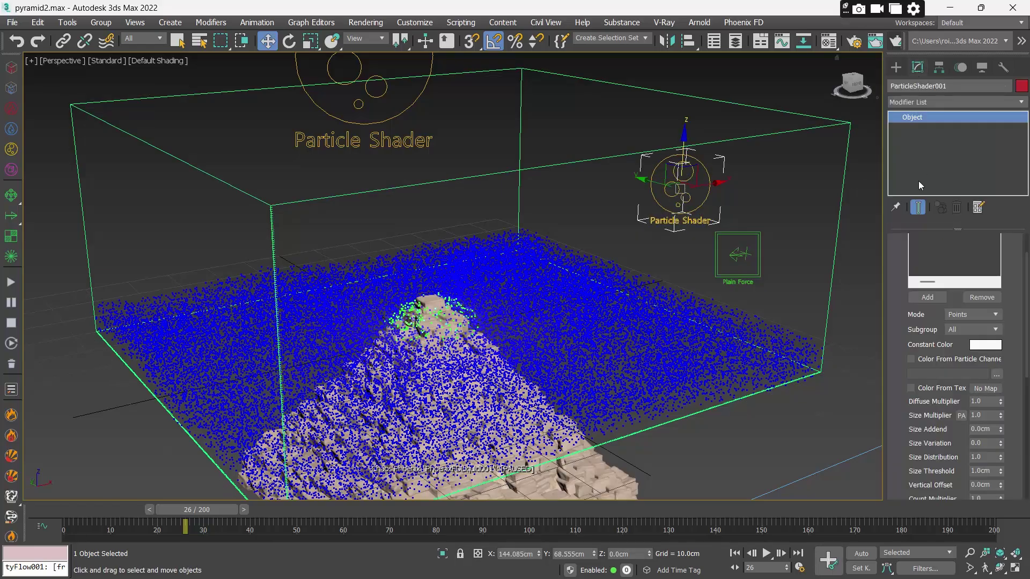
{"action": "left_click_drag", "start_coordinate": [901, 241], "coordinate": [901, 284]}
{"action": "left_click", "coordinate": [926, 341]}
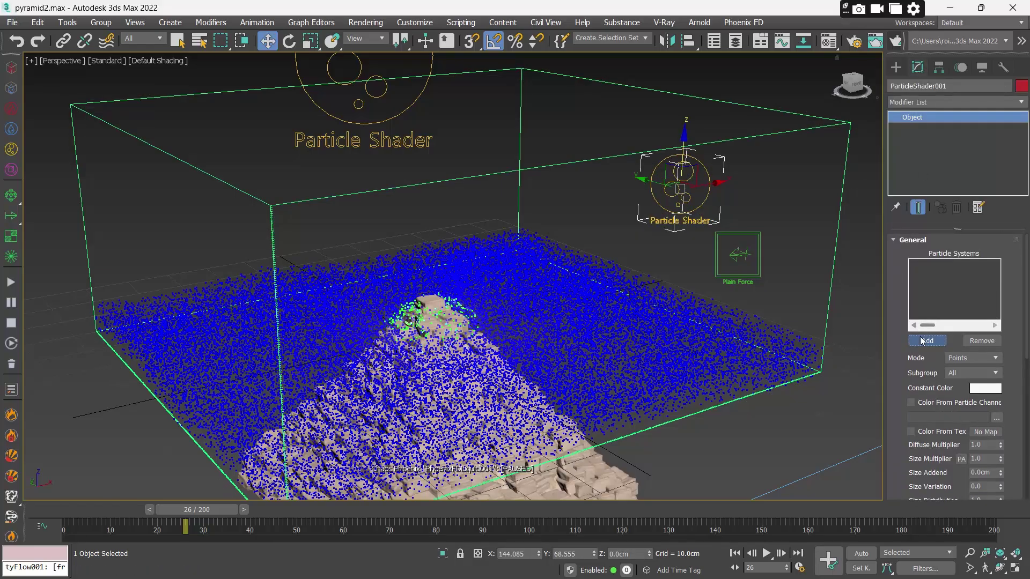
{"action": "left_click", "coordinate": [833, 275]}
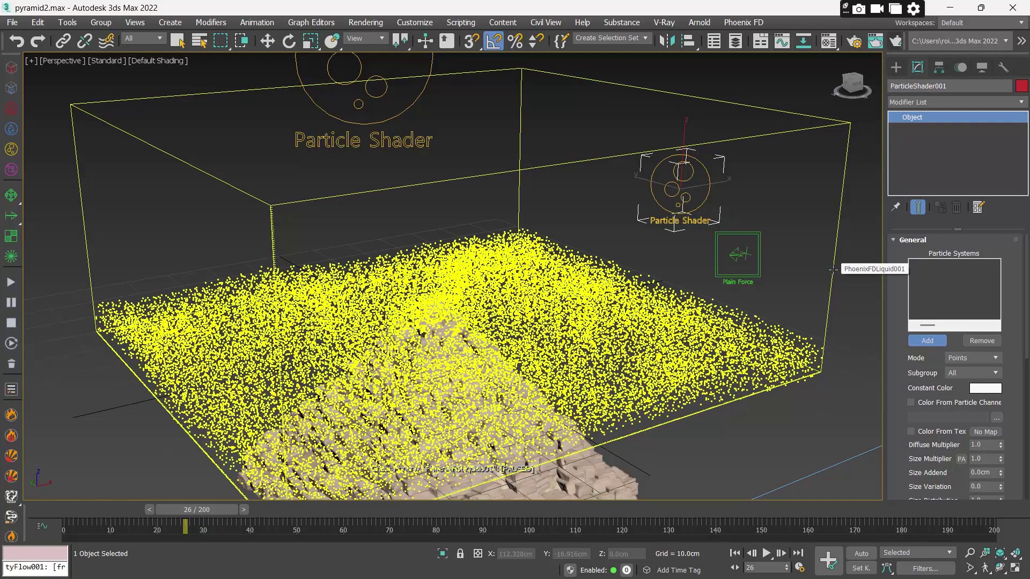
{"action": "left_click", "coordinate": [622, 338]}
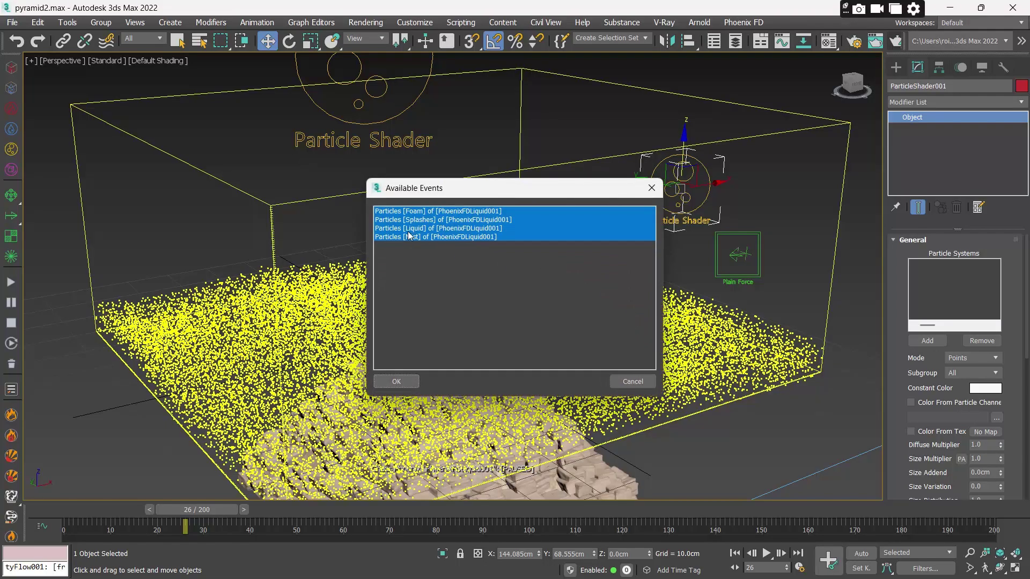
{"action": "left_click", "coordinate": [411, 230]}
{"action": "left_click", "coordinate": [419, 221]}
{"action": "left_click", "coordinate": [422, 238]}
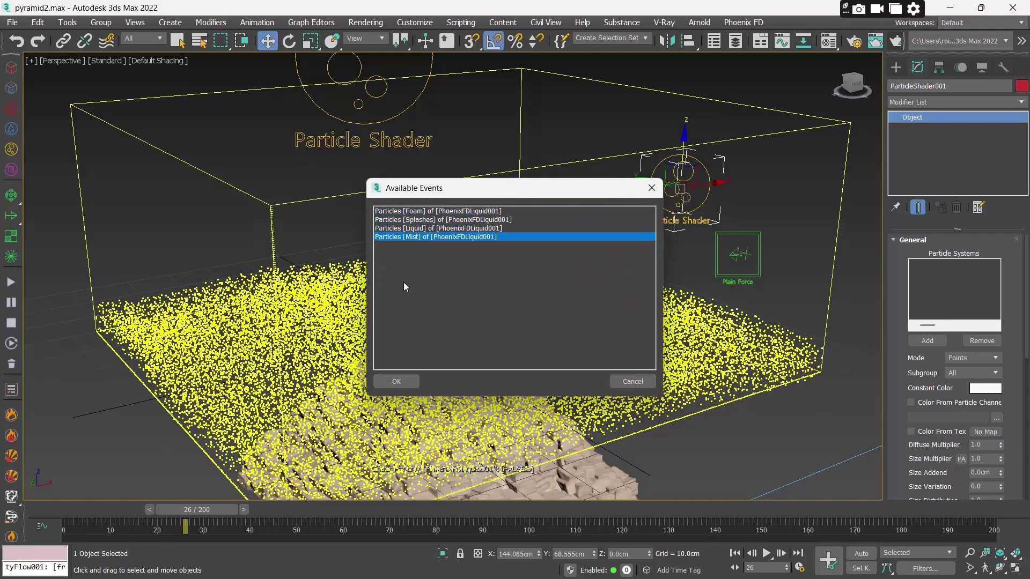
{"action": "left_click", "coordinate": [396, 382]}
Step: Set the mist particle shader's mode to Fog and bring its size, count and scattering settings into view
{"action": "scroll", "coordinate": [919, 370], "scroll_direction": "down", "scroll_amount": 1}
{"action": "scroll", "coordinate": [918, 370], "scroll_direction": "down", "scroll_amount": 1}
{"action": "left_click", "coordinate": [959, 343]}
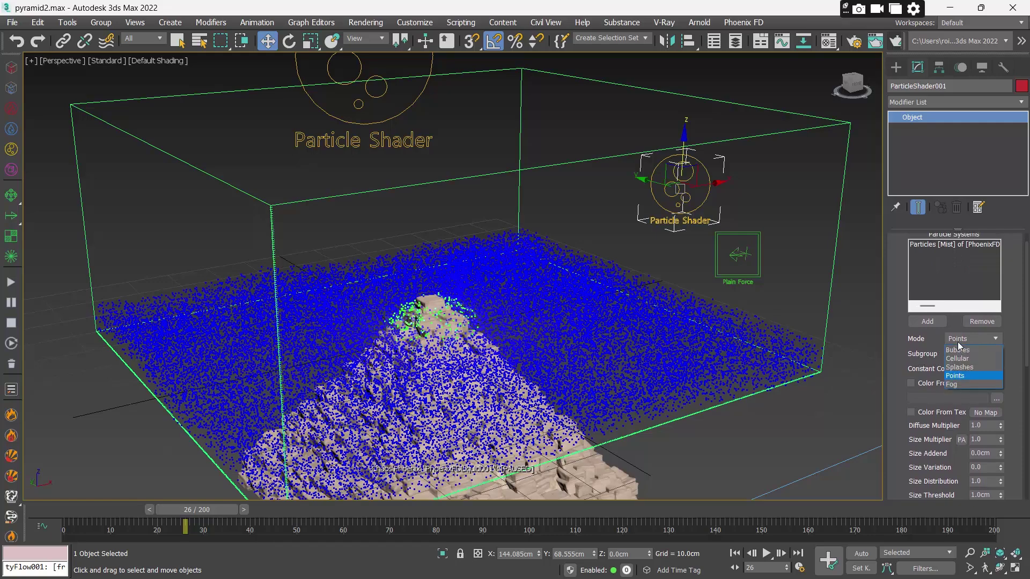
{"action": "left_click", "coordinate": [958, 384]}
{"action": "scroll", "coordinate": [929, 257], "scroll_direction": "down", "scroll_amount": 3}
{"action": "scroll", "coordinate": [918, 300], "scroll_direction": "down", "scroll_amount": 6}
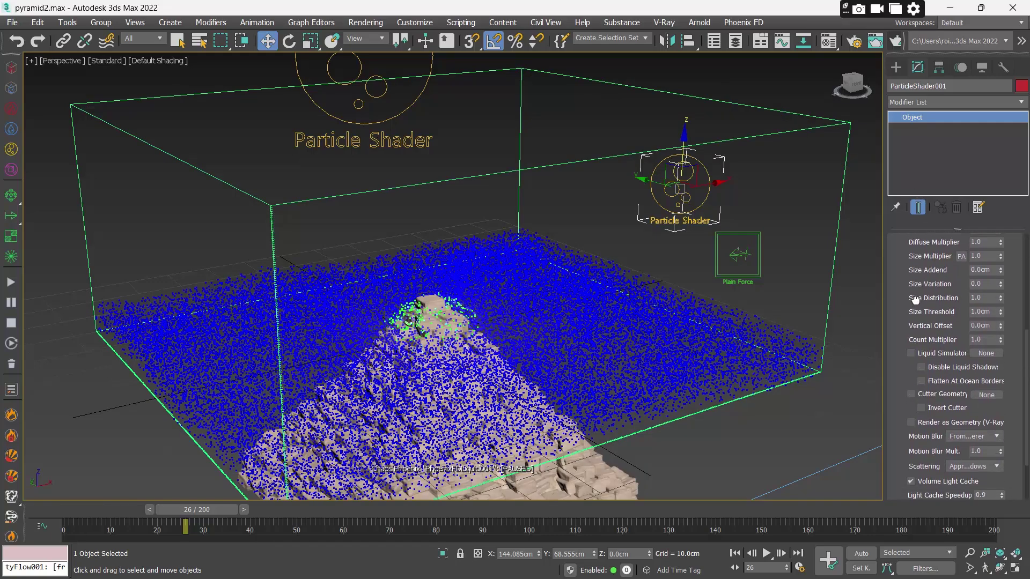